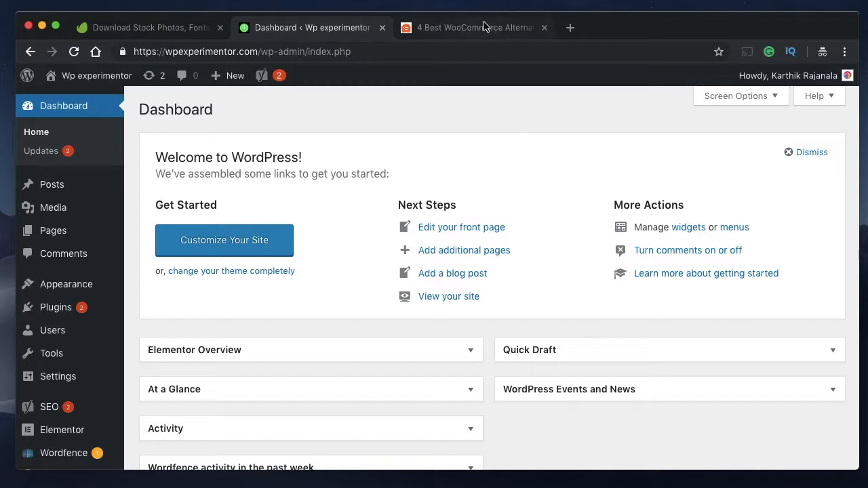
- Open the list of saved Elementor templates in the WordPress dashboard
{"action": "left_click", "coordinate": [480, 28]}
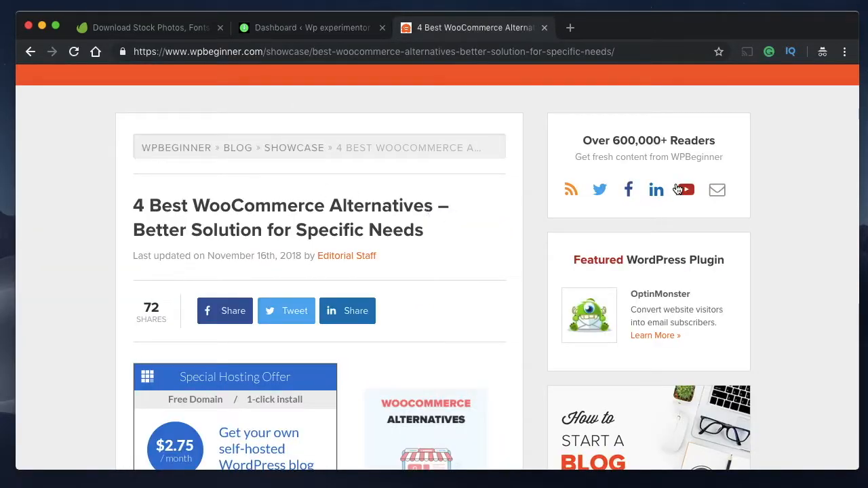
{"action": "left_click", "coordinate": [281, 28]}
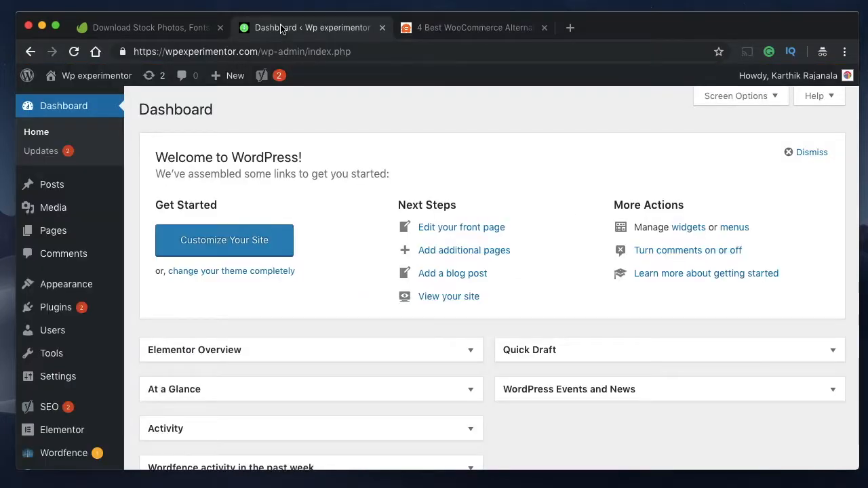
{"action": "mouse_move", "coordinate": [44, 436]}
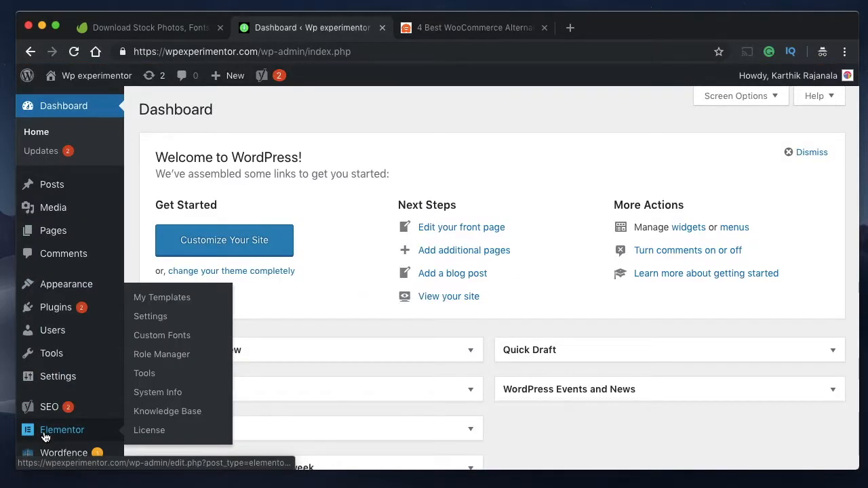
{"action": "left_click", "coordinate": [157, 299]}
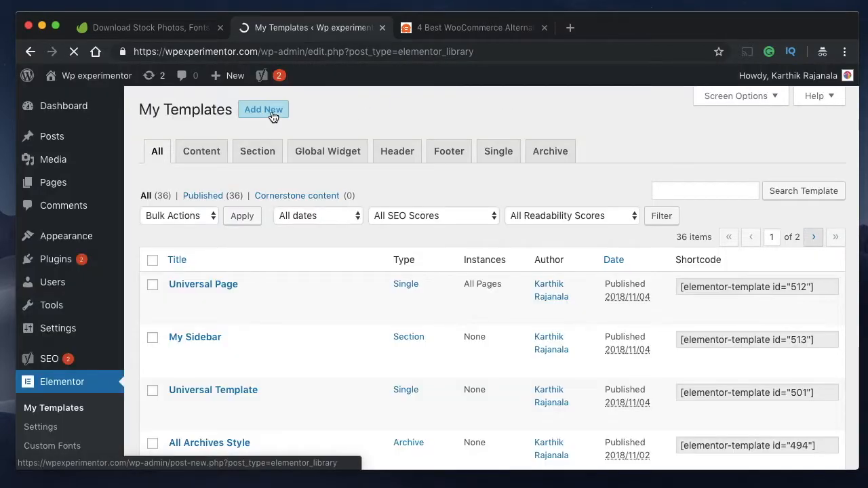
- Create a new Single template for the Post type named "Universal Post"
{"action": "left_click", "coordinate": [272, 112]}
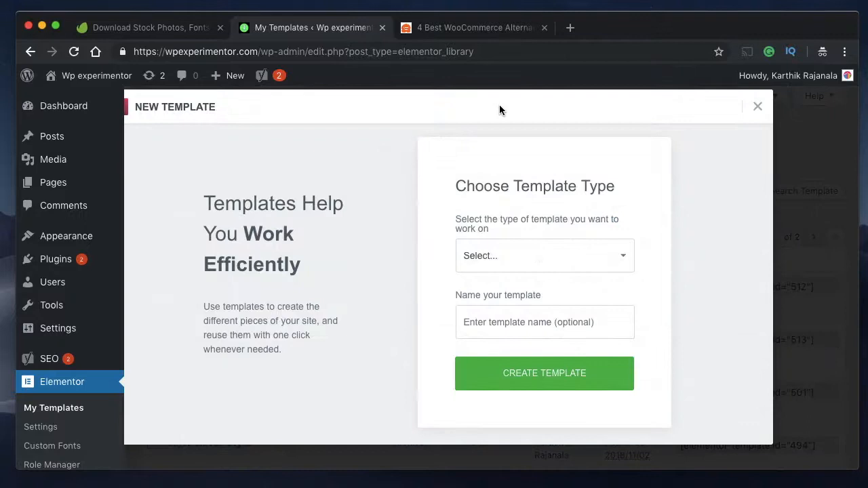
{"action": "left_click", "coordinate": [521, 260]}
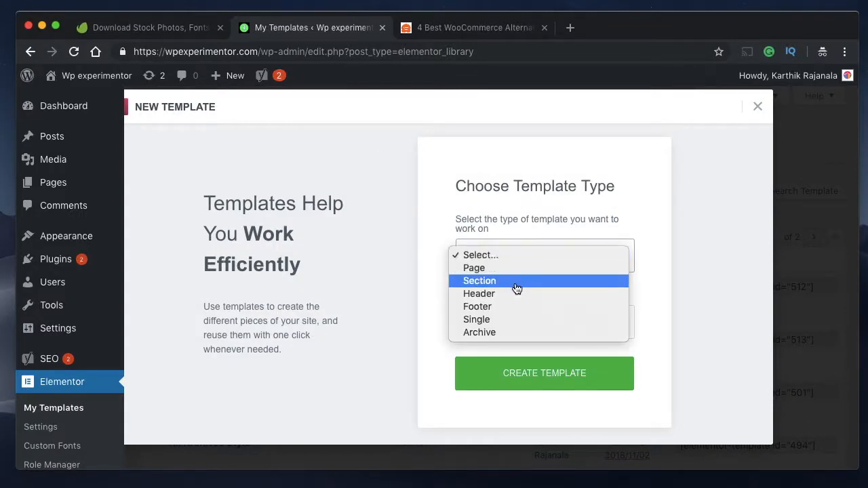
{"action": "left_click", "coordinate": [510, 323]}
{"action": "left_click", "coordinate": [562, 295]}
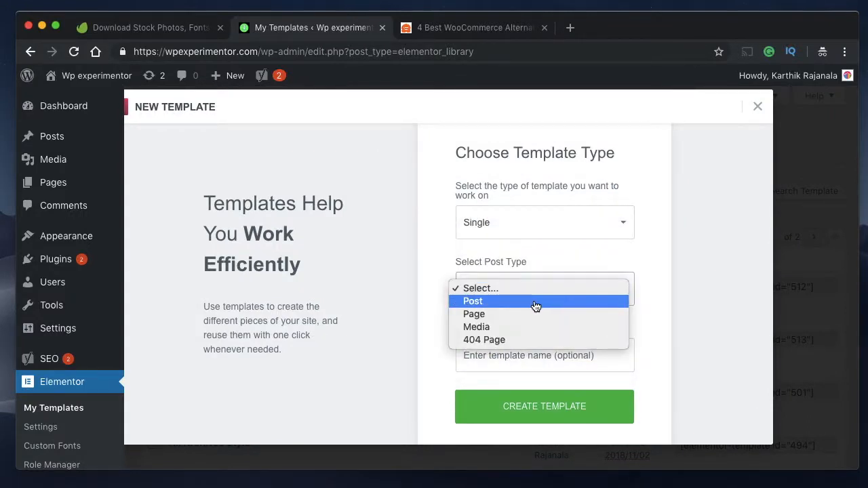
{"action": "left_click", "coordinate": [535, 301]}
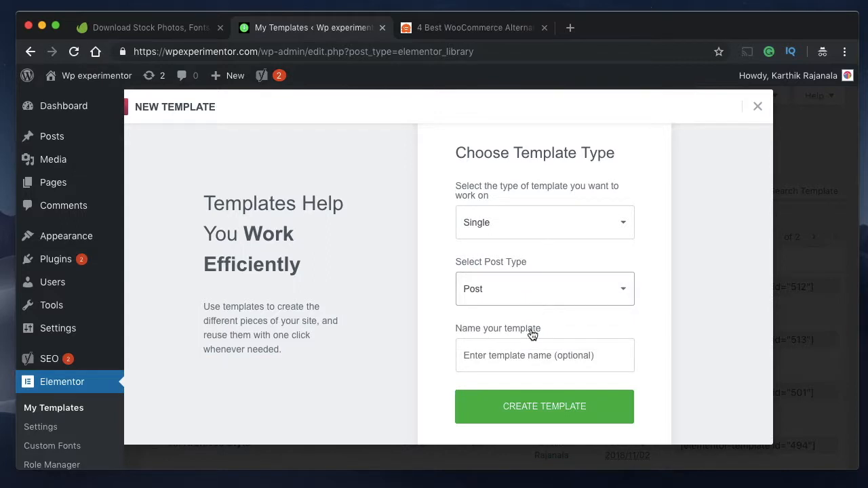
{"action": "left_click", "coordinate": [523, 363]}
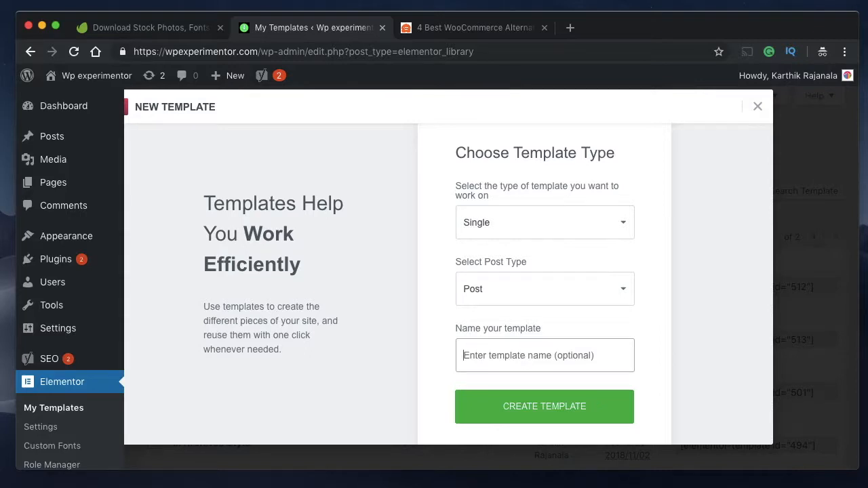
{"action": "type", "text": "Universal Post"}
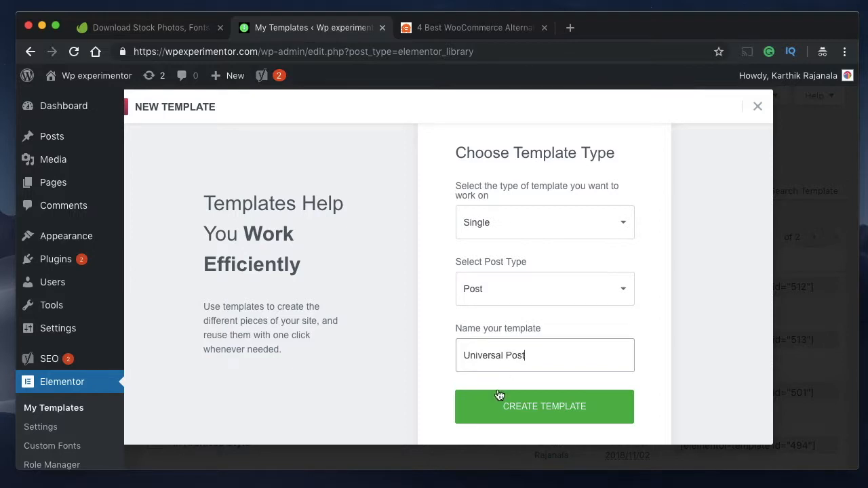
{"action": "left_click", "coordinate": [548, 406]}
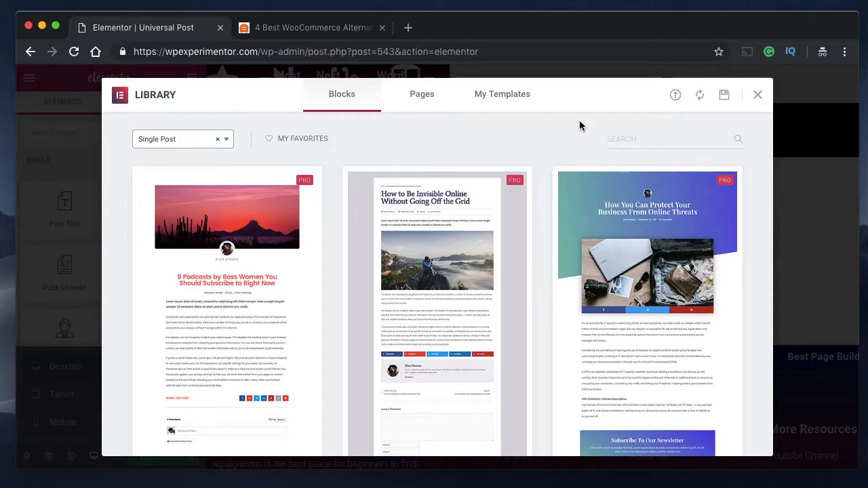
- Insert the saved "Universal Page" template into the new post template, importing its document settings as well
{"action": "scroll", "coordinate": [448, 251], "scroll_direction": "down", "scroll_amount": 2}
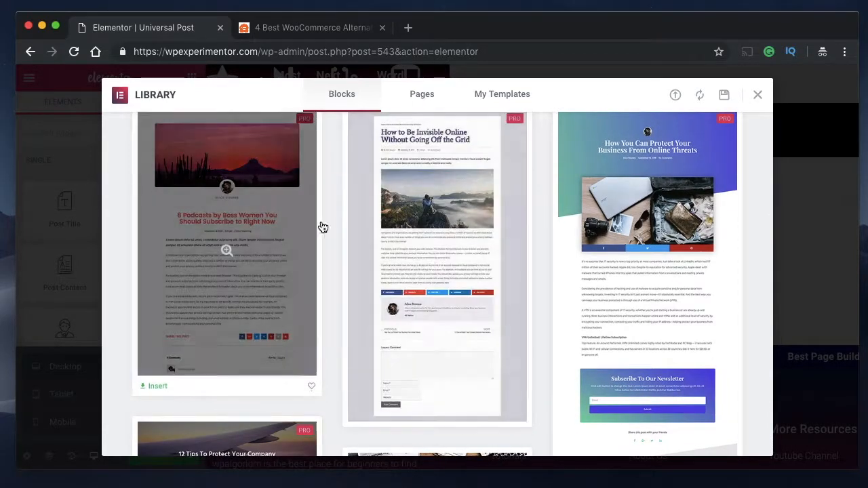
{"action": "scroll", "coordinate": [528, 265], "scroll_direction": "up", "scroll_amount": 2}
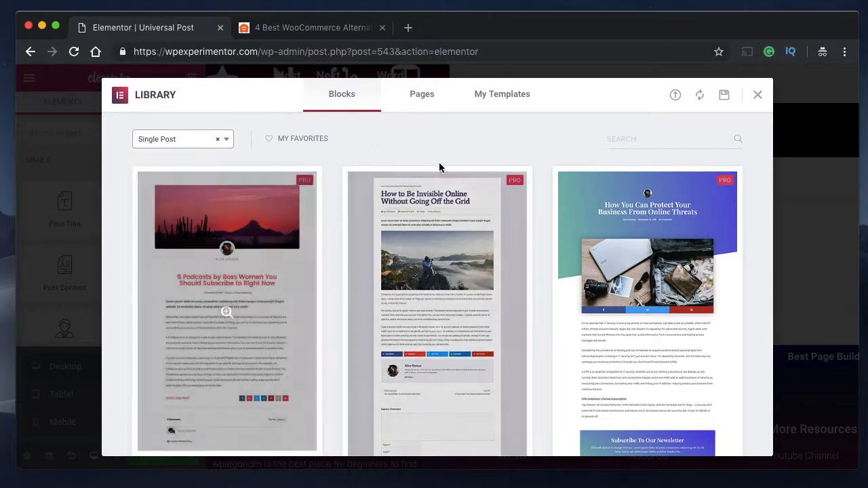
{"action": "left_click", "coordinate": [503, 102]}
{"action": "scroll", "coordinate": [443, 179], "scroll_direction": "down", "scroll_amount": 5}
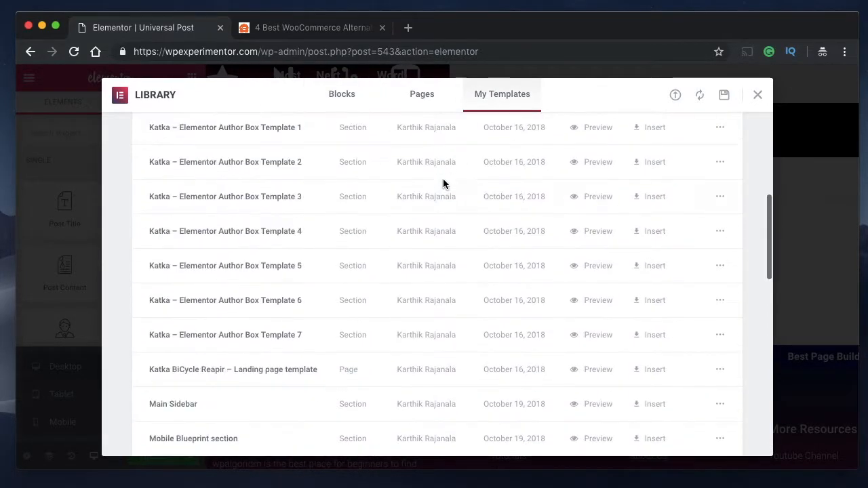
{"action": "scroll", "coordinate": [443, 178], "scroll_direction": "up", "scroll_amount": 5}
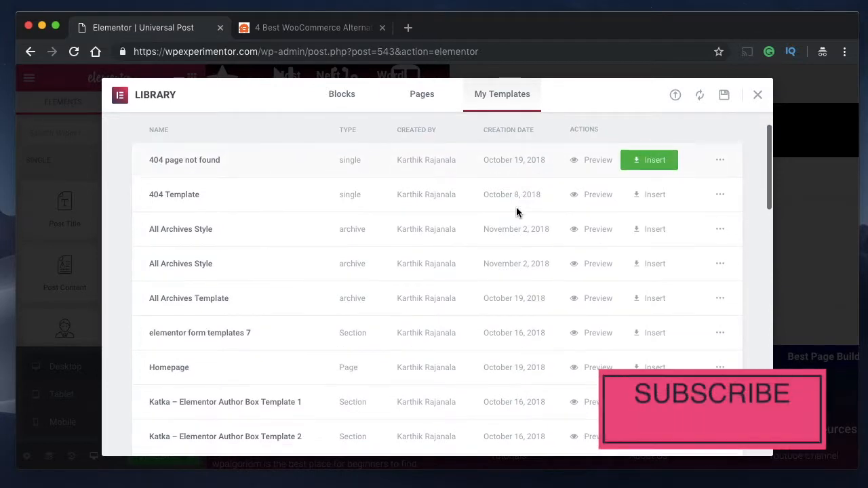
{"action": "scroll", "coordinate": [516, 206], "scroll_direction": "down", "scroll_amount": 10}
{"action": "scroll", "coordinate": [515, 207], "scroll_direction": "down", "scroll_amount": 3}
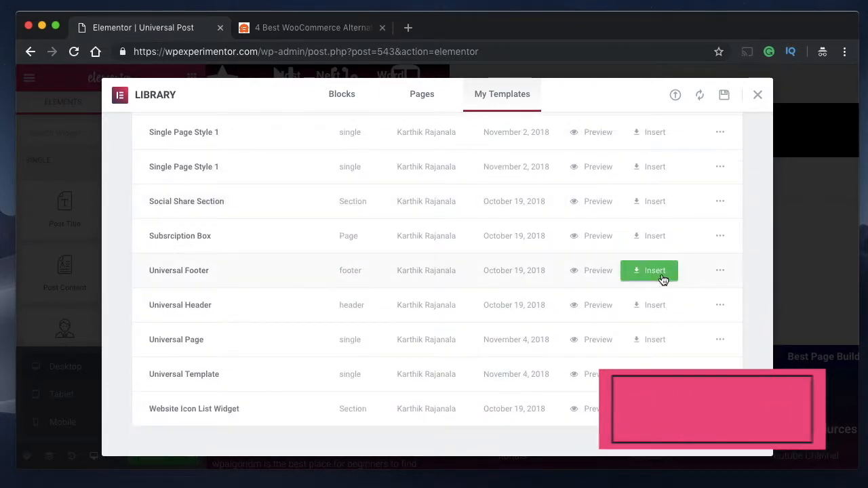
{"action": "left_click", "coordinate": [664, 345]}
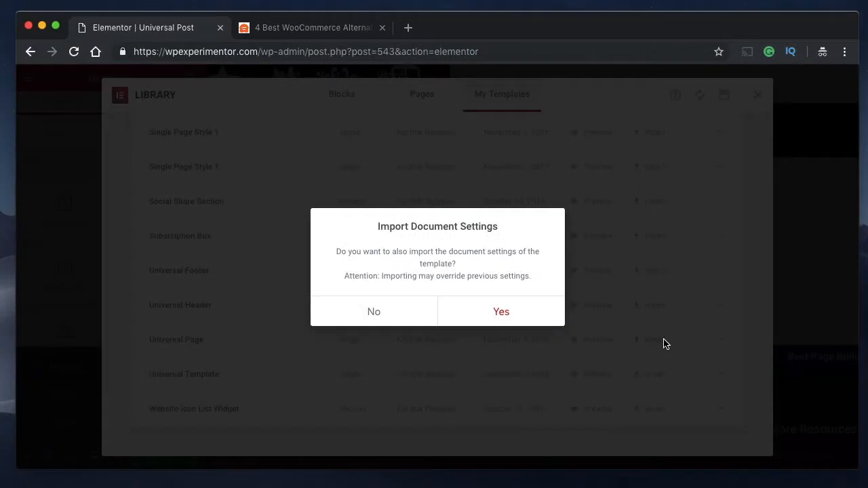
{"action": "left_click", "coordinate": [495, 310]}
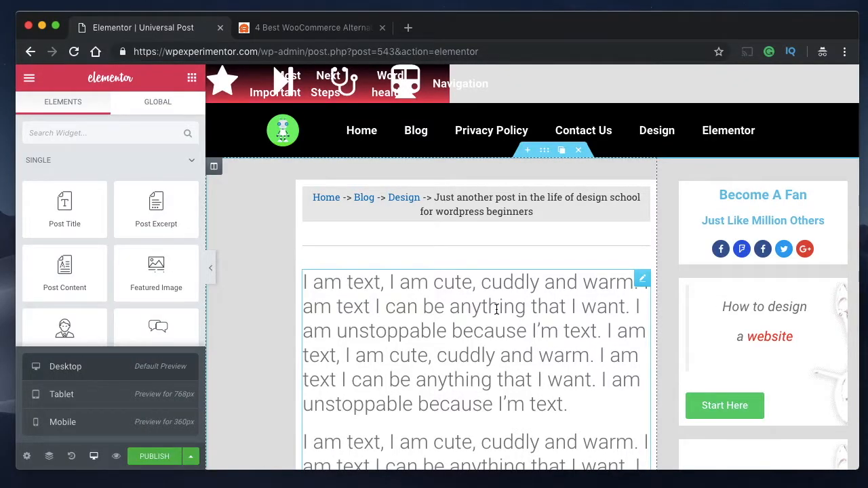
- Review the inserted layout and compare it with the title and last-updated line of the WPBeginner WooCommerce alternatives article
{"action": "scroll", "coordinate": [521, 176], "scroll_direction": "down", "scroll_amount": 1}
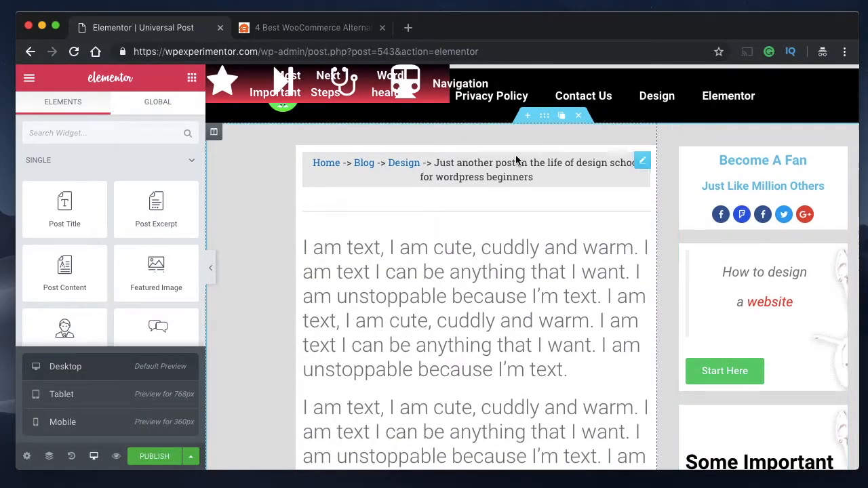
{"action": "scroll", "coordinate": [472, 366], "scroll_direction": "down", "scroll_amount": 10}
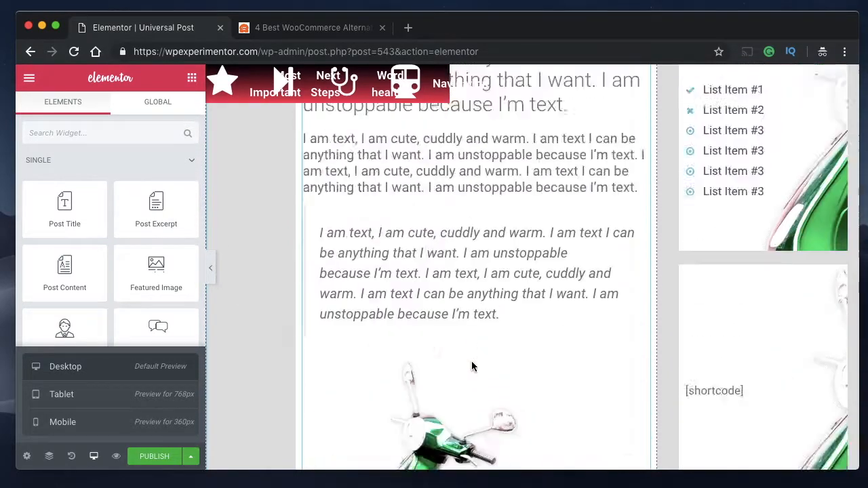
{"action": "scroll", "coordinate": [473, 366], "scroll_direction": "up", "scroll_amount": 10}
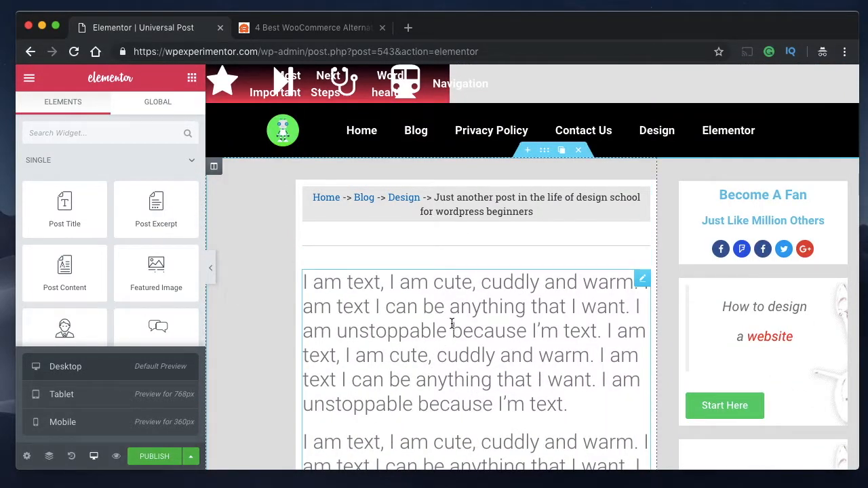
{"action": "left_click", "coordinate": [191, 456]}
{"action": "left_click", "coordinate": [190, 458]}
{"action": "left_click", "coordinate": [474, 304]}
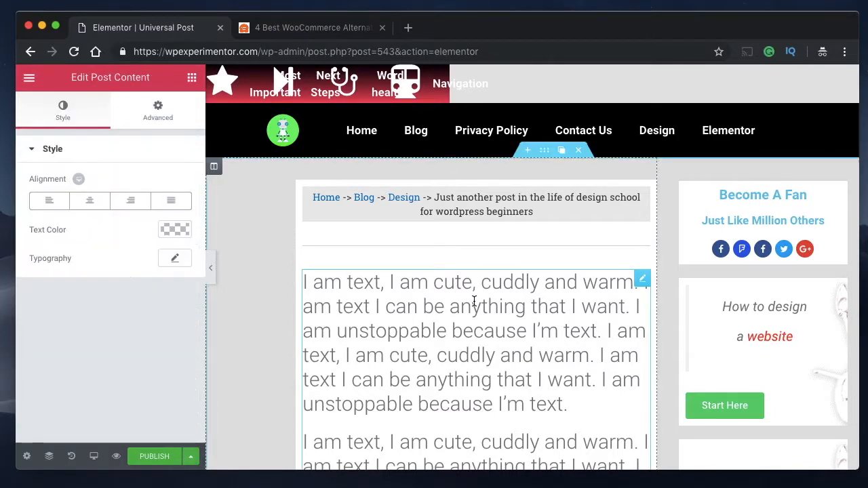
{"action": "left_click", "coordinate": [295, 27]}
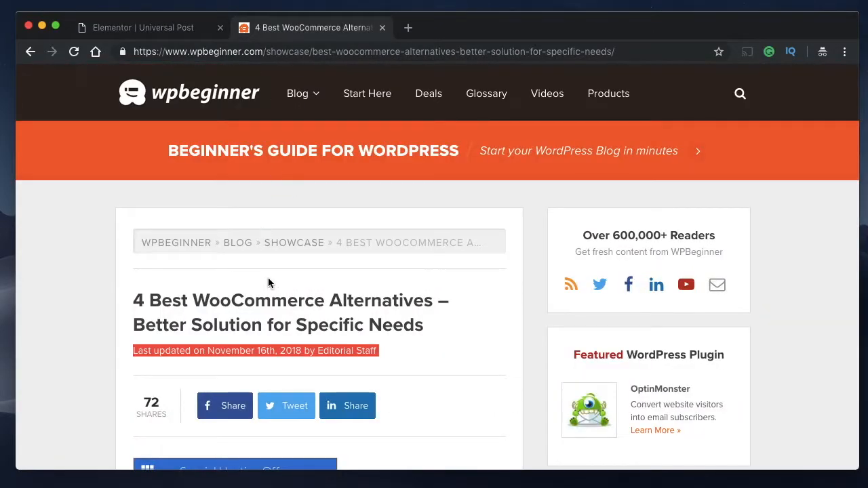
{"action": "triple_click", "coordinate": [268, 323]}
{"action": "left_click", "coordinate": [266, 322]}
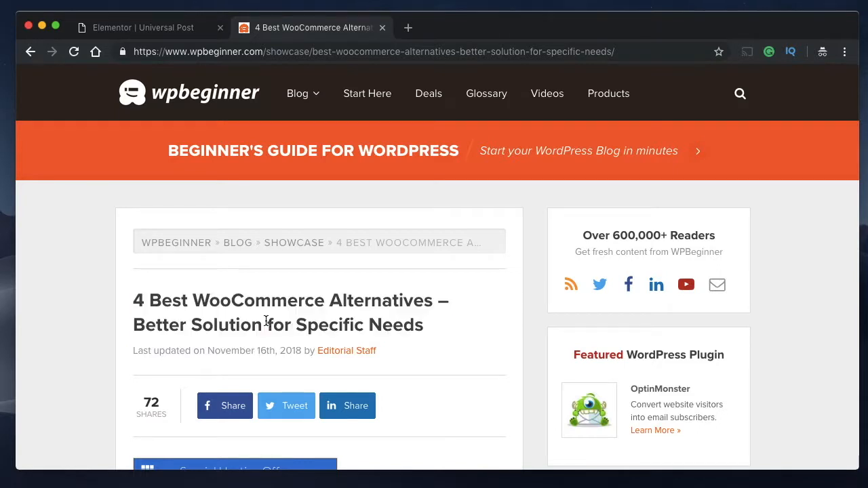
{"action": "triple_click", "coordinate": [266, 321]}
{"action": "left_click", "coordinate": [249, 347]}
{"action": "double_click", "coordinate": [249, 349]}
{"action": "triple_click", "coordinate": [248, 348]}
{"action": "double_click", "coordinate": [249, 348]}
{"action": "triple_click", "coordinate": [250, 348]}
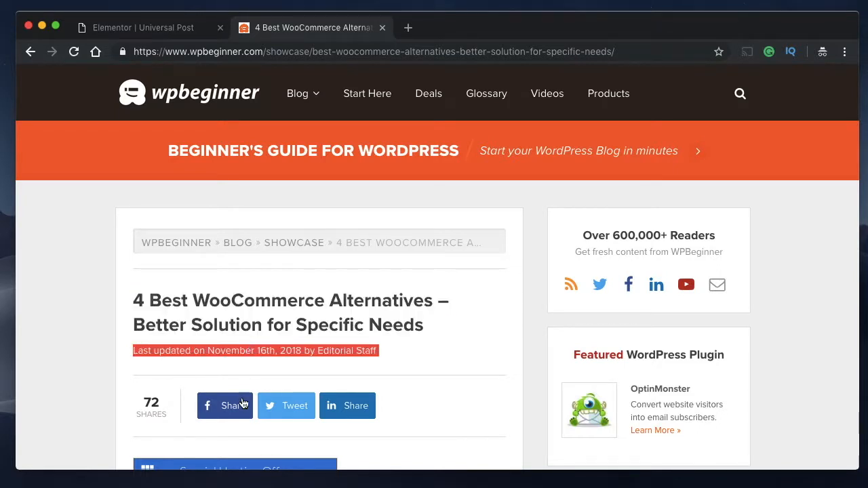
- Return to the Elementor template and add a Post Title widget between the breadcrumbs and the divider
{"action": "left_click", "coordinate": [150, 29]}
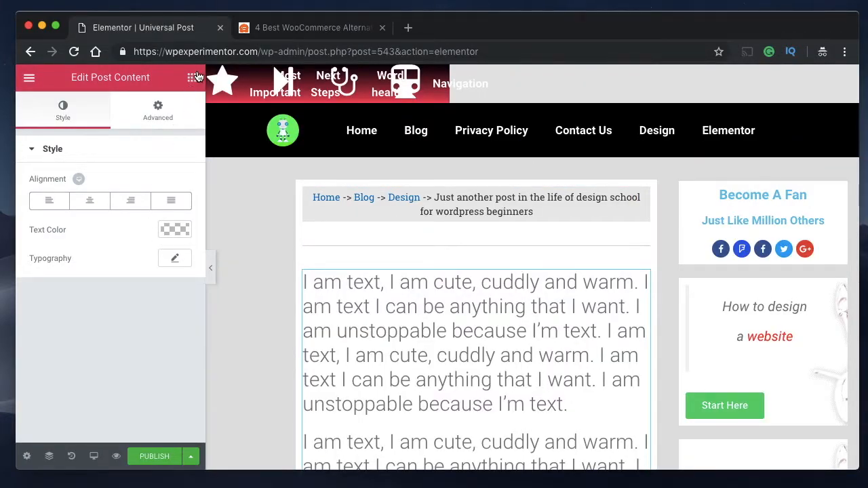
{"action": "left_click", "coordinate": [192, 78]}
{"action": "left_click_drag", "start_coordinate": [72, 215], "coordinate": [336, 238]}
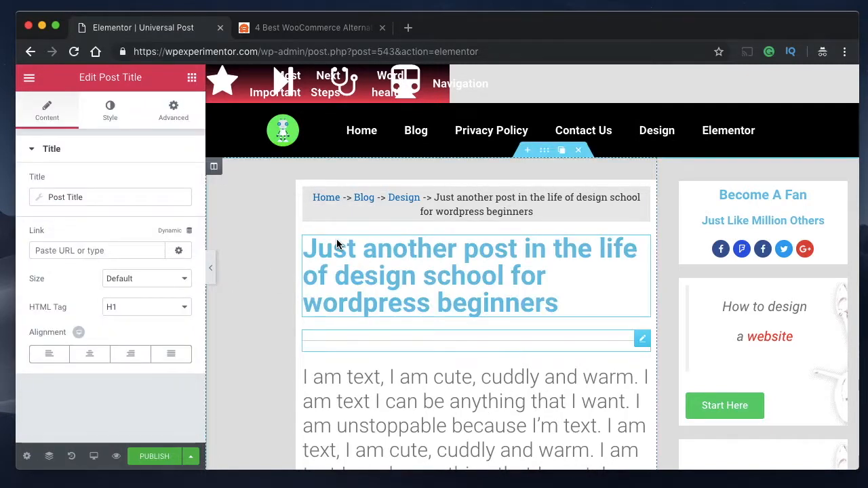
- Set the post title's text colour to dark grey #636363
{"action": "left_click", "coordinate": [110, 111]}
{"action": "left_click", "coordinate": [179, 182]}
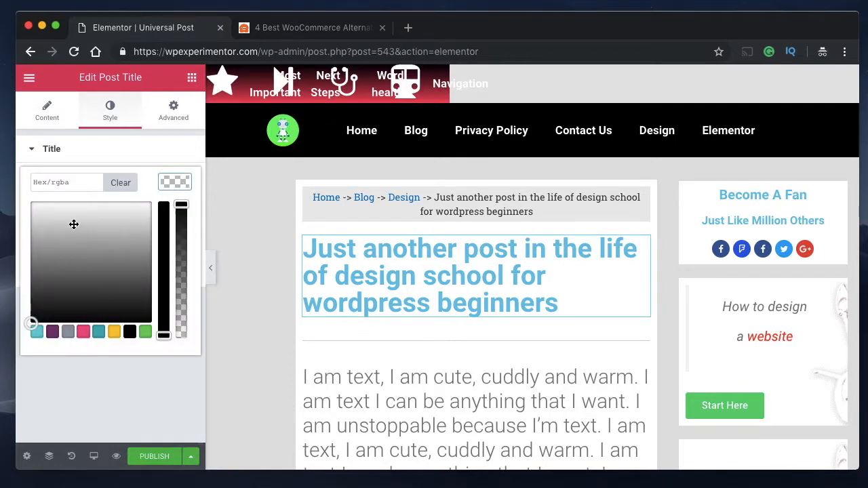
{"action": "left_click_drag", "start_coordinate": [74, 224], "coordinate": [69, 276]}
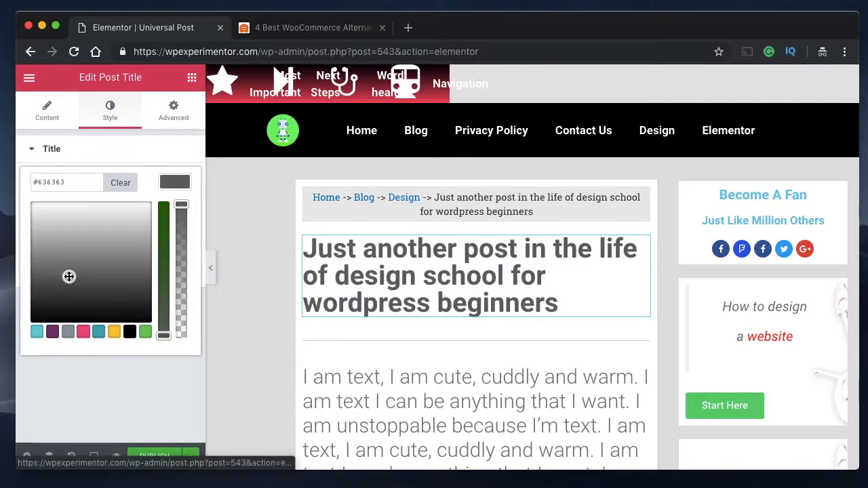
{"action": "left_click", "coordinate": [180, 190]}
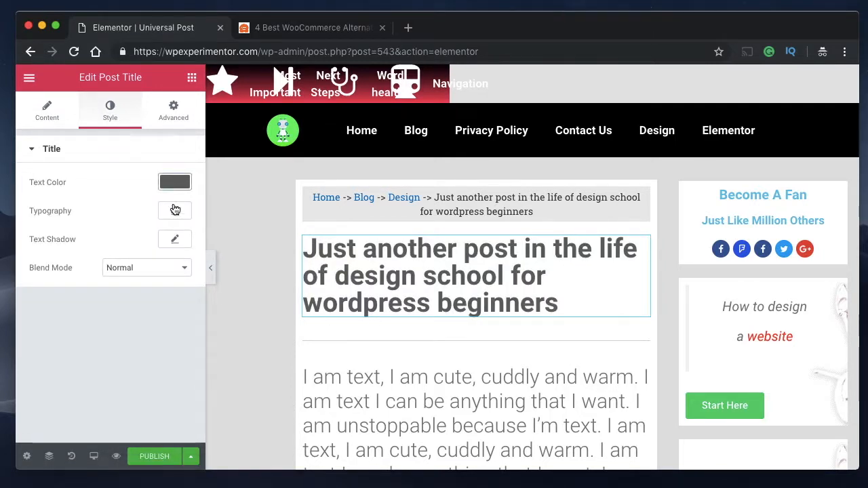
- Reduce the post title's typography size to 23 px
{"action": "left_click", "coordinate": [174, 210]}
{"action": "left_click_drag", "start_coordinate": [42, 296], "coordinate": [53, 294]}
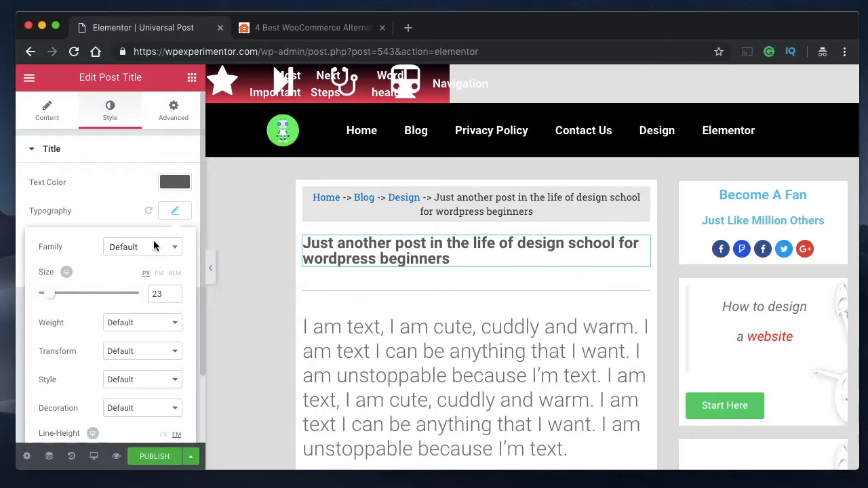
{"action": "left_click", "coordinate": [173, 210]}
{"action": "left_click", "coordinate": [48, 111]}
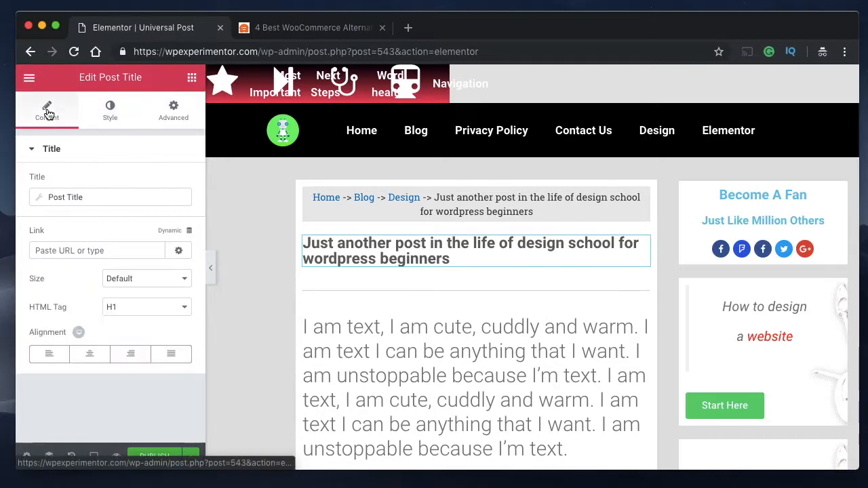
{"action": "left_click", "coordinate": [110, 113]}
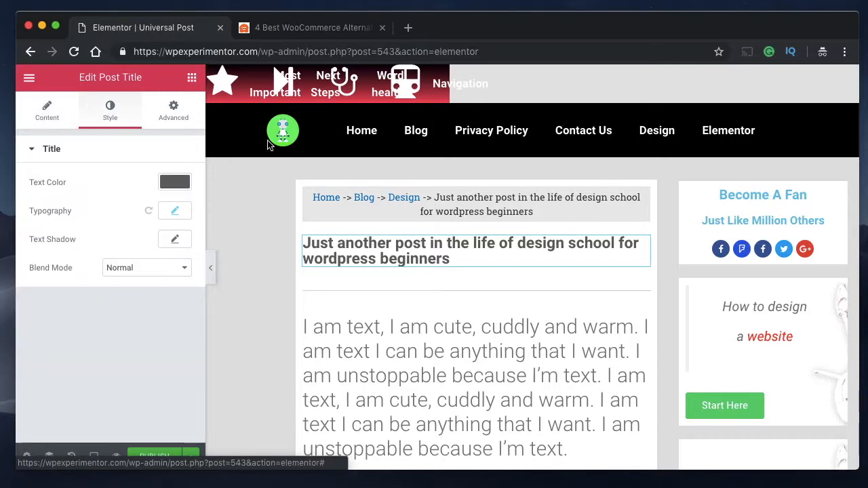
{"action": "scroll", "coordinate": [437, 342], "scroll_direction": "down", "scroll_amount": 2}
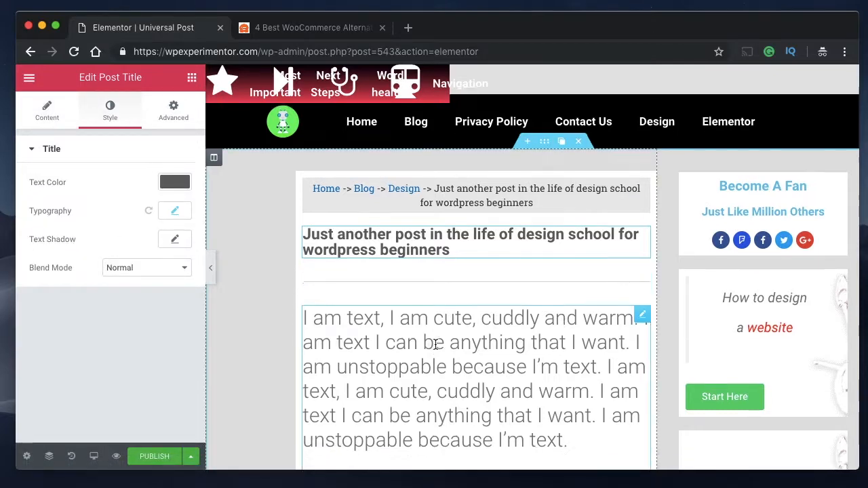
{"action": "scroll", "coordinate": [436, 331], "scroll_direction": "down", "scroll_amount": 6}
{"action": "scroll", "coordinate": [434, 316], "scroll_direction": "up", "scroll_amount": 8}
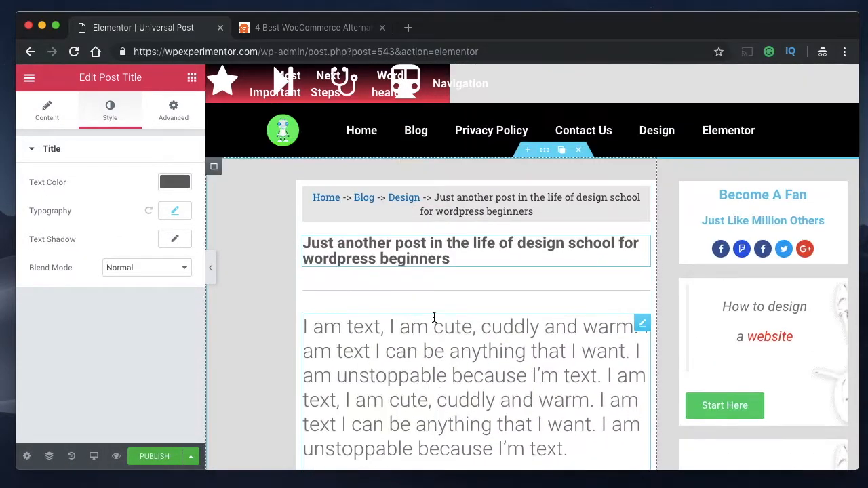
- Add a Post Info widget between the post title and the divider, and remove its Time item
{"action": "scroll", "coordinate": [469, 312], "scroll_direction": "down", "scroll_amount": 1}
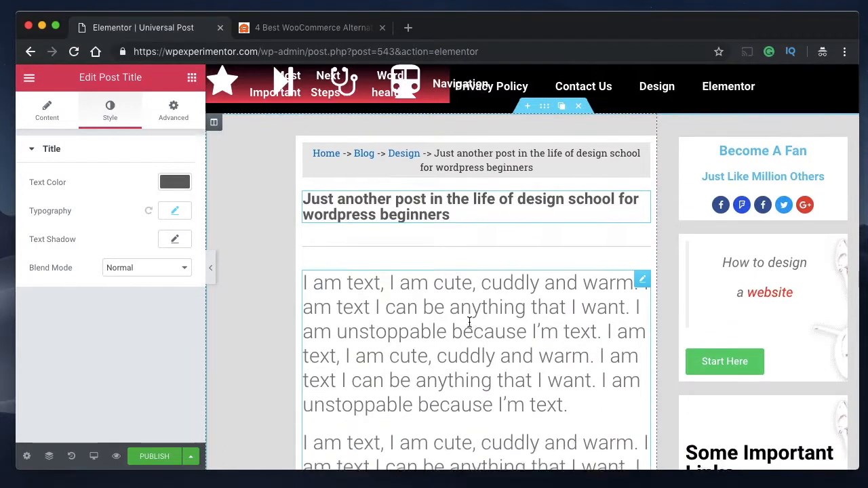
{"action": "left_click", "coordinate": [469, 322]}
{"action": "left_click", "coordinate": [413, 190]}
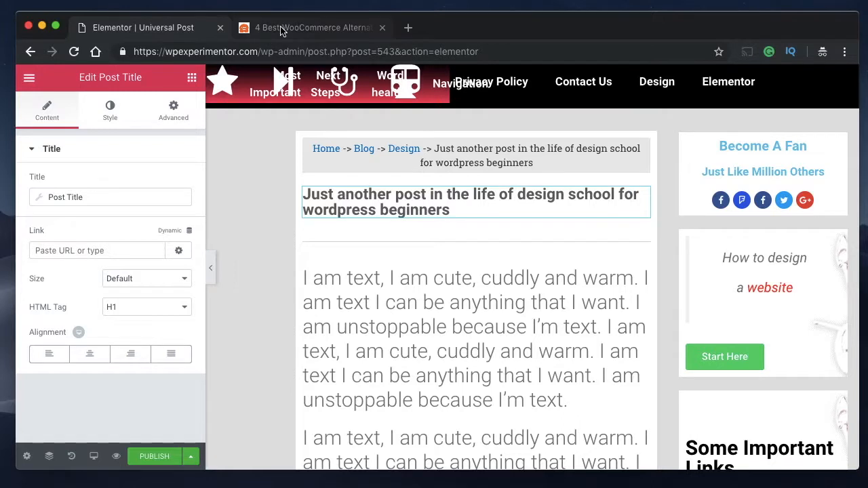
{"action": "left_click", "coordinate": [192, 77]}
{"action": "scroll", "coordinate": [79, 272], "scroll_direction": "down", "scroll_amount": 1}
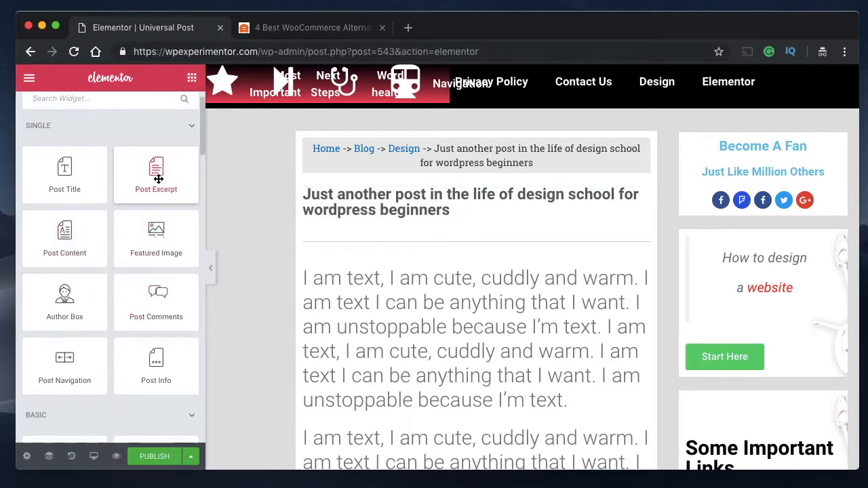
{"action": "left_click_drag", "start_coordinate": [155, 359], "coordinate": [482, 231]}
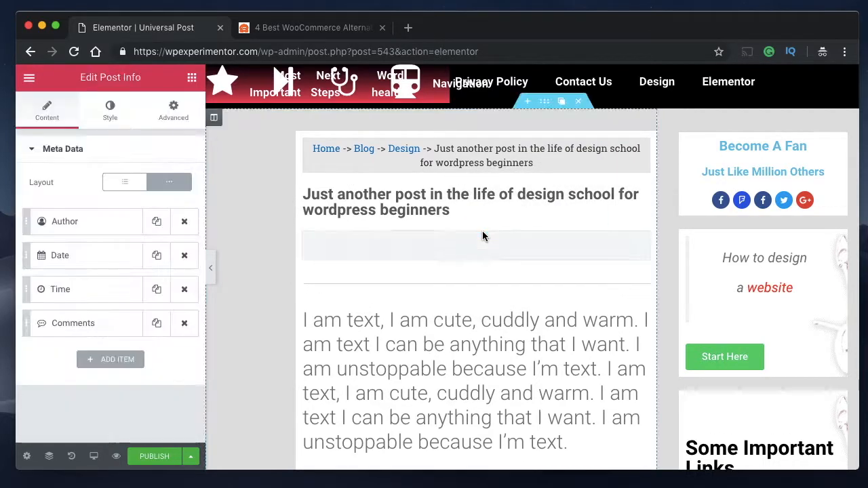
{"action": "left_click", "coordinate": [184, 289]}
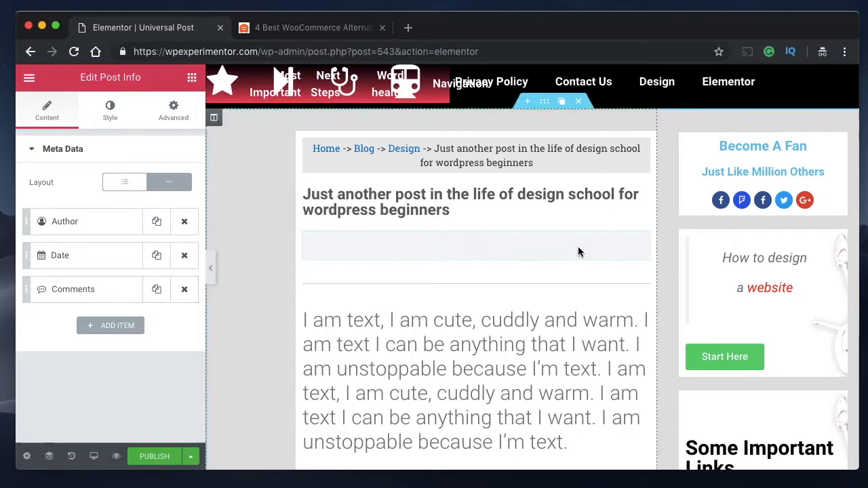
- Align the post info list to the left and set its icon colour to grey #aaaaaa
{"action": "left_click", "coordinate": [108, 118]}
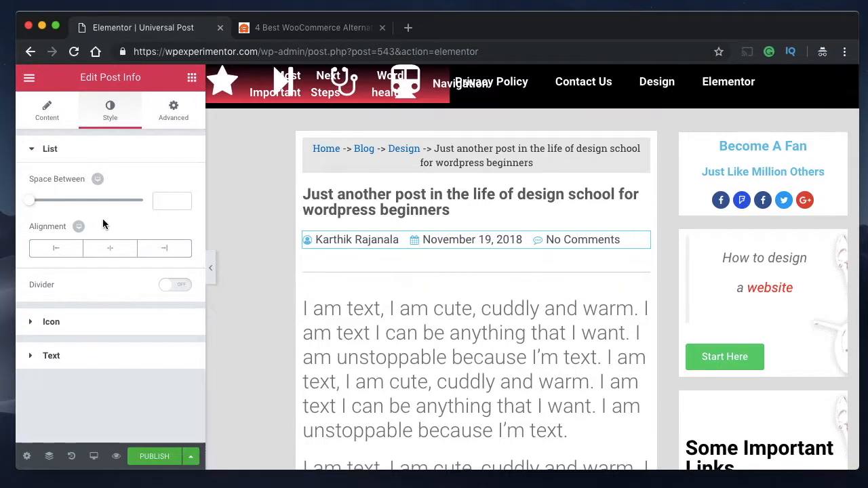
{"action": "left_click", "coordinate": [101, 249]}
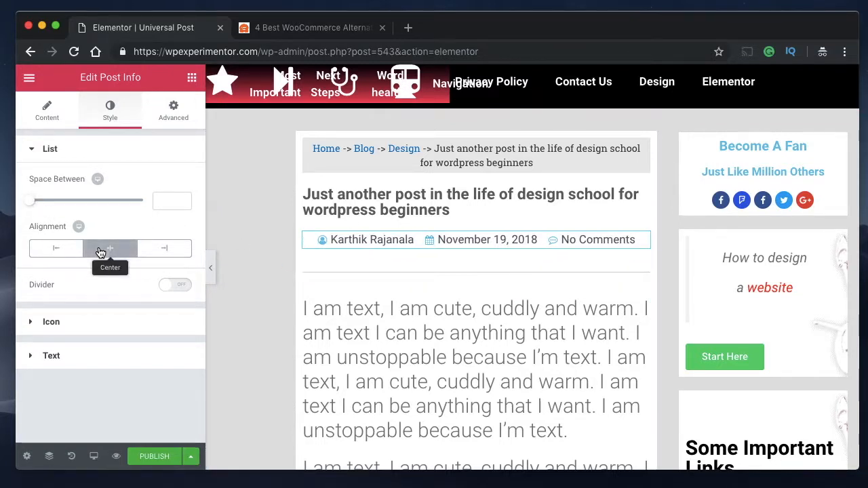
{"action": "left_click", "coordinate": [56, 250]}
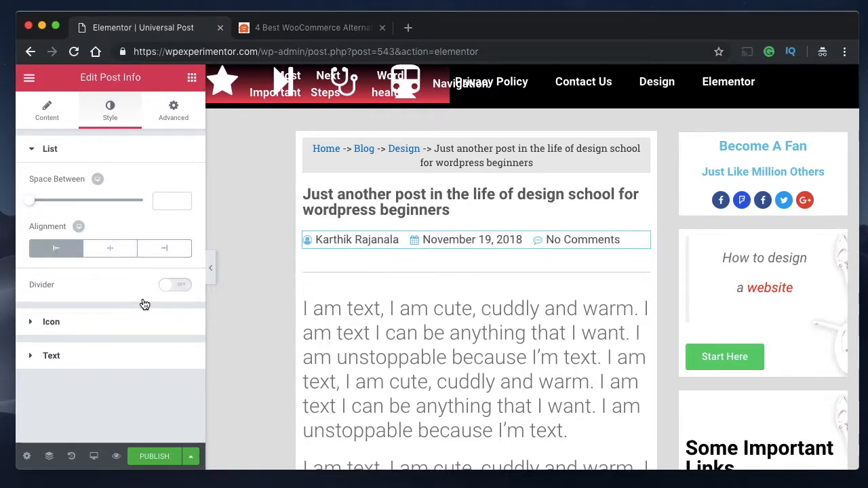
{"action": "left_click", "coordinate": [100, 325]}
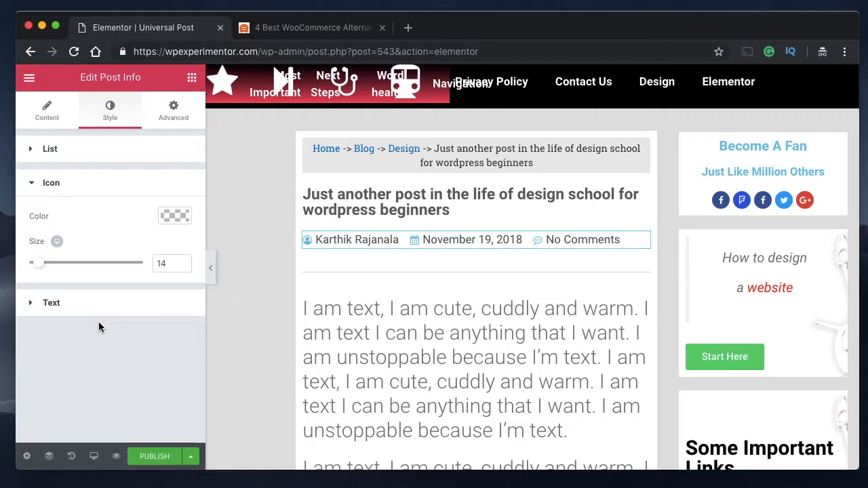
{"action": "left_click", "coordinate": [169, 217]}
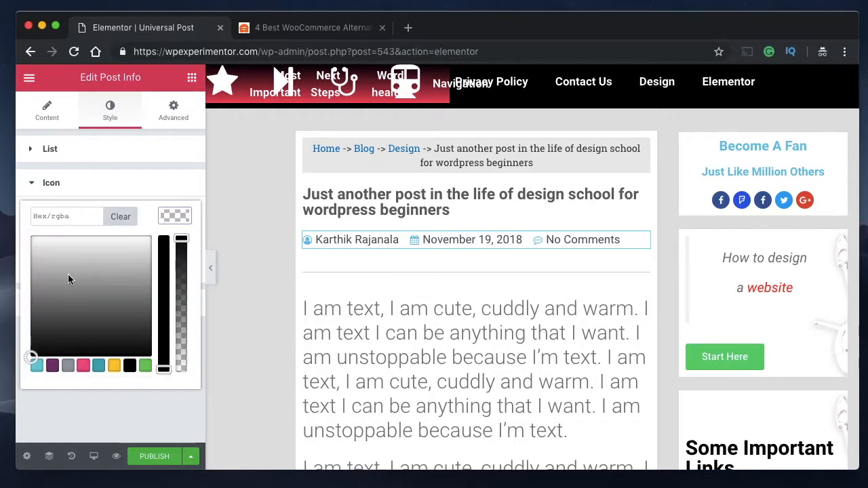
{"action": "left_click", "coordinate": [171, 215]}
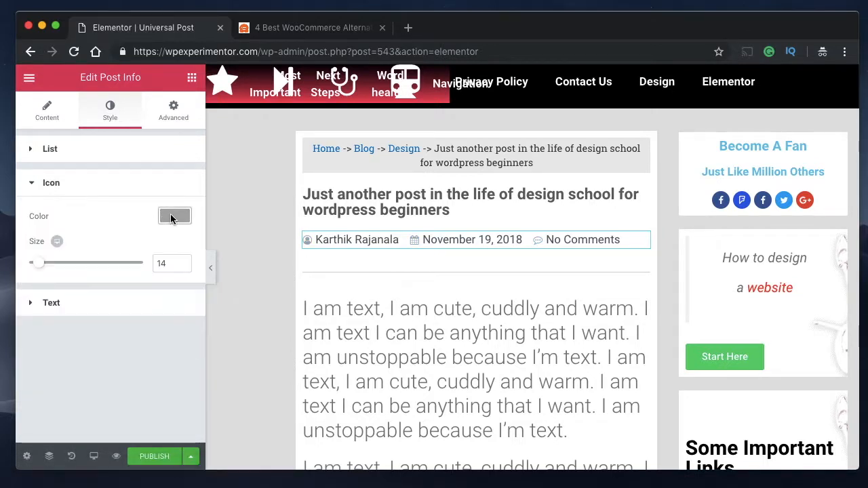
- Set the post info text's typography size to 13 px
{"action": "left_click", "coordinate": [53, 311]}
{"action": "left_click", "coordinate": [173, 321]}
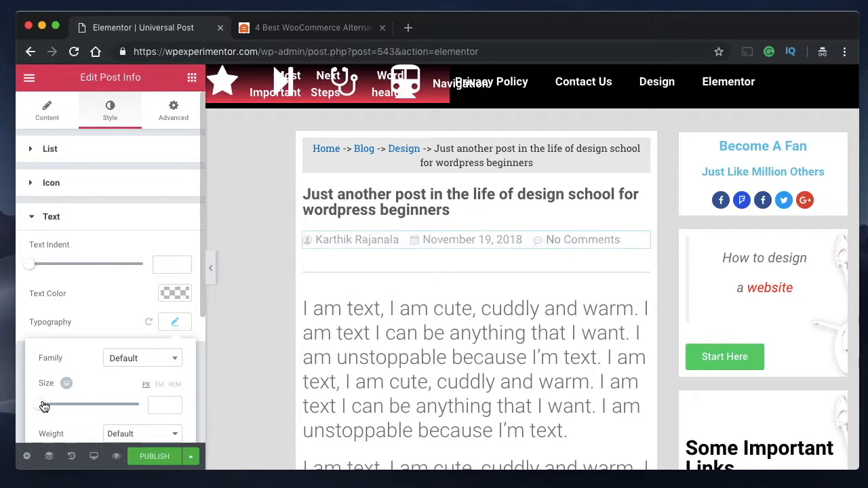
{"action": "left_click_drag", "start_coordinate": [44, 406], "coordinate": [50, 409]}
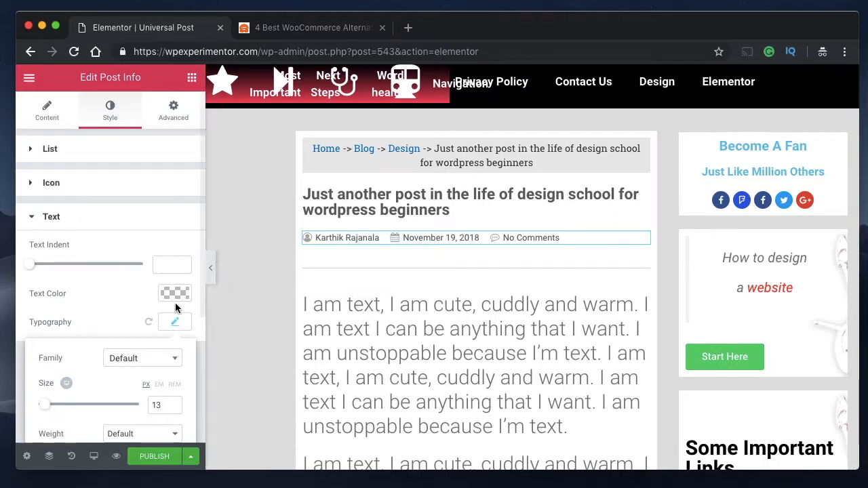
{"action": "left_click", "coordinate": [179, 327]}
{"action": "scroll", "coordinate": [468, 292], "scroll_direction": "down", "scroll_amount": 2}
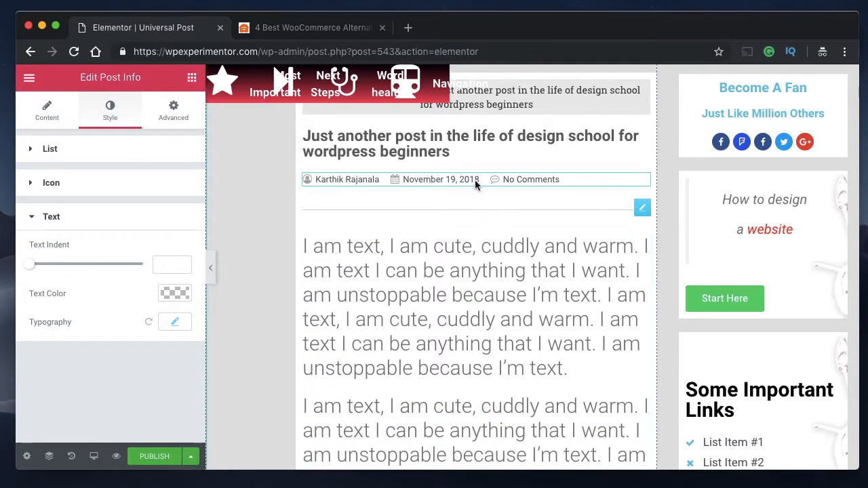
{"action": "scroll", "coordinate": [422, 271], "scroll_direction": "up", "scroll_amount": 2}
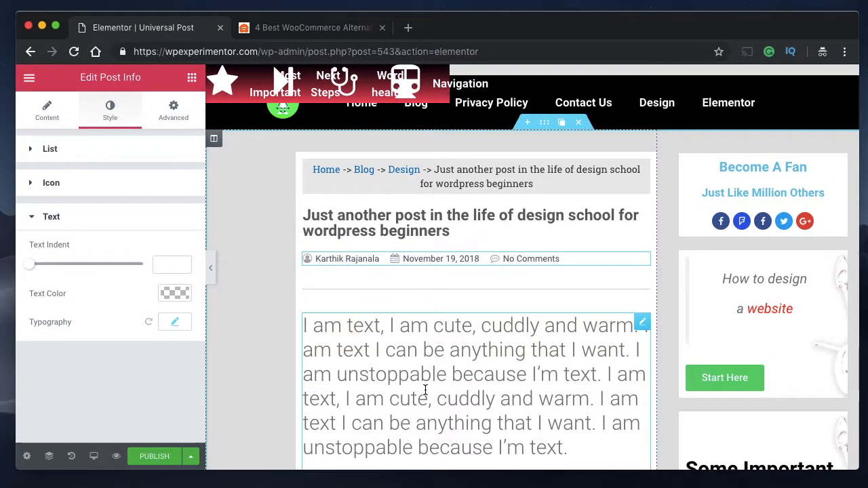
- Set the Post Content widget's padding to 5 px on all sides and review the article text and images
{"action": "left_click", "coordinate": [522, 331]}
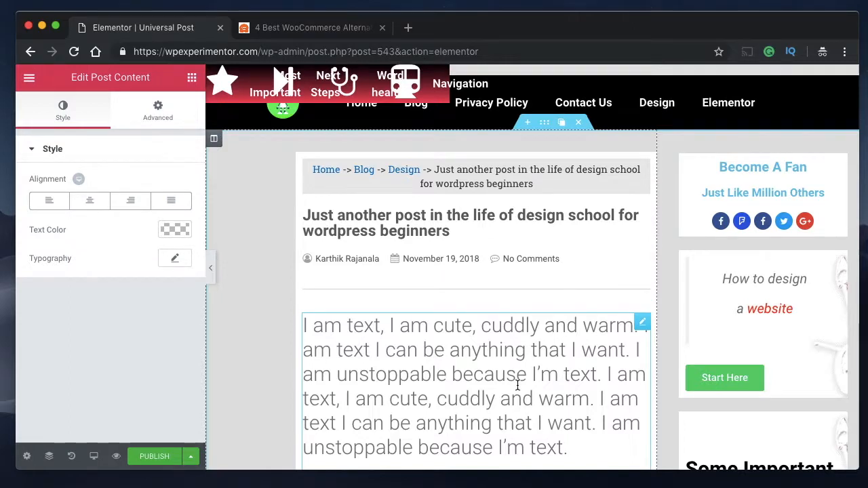
{"action": "scroll", "coordinate": [517, 384], "scroll_direction": "down", "scroll_amount": 1}
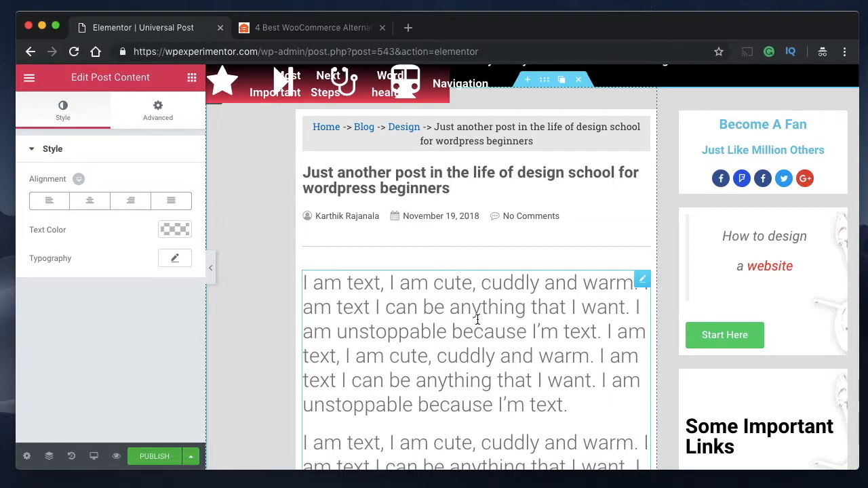
{"action": "scroll", "coordinate": [438, 361], "scroll_direction": "down", "scroll_amount": 10}
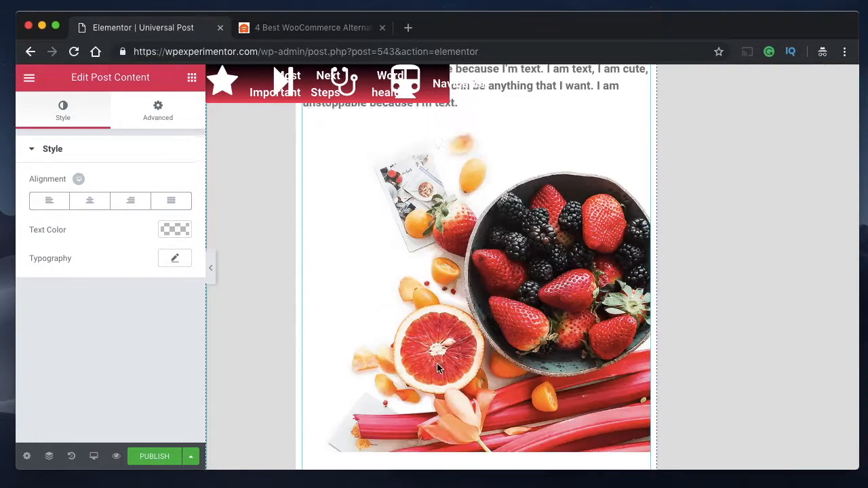
{"action": "scroll", "coordinate": [437, 367], "scroll_direction": "down", "scroll_amount": 5}
{"action": "scroll", "coordinate": [437, 366], "scroll_direction": "up", "scroll_amount": 12}
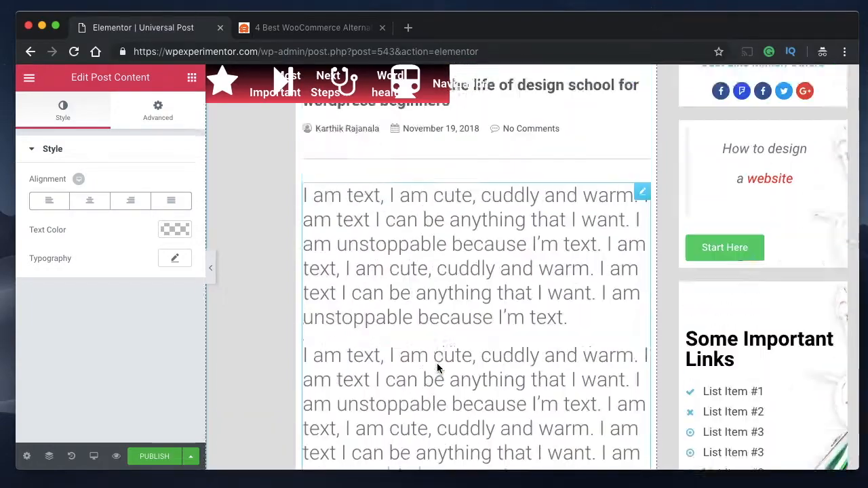
{"action": "scroll", "coordinate": [438, 367], "scroll_direction": "up", "scroll_amount": 3}
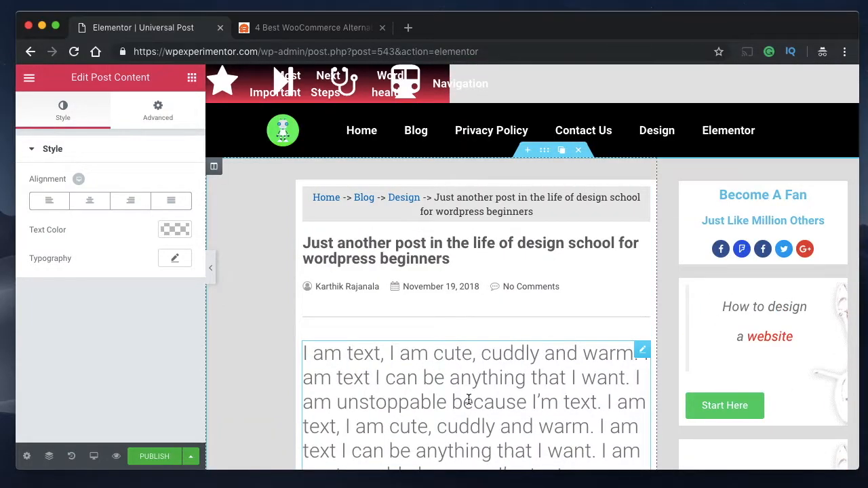
{"action": "left_click", "coordinate": [168, 120]}
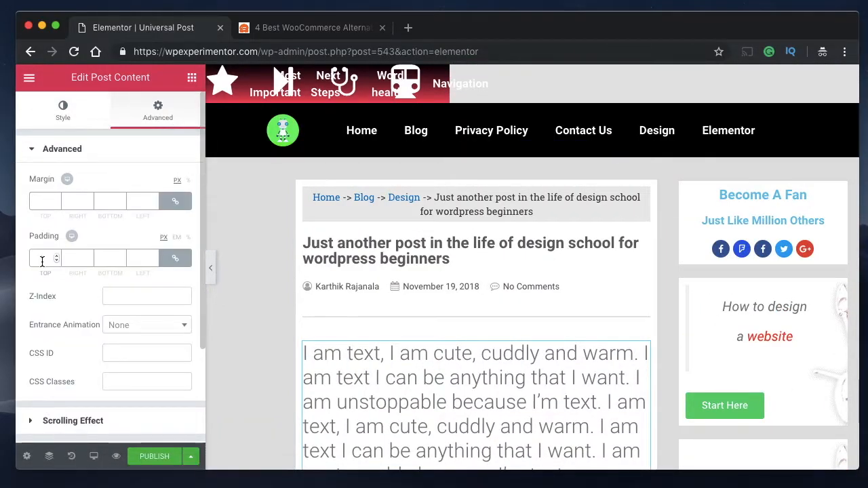
{"action": "type", "text": "5"}
{"action": "scroll", "coordinate": [461, 322], "scroll_direction": "down", "scroll_amount": 1}
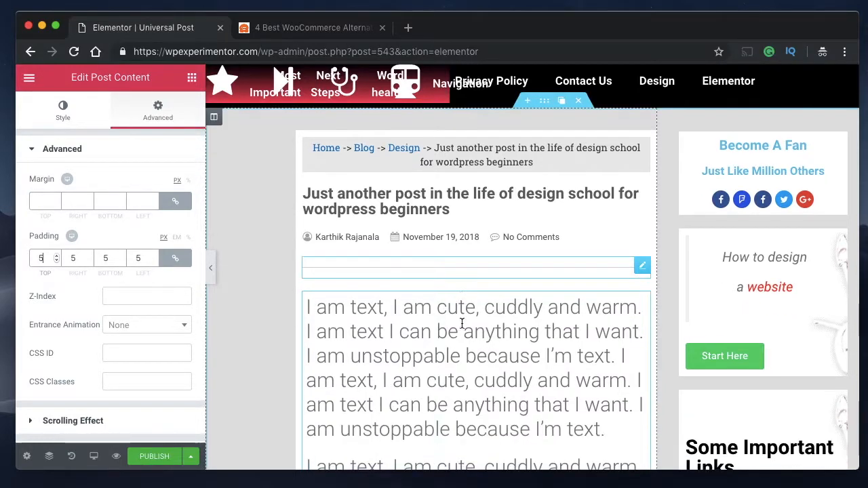
{"action": "scroll", "coordinate": [481, 378], "scroll_direction": "down", "scroll_amount": 5}
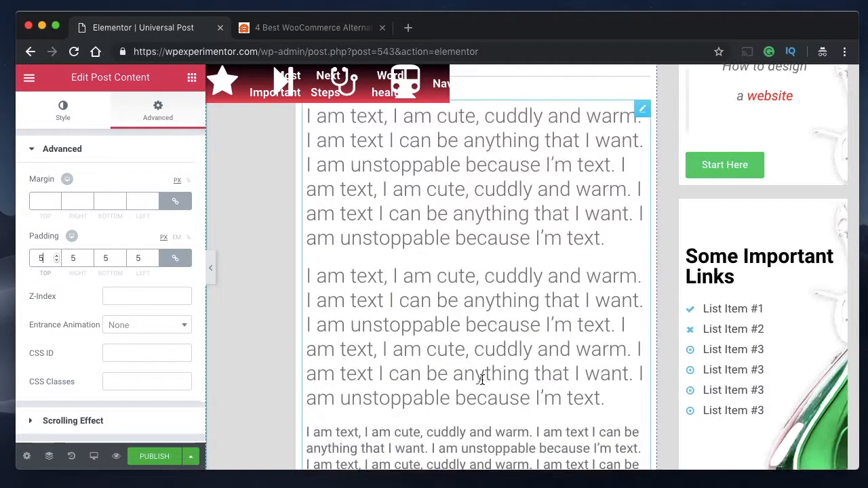
{"action": "scroll", "coordinate": [482, 380], "scroll_direction": "down", "scroll_amount": 12}
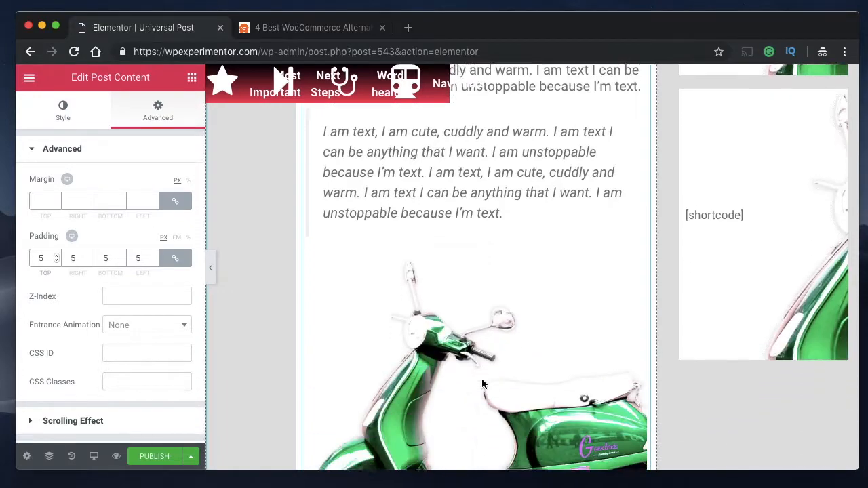
{"action": "scroll", "coordinate": [482, 380], "scroll_direction": "down", "scroll_amount": 15}
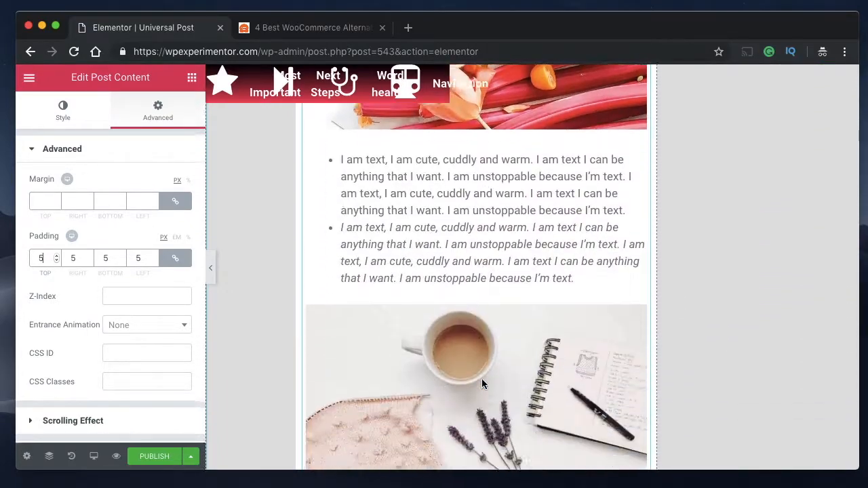
{"action": "scroll", "coordinate": [482, 383], "scroll_direction": "up", "scroll_amount": 8}
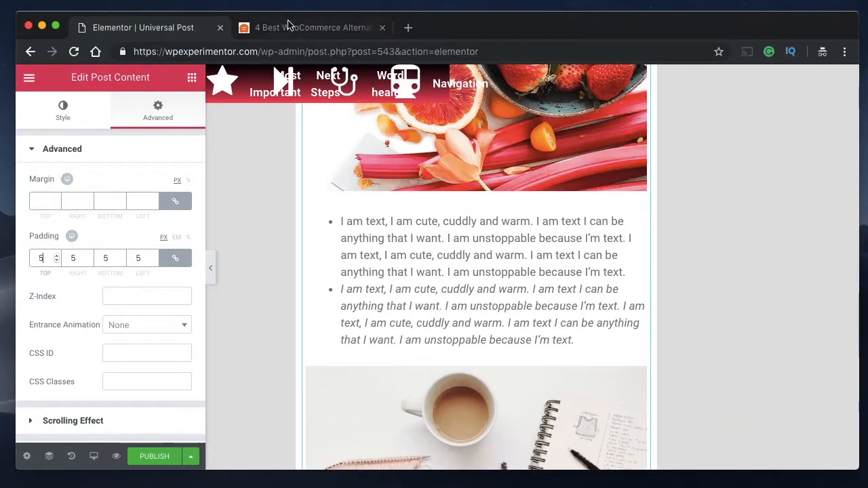
- Check the share row in the WPBeginner article, and add a Share Buttons widget between the template's divider and post content
{"action": "left_click", "coordinate": [286, 26]}
{"action": "scroll", "coordinate": [403, 360], "scroll_direction": "down", "scroll_amount": 2}
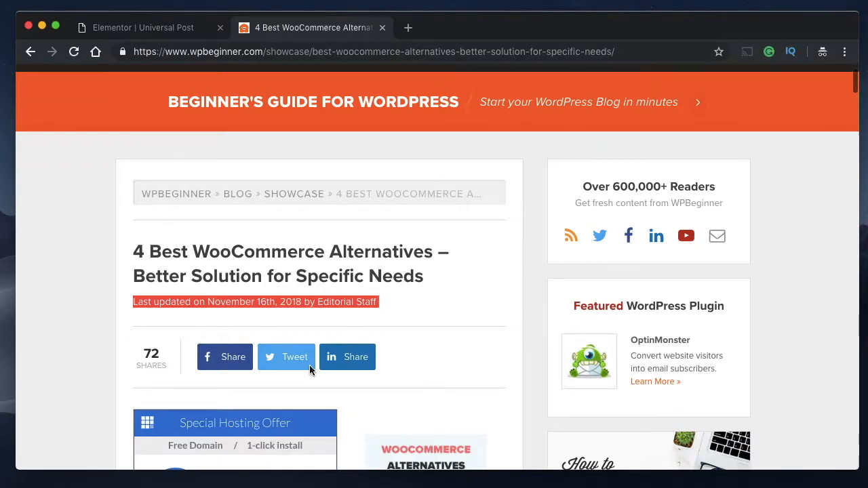
{"action": "left_click", "coordinate": [165, 28]}
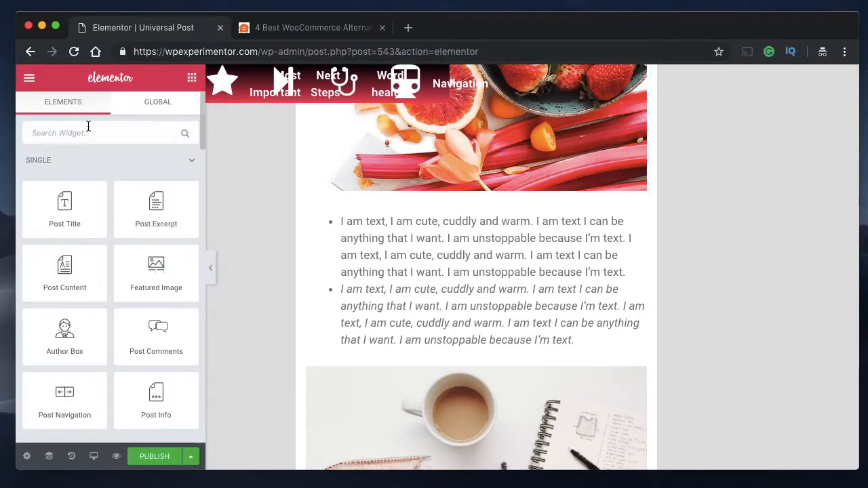
{"action": "type", "text": "sah"}
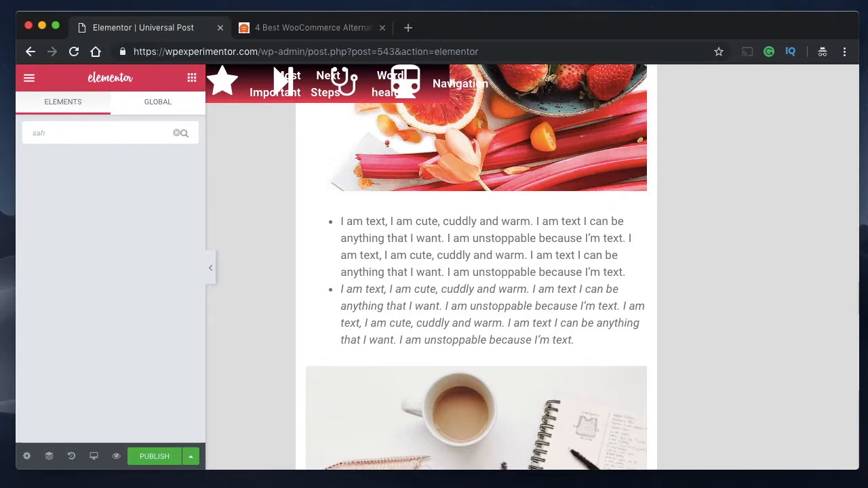
{"action": "key", "text": "BackSpace"}
{"action": "key", "text": "BackSpace"}
{"action": "type", "text": "har"}
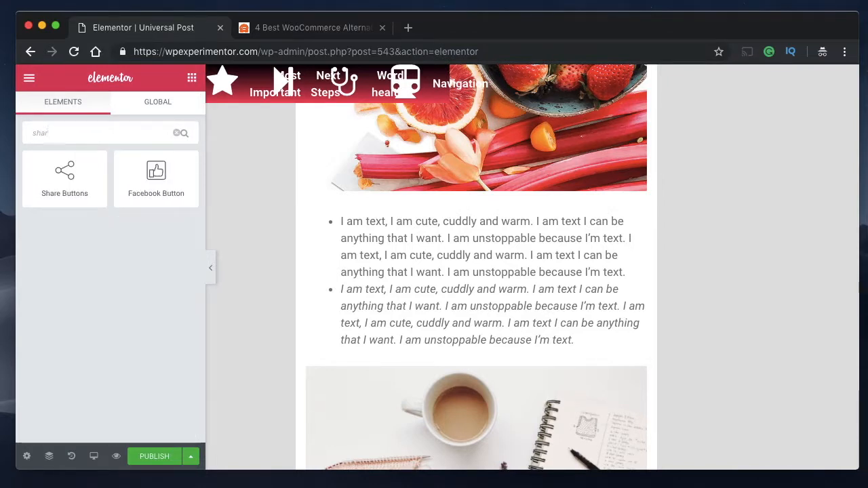
{"action": "scroll", "coordinate": [461, 264], "scroll_direction": "up", "scroll_amount": 10}
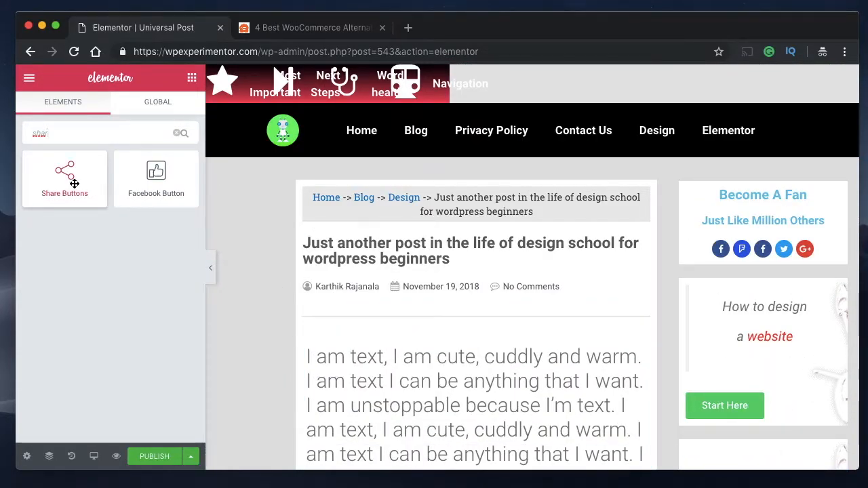
{"action": "left_click_drag", "start_coordinate": [73, 180], "coordinate": [337, 333]}
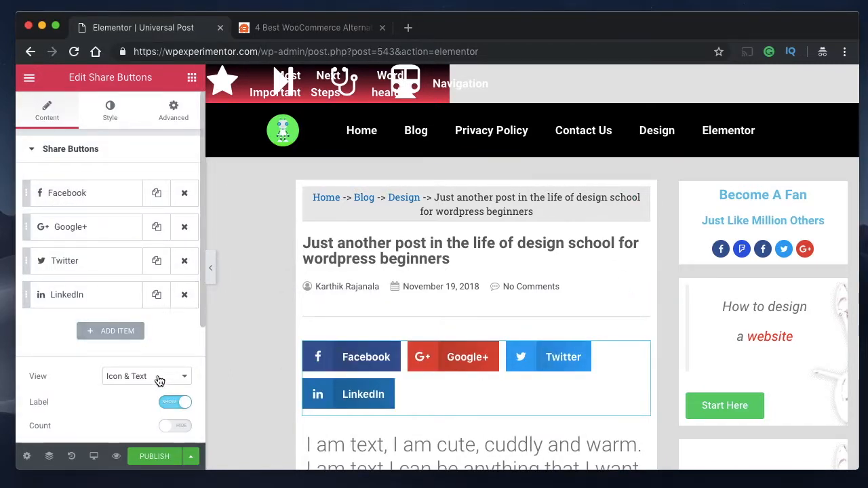
- Hide the share buttons' labels and set their shape to Circle
{"action": "left_click", "coordinate": [174, 402]}
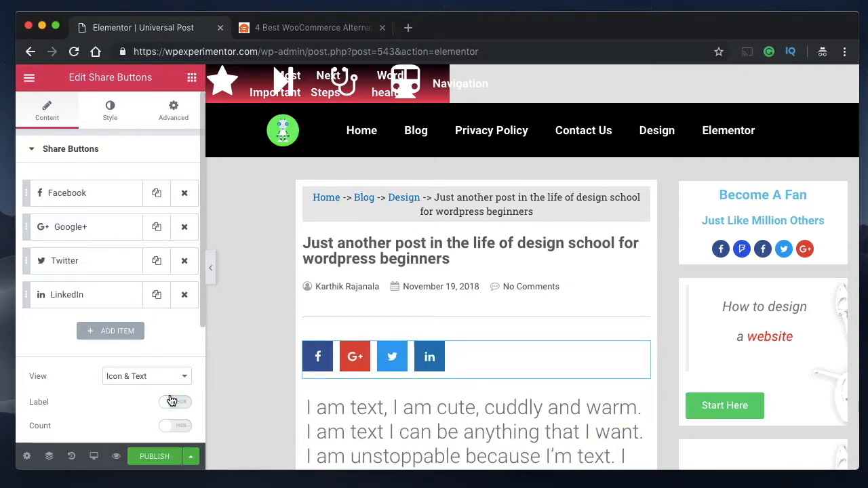
{"action": "scroll", "coordinate": [141, 332], "scroll_direction": "down", "scroll_amount": 3}
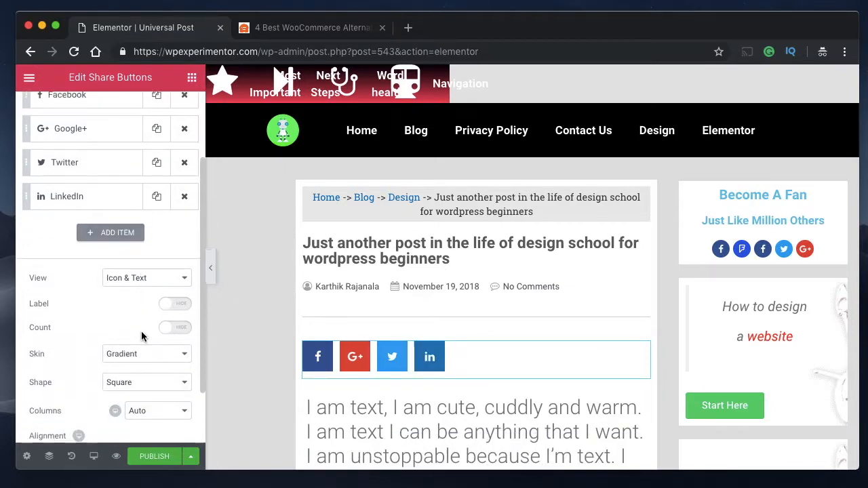
{"action": "left_click", "coordinate": [151, 385]}
{"action": "left_click", "coordinate": [147, 405]}
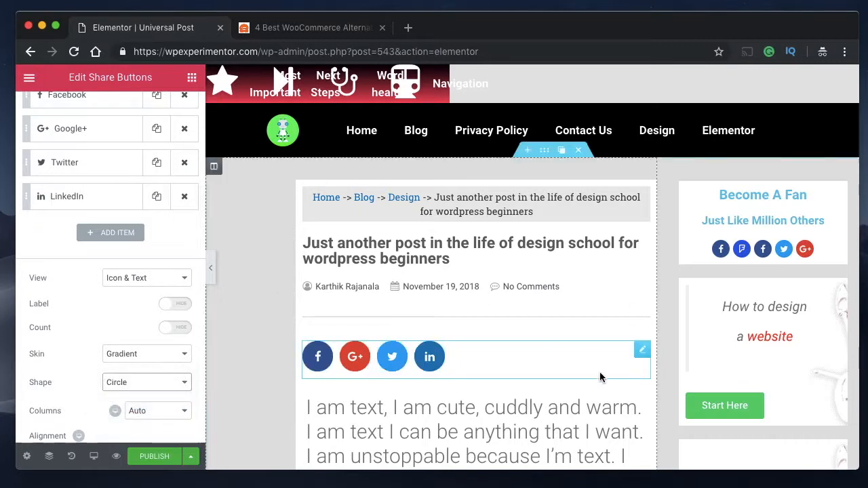
- Set the share buttons' button size to 0.65
{"action": "scroll", "coordinate": [626, 333], "scroll_direction": "down", "scroll_amount": 3}
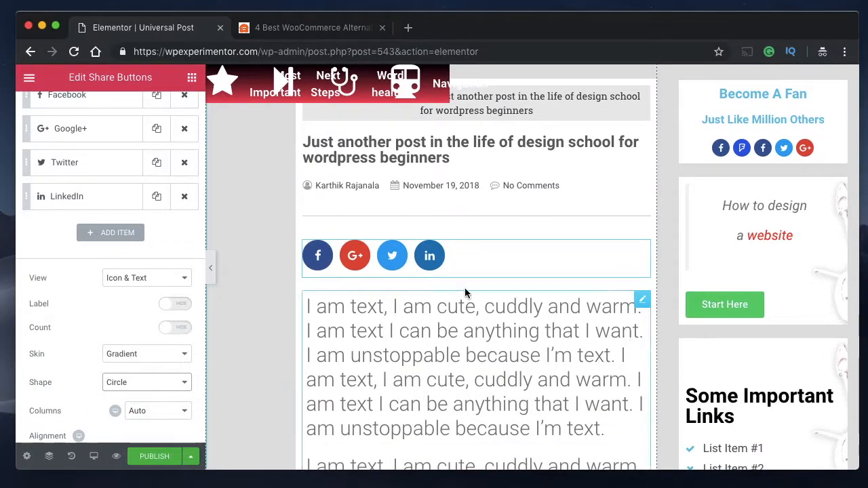
{"action": "scroll", "coordinate": [120, 209], "scroll_direction": "up", "scroll_amount": 3}
{"action": "left_click", "coordinate": [110, 110]}
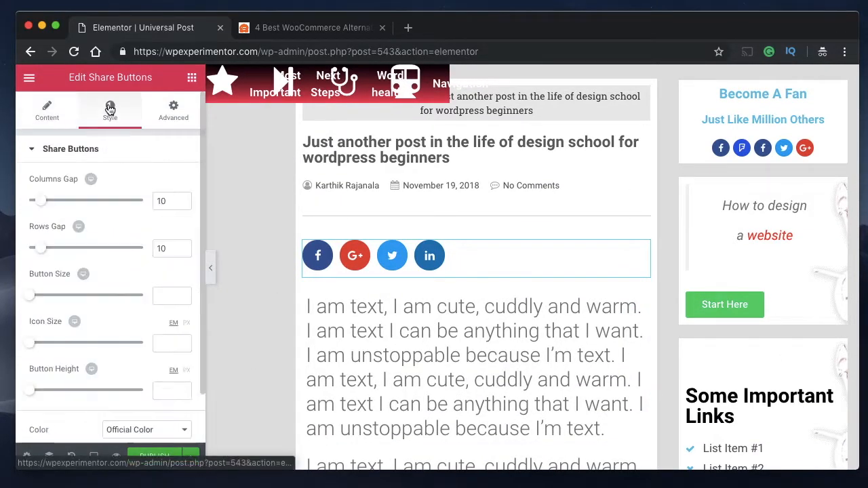
{"action": "scroll", "coordinate": [101, 287], "scroll_direction": "down", "scroll_amount": 1}
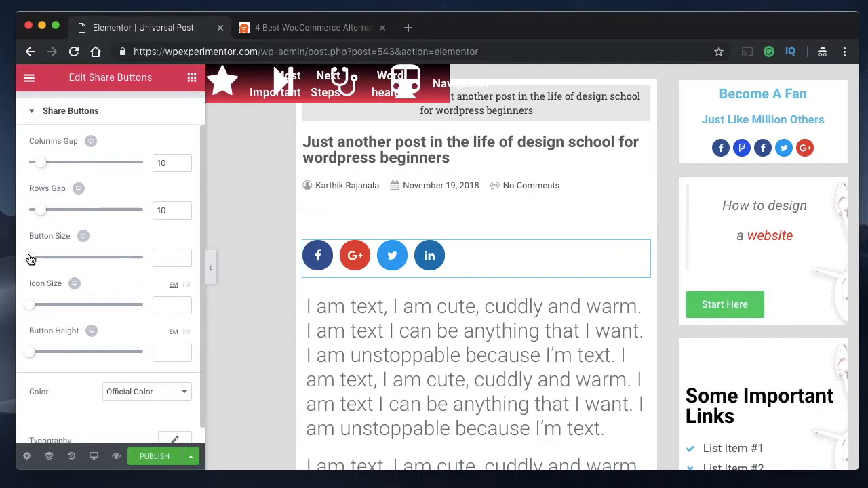
{"action": "left_click_drag", "start_coordinate": [31, 259], "coordinate": [36, 260]}
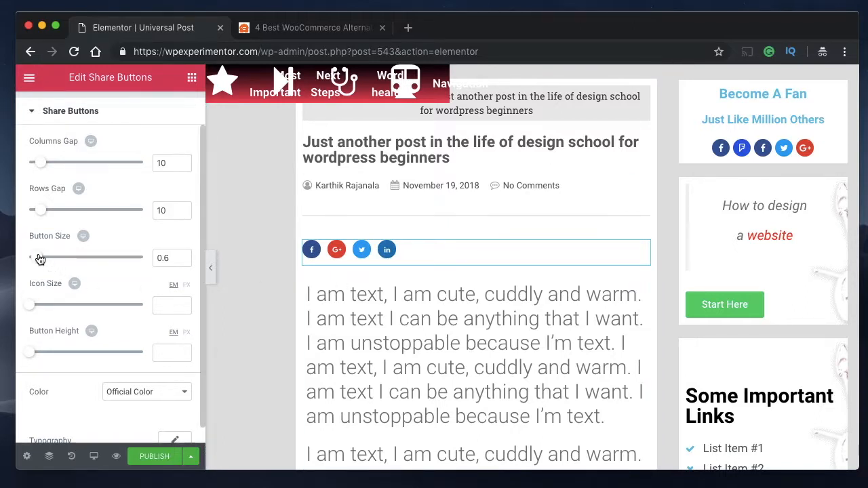
{"action": "left_click_drag", "start_coordinate": [41, 260], "coordinate": [42, 260]}
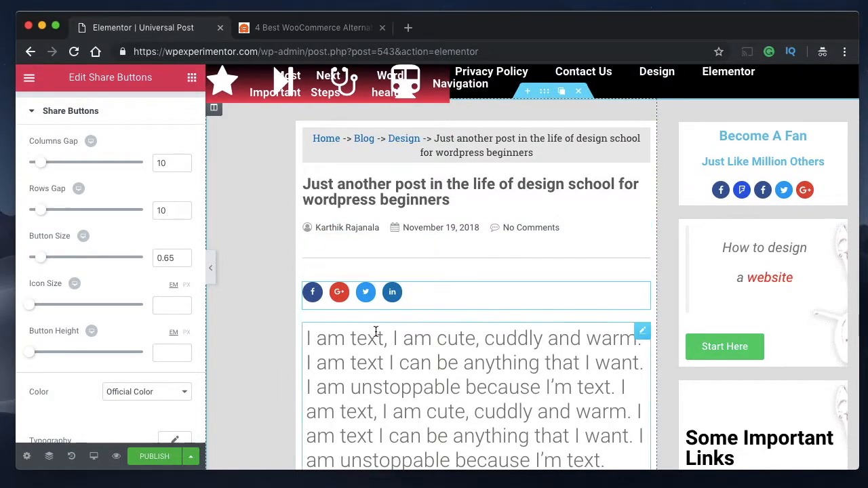
- Add an extra share item, look through its available networks, and remove that item
{"action": "scroll", "coordinate": [78, 266], "scroll_direction": "up", "scroll_amount": 1}
{"action": "left_click", "coordinate": [47, 109]}
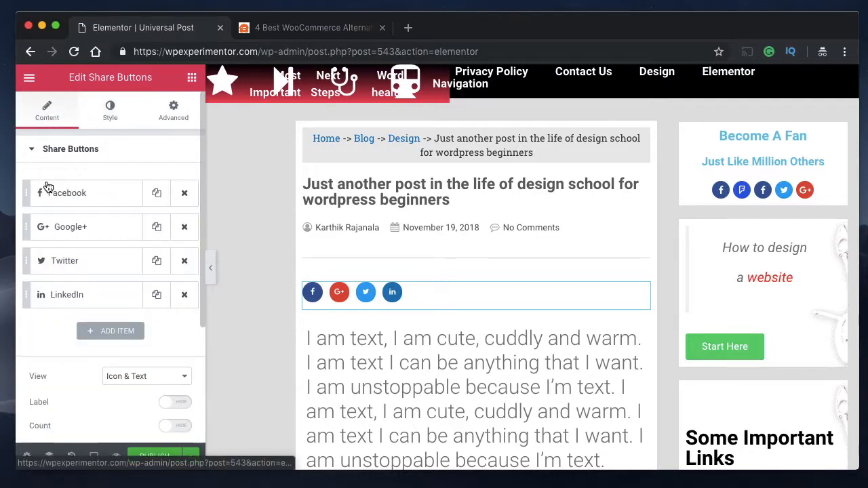
{"action": "left_click", "coordinate": [104, 331]}
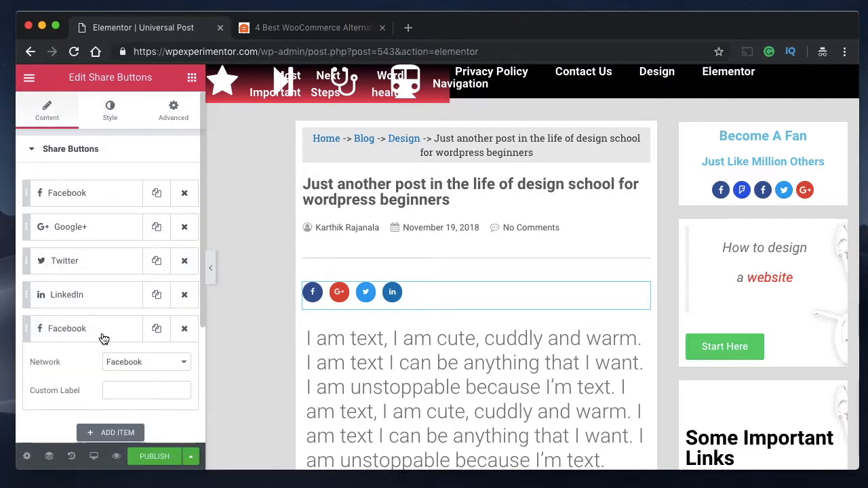
{"action": "left_click", "coordinate": [129, 363]}
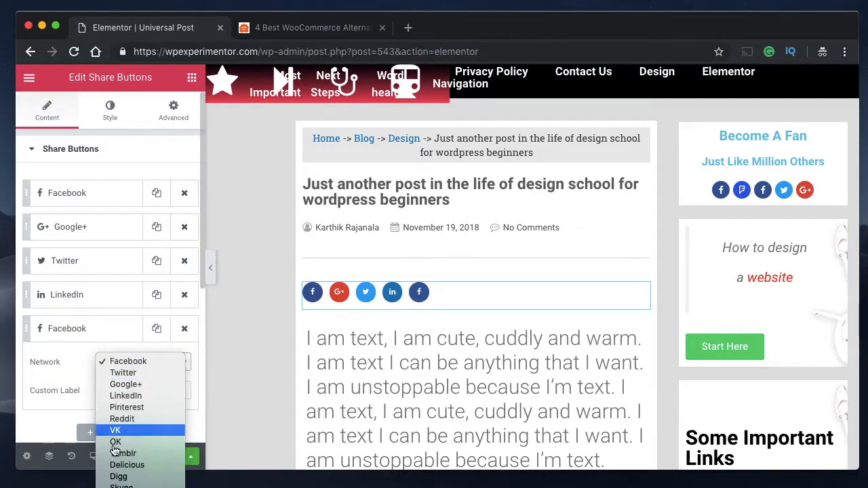
{"action": "left_click", "coordinate": [106, 226]}
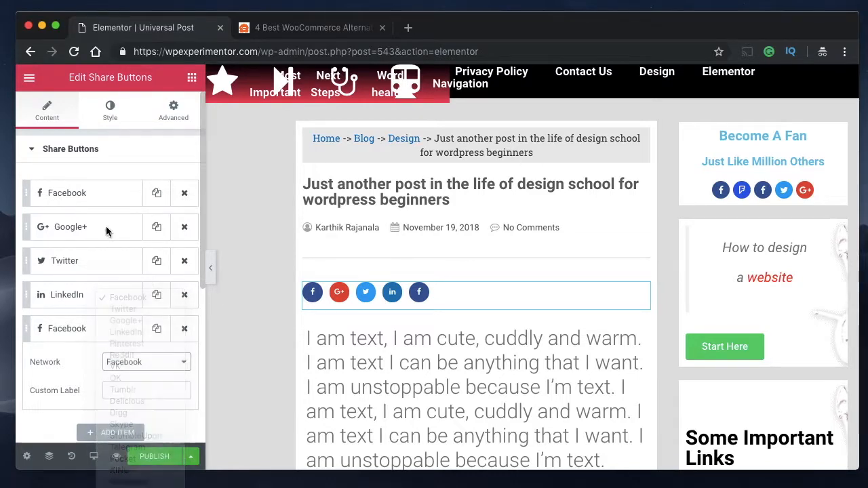
{"action": "left_click", "coordinate": [182, 330]}
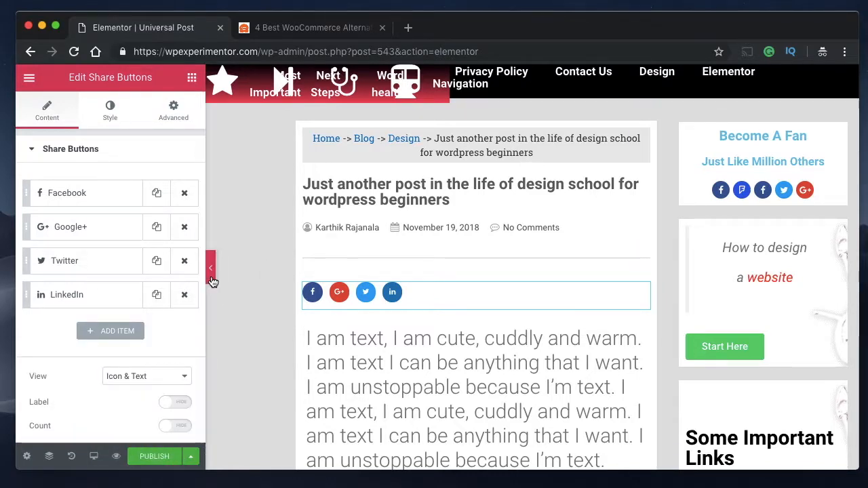
- Compare the area below the template's share buttons with the introductory paragraph of the WPBeginner article
{"action": "scroll", "coordinate": [461, 366], "scroll_direction": "down", "scroll_amount": 3}
{"action": "scroll", "coordinate": [461, 366], "scroll_direction": "down", "scroll_amount": 1}
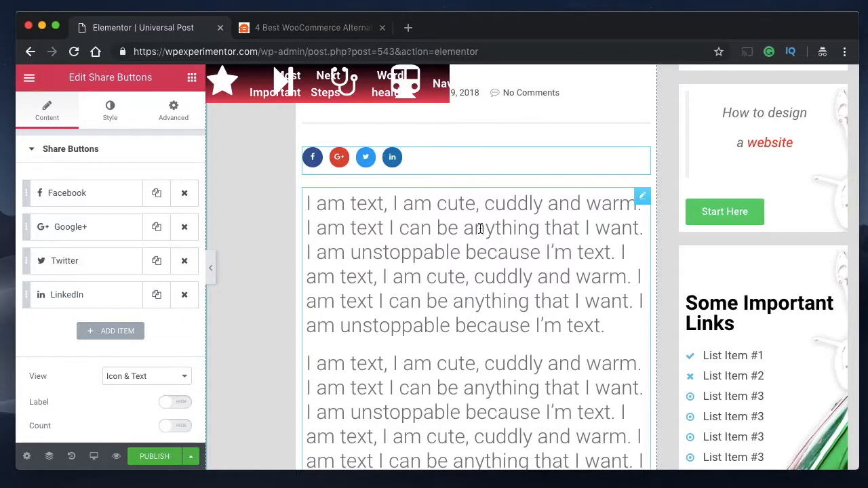
{"action": "scroll", "coordinate": [480, 228], "scroll_direction": "up", "scroll_amount": 6}
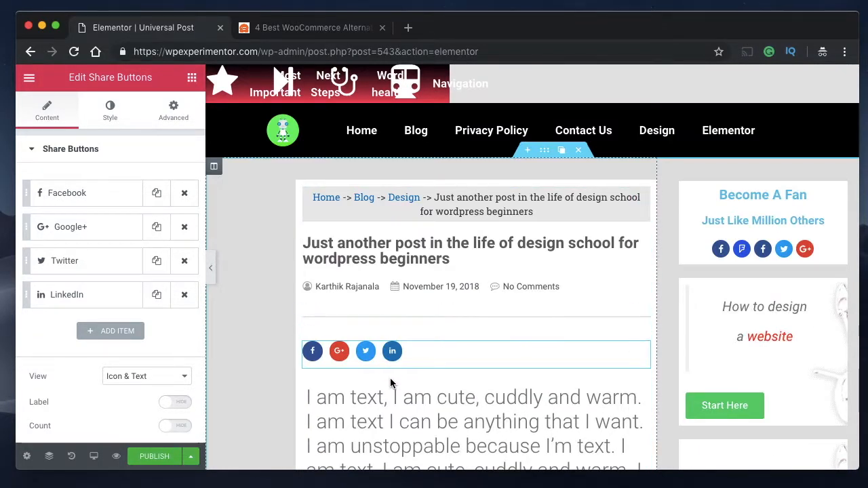
{"action": "left_click", "coordinate": [260, 28]}
{"action": "scroll", "coordinate": [330, 411], "scroll_direction": "down", "scroll_amount": 10}
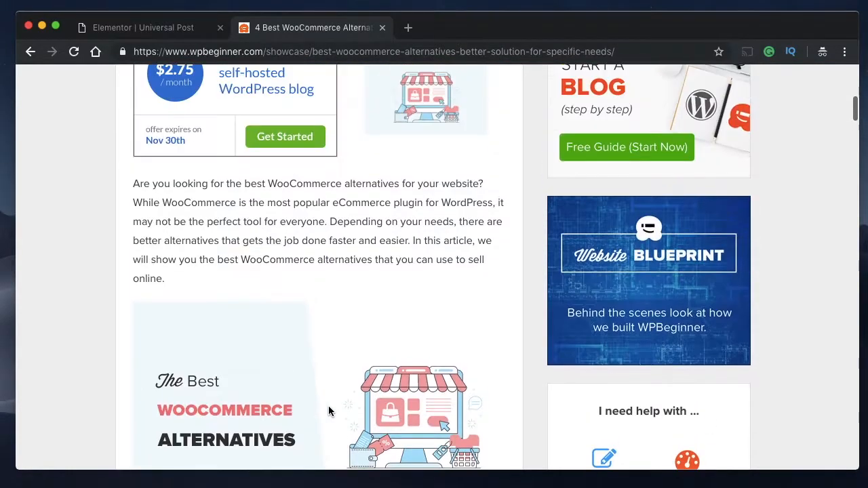
{"action": "triple_click", "coordinate": [319, 203]}
{"action": "left_click", "coordinate": [151, 31]}
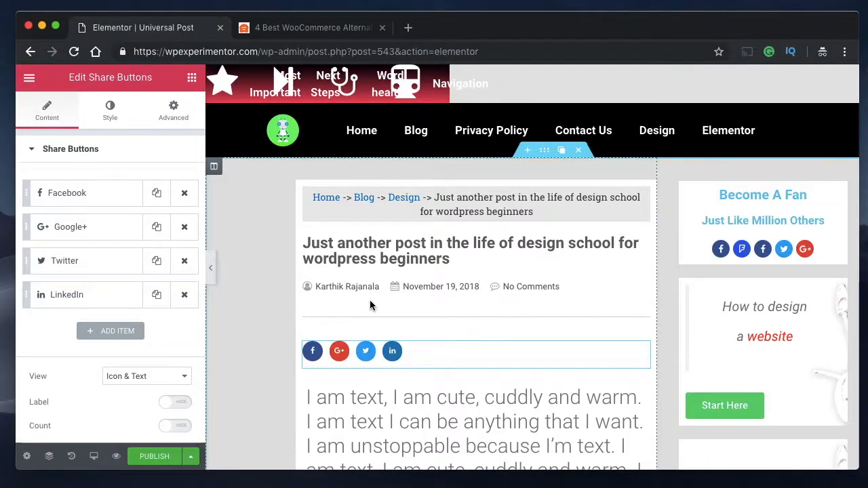
- Add a Post Excerpt widget between the share buttons and the post content
{"action": "scroll", "coordinate": [370, 305], "scroll_direction": "down", "scroll_amount": 5}
{"action": "scroll", "coordinate": [370, 305], "scroll_direction": "up", "scroll_amount": 3}
{"action": "scroll", "coordinate": [369, 305], "scroll_direction": "up", "scroll_amount": 2}
{"action": "left_click", "coordinate": [192, 78]}
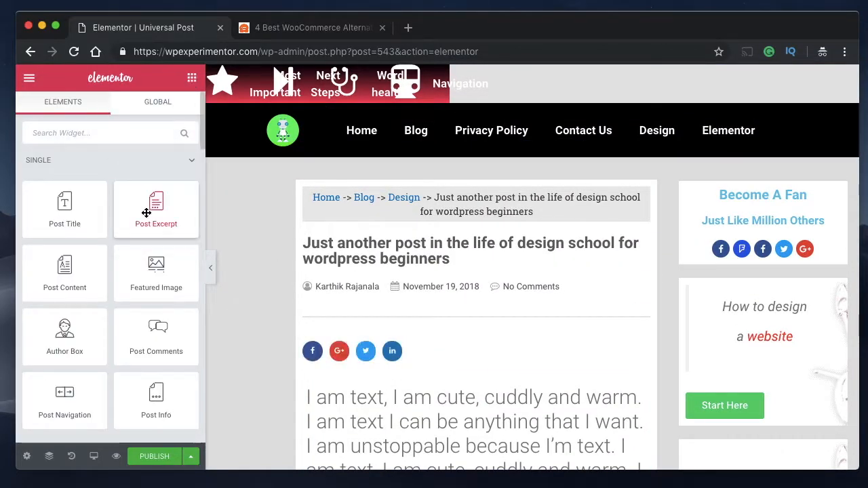
{"action": "left_click_drag", "start_coordinate": [147, 212], "coordinate": [317, 383]}
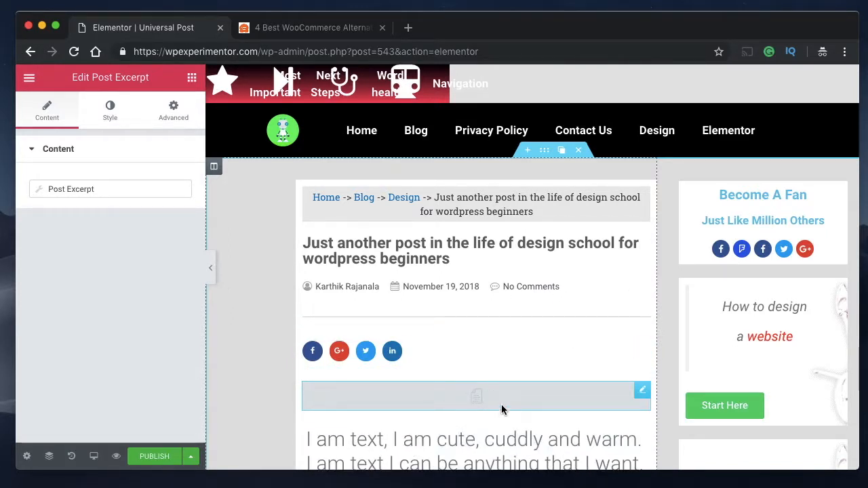
- Set the Post Excerpt widget's padding to 5 px on all sides
{"action": "scroll", "coordinate": [458, 413], "scroll_direction": "down", "scroll_amount": 3}
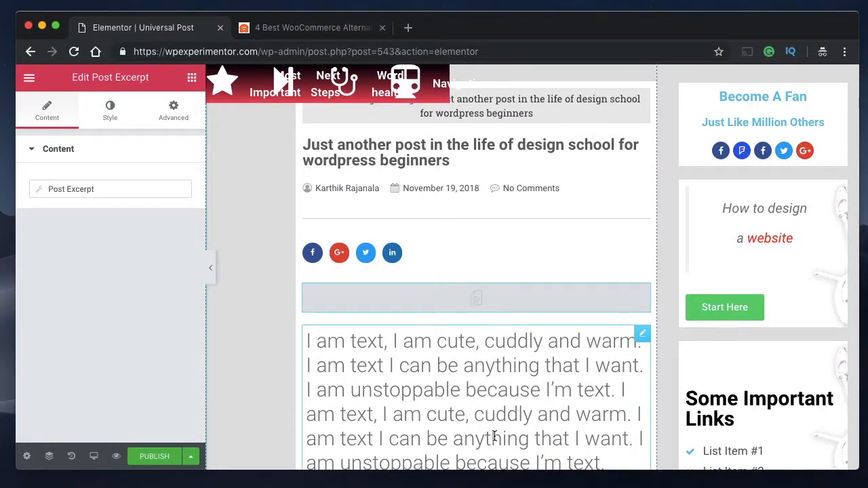
{"action": "scroll", "coordinate": [493, 436], "scroll_direction": "down", "scroll_amount": 15}
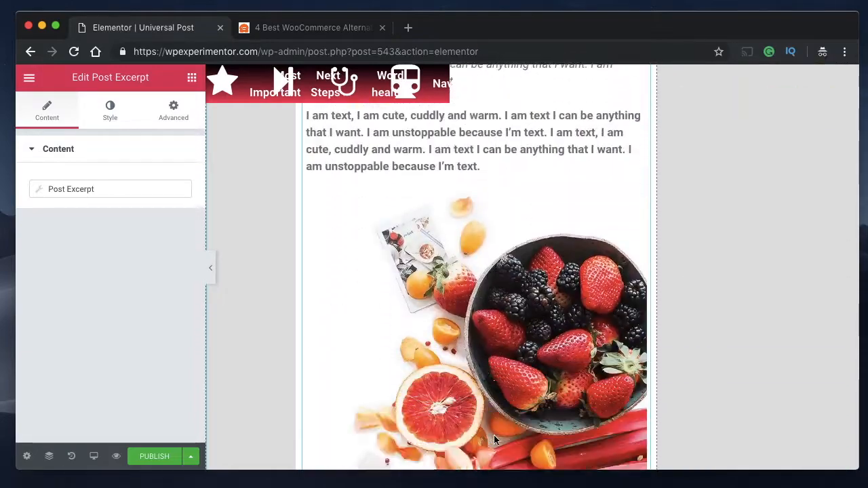
{"action": "scroll", "coordinate": [494, 436], "scroll_direction": "down", "scroll_amount": 12}
{"action": "scroll", "coordinate": [493, 436], "scroll_direction": "up", "scroll_amount": 19}
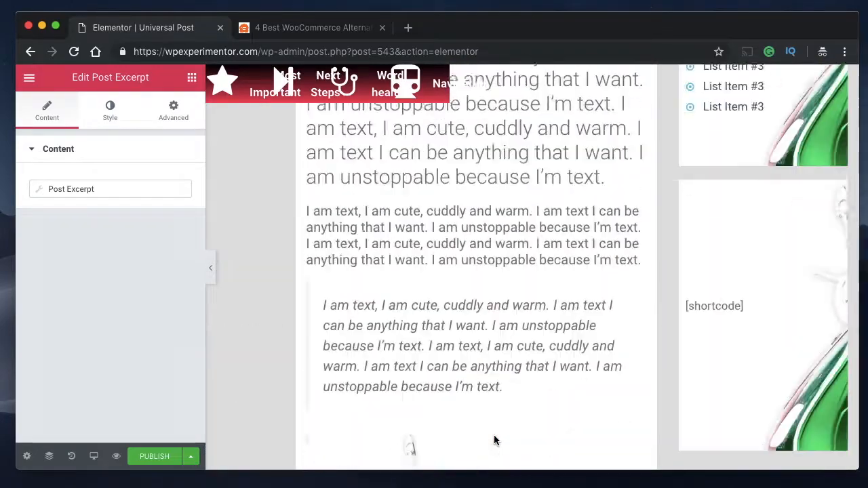
{"action": "scroll", "coordinate": [494, 441], "scroll_direction": "up", "scroll_amount": 12}
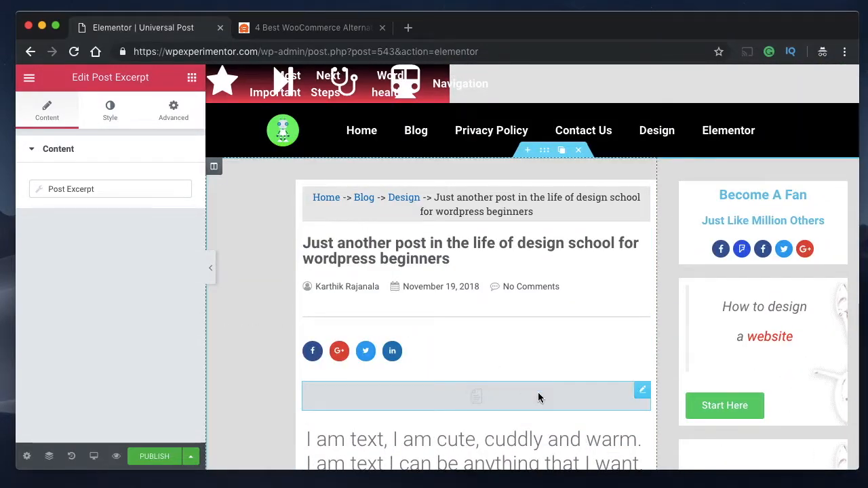
{"action": "left_click", "coordinate": [174, 108]}
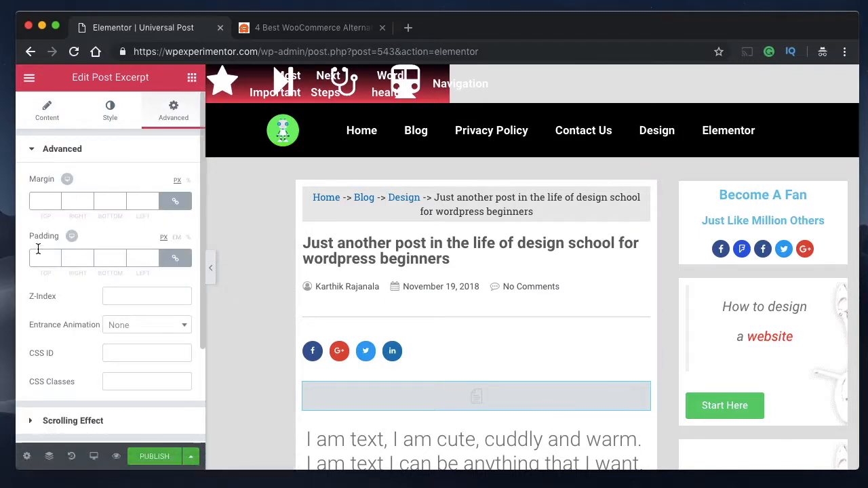
{"action": "left_click", "coordinate": [39, 253]}
{"action": "type", "text": "5"}
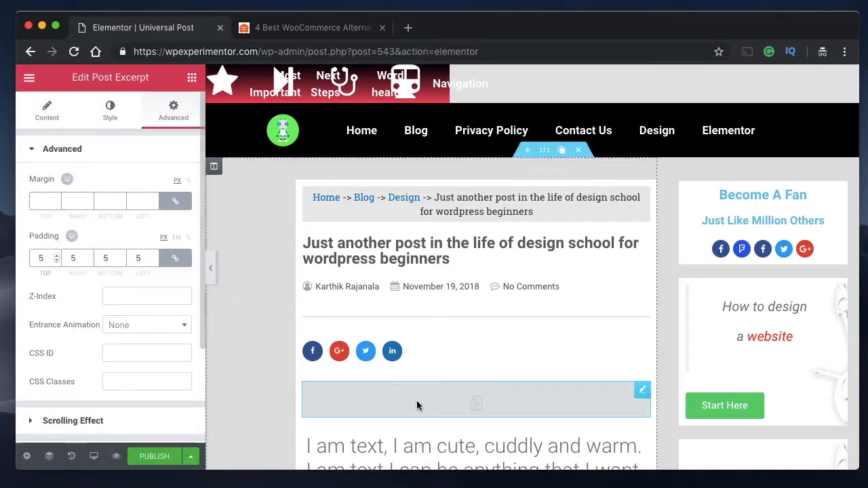
- Examine the full length of the post content column against the sidebar column, down to the section's end
{"action": "scroll", "coordinate": [419, 406], "scroll_direction": "down", "scroll_amount": 9}
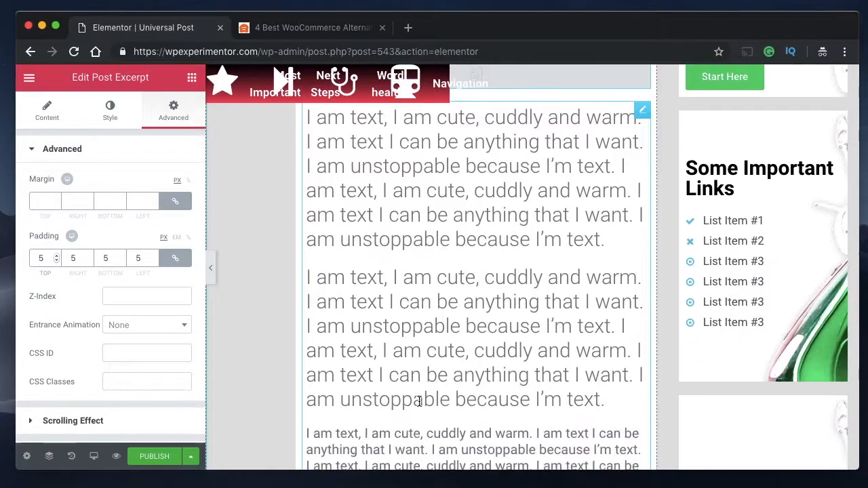
{"action": "scroll", "coordinate": [419, 401], "scroll_direction": "down", "scroll_amount": 10}
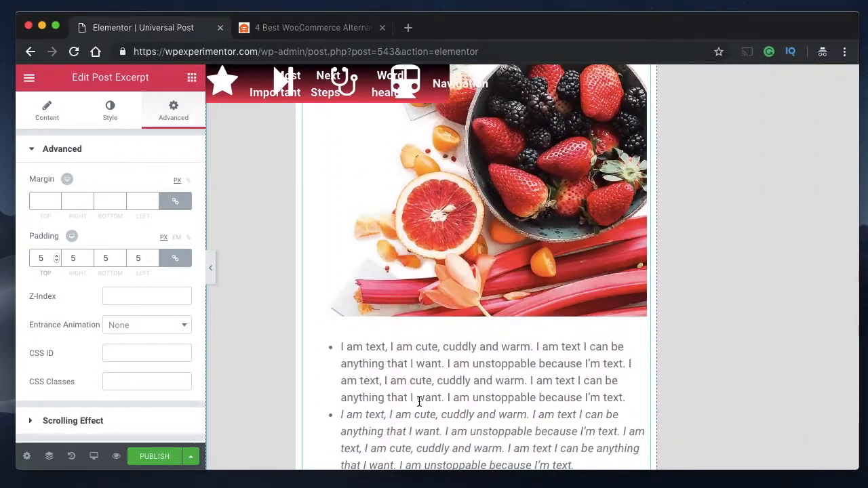
{"action": "scroll", "coordinate": [418, 401], "scroll_direction": "down", "scroll_amount": 5}
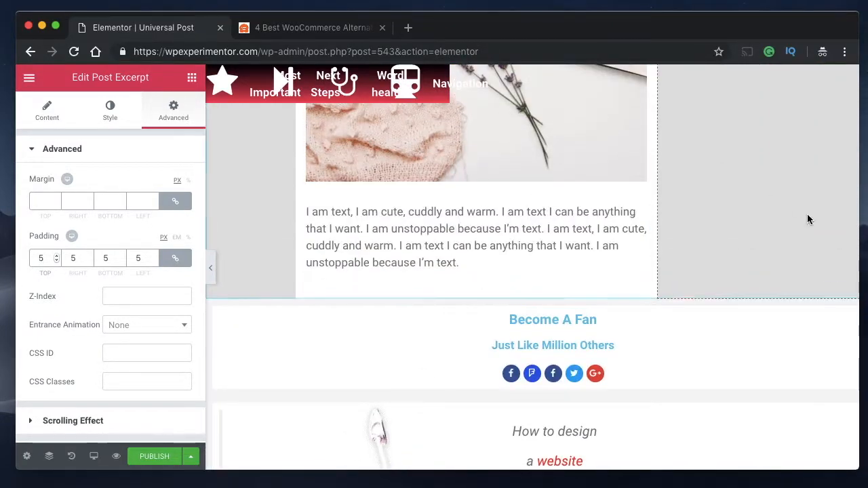
{"action": "scroll", "coordinate": [561, 191], "scroll_direction": "up", "scroll_amount": 20}
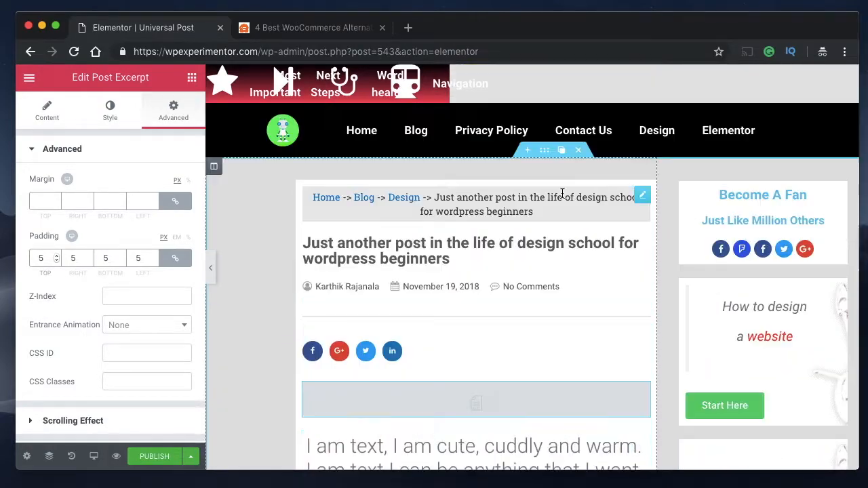
{"action": "scroll", "coordinate": [562, 194], "scroll_direction": "down", "scroll_amount": 4}
{"action": "scroll", "coordinate": [562, 194], "scroll_direction": "down", "scroll_amount": 10}
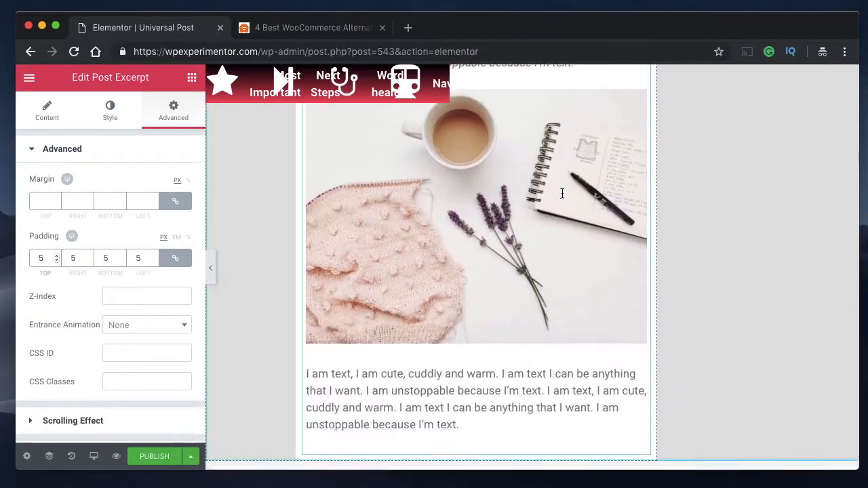
{"action": "scroll", "coordinate": [561, 198], "scroll_direction": "down", "scroll_amount": 2}
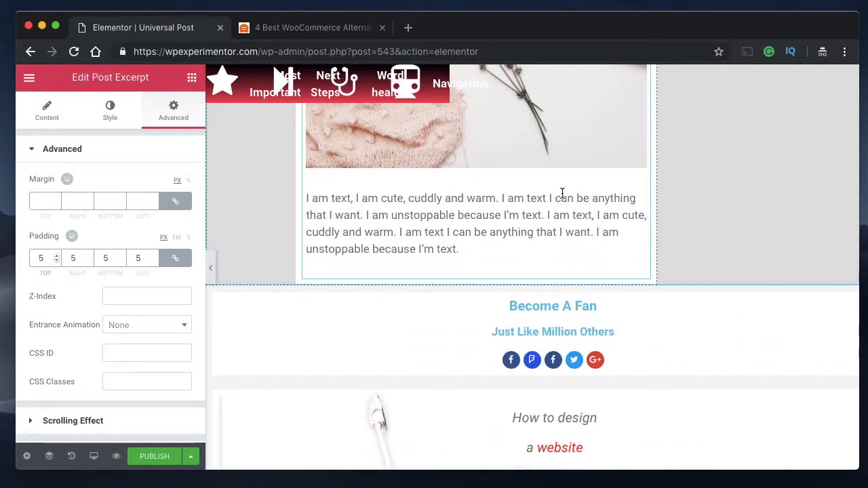
{"action": "scroll", "coordinate": [562, 194], "scroll_direction": "up", "scroll_amount": 10}
{"action": "scroll", "coordinate": [561, 197], "scroll_direction": "down", "scroll_amount": 8}
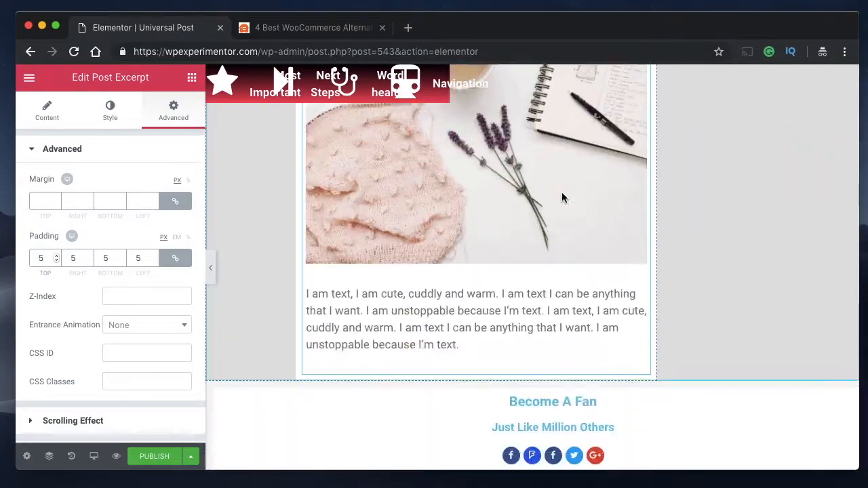
{"action": "scroll", "coordinate": [561, 194], "scroll_direction": "up", "scroll_amount": 15}
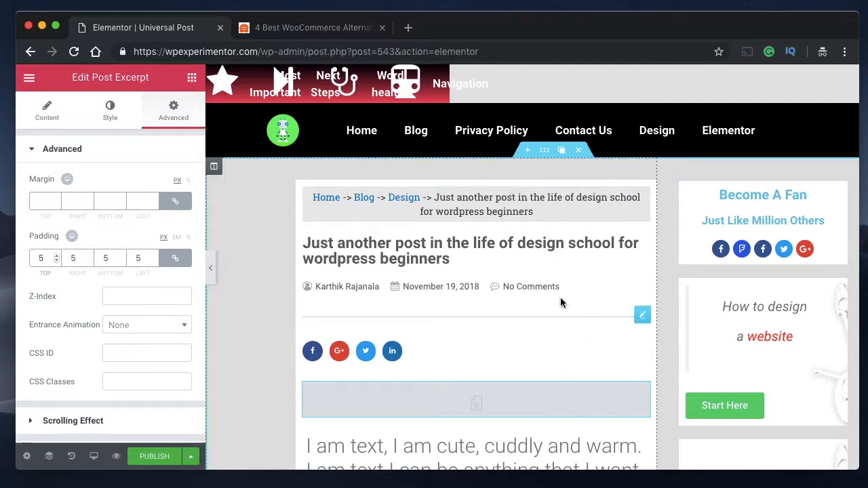
- Unlink the section's margin values, set 0 px top and 3 px bottom, and preview the gap below the section
{"action": "mouse_move", "coordinate": [224, 170]}
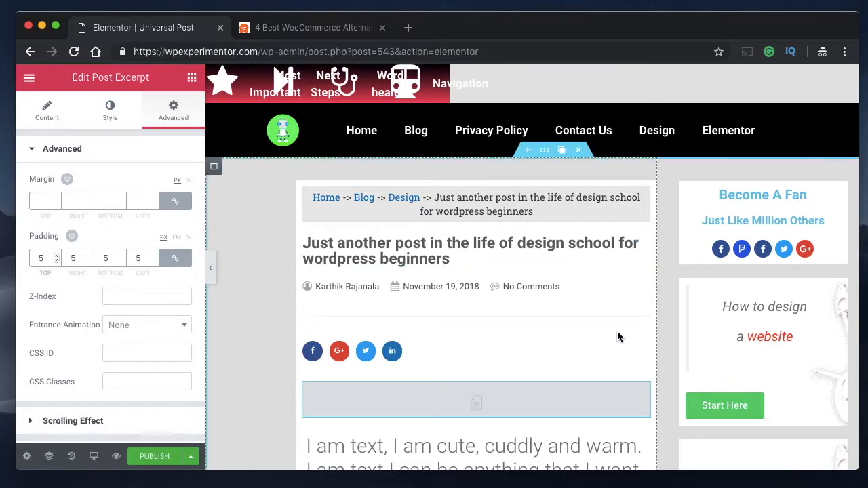
{"action": "left_click", "coordinate": [545, 155]}
{"action": "scroll", "coordinate": [599, 329], "scroll_direction": "down", "scroll_amount": 7}
{"action": "scroll", "coordinate": [598, 325], "scroll_direction": "down", "scroll_amount": 10}
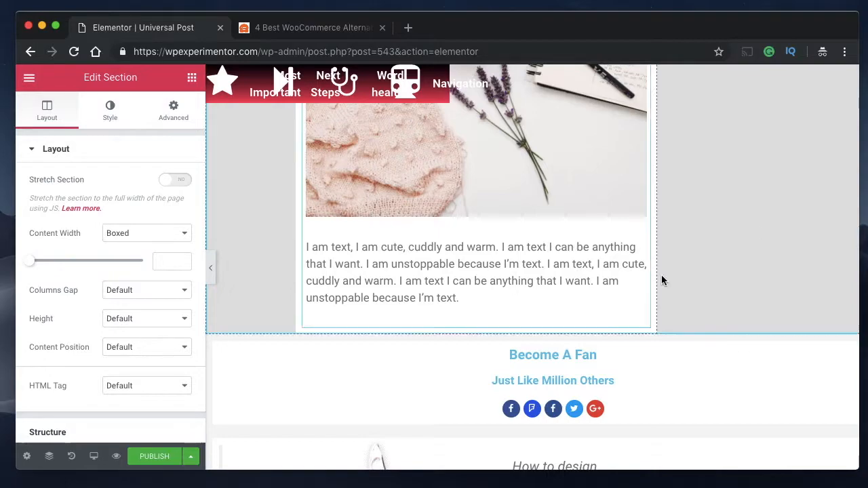
{"action": "scroll", "coordinate": [519, 231], "scroll_direction": "up", "scroll_amount": 5}
{"action": "scroll", "coordinate": [522, 249], "scroll_direction": "up", "scroll_amount": 10}
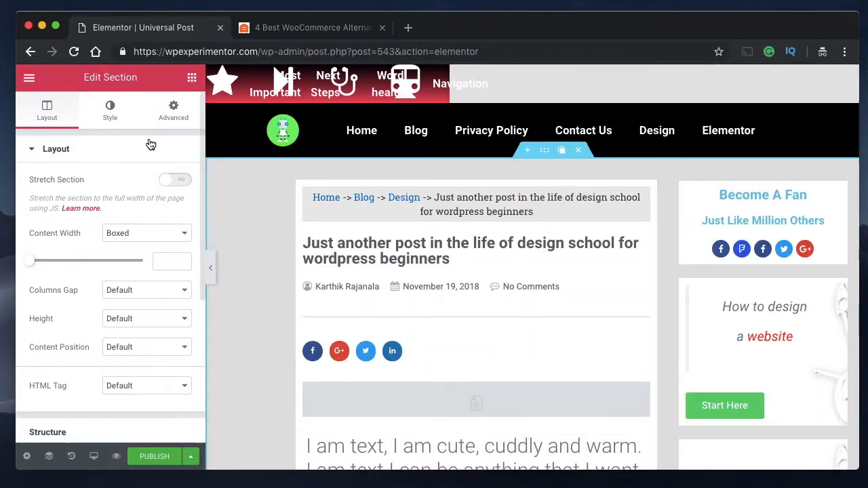
{"action": "left_click", "coordinate": [174, 110]}
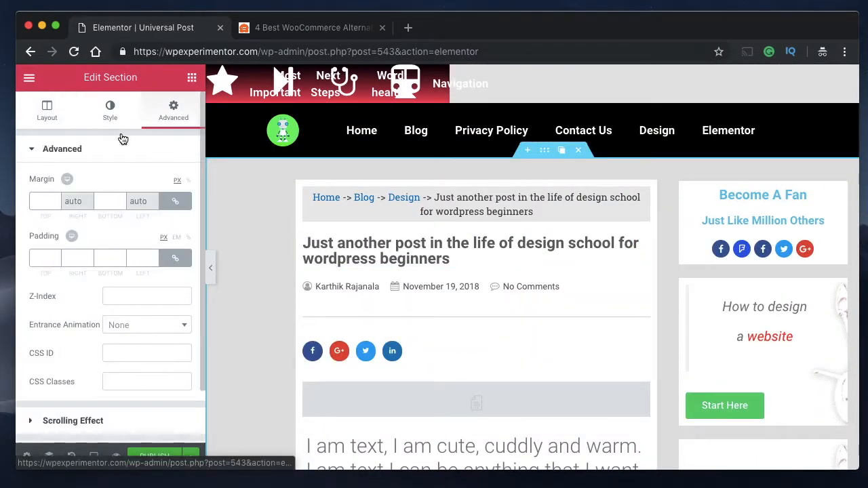
{"action": "left_click", "coordinate": [175, 200]}
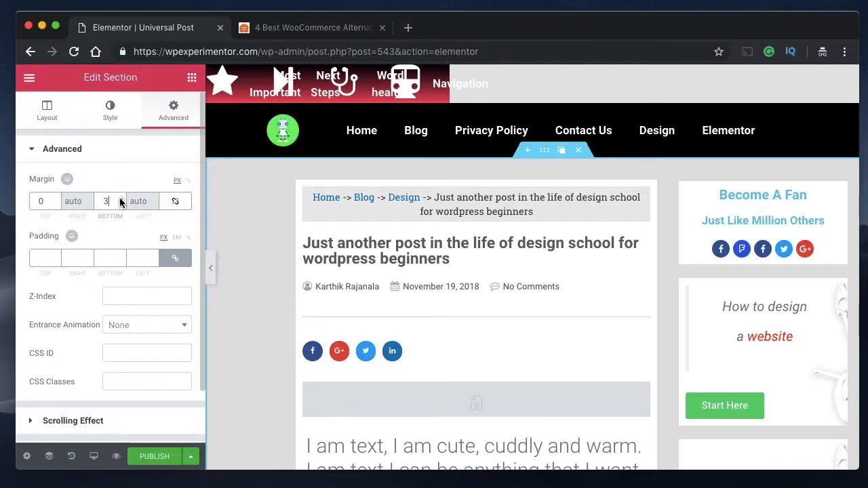
{"action": "left_click", "coordinate": [120, 197]}
{"action": "type", "text": "3"}
{"action": "scroll", "coordinate": [544, 393], "scroll_direction": "down", "scroll_amount": 20}
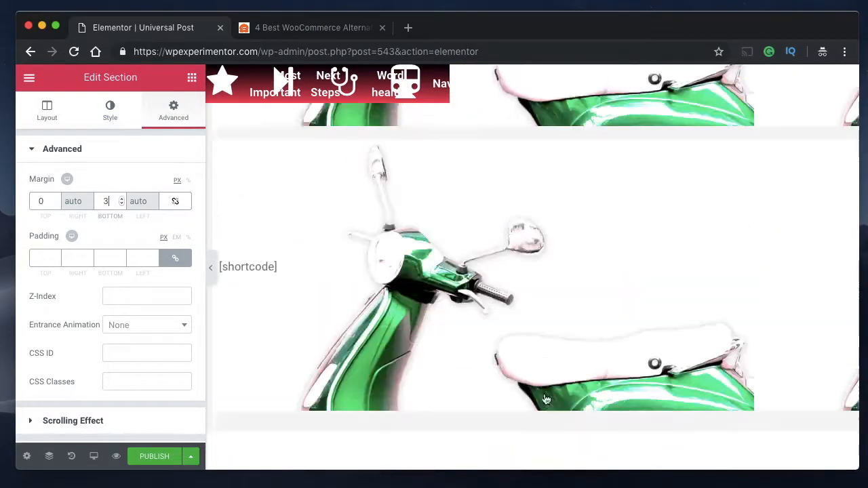
{"action": "scroll", "coordinate": [546, 399], "scroll_direction": "up", "scroll_amount": 10}
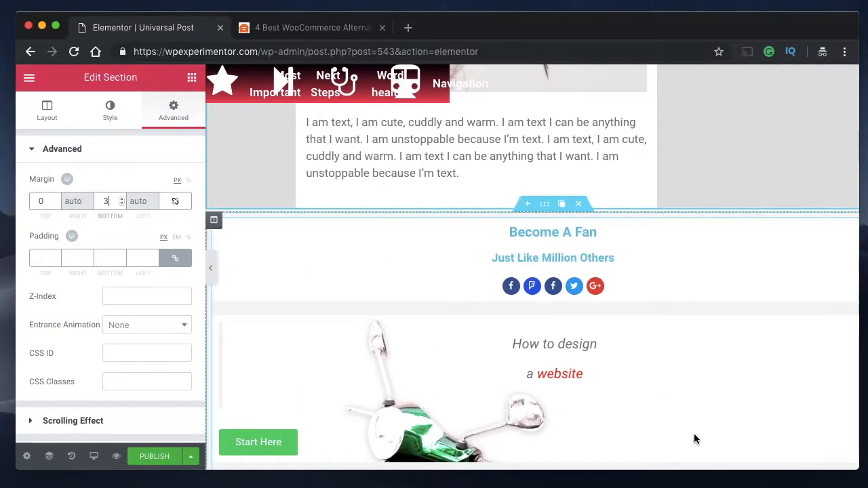
{"action": "left_click", "coordinate": [210, 268]}
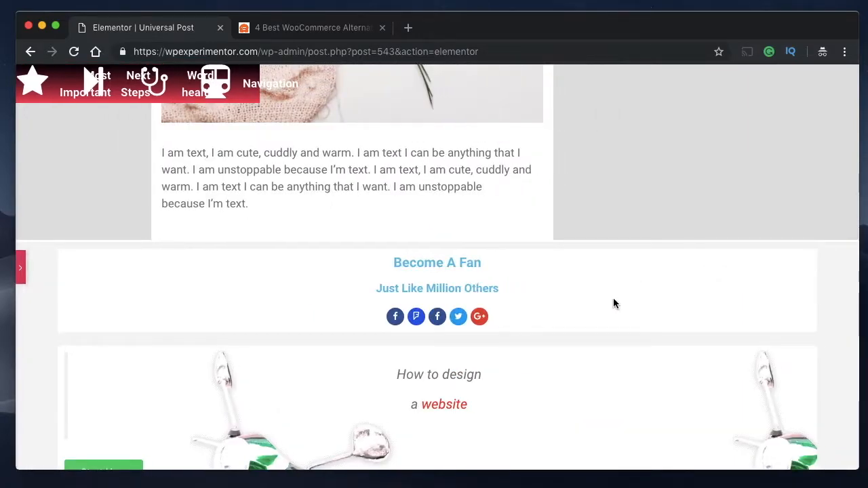
{"action": "left_click", "coordinate": [23, 280]}
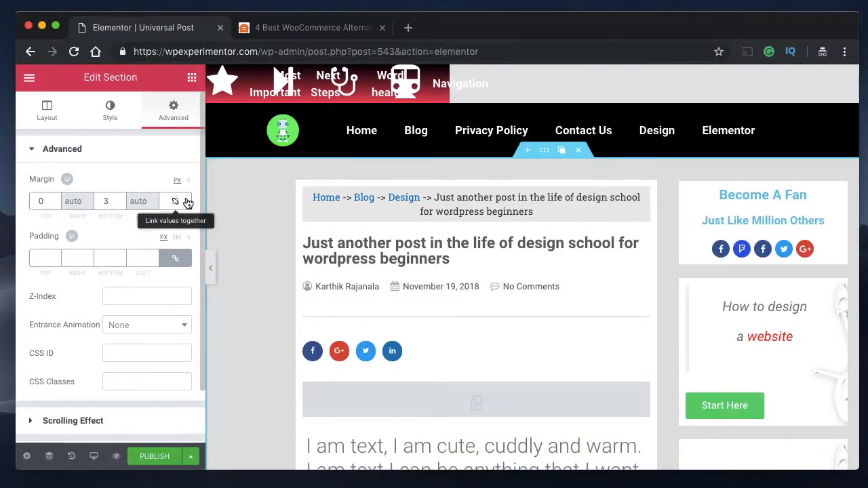
- Set the section's top and bottom margins to 0 px with the margin values linked together
{"action": "left_click", "coordinate": [175, 202]}
{"action": "scroll", "coordinate": [436, 277], "scroll_direction": "down", "scroll_amount": 10}
{"action": "scroll", "coordinate": [436, 277], "scroll_direction": "down", "scroll_amount": 20}
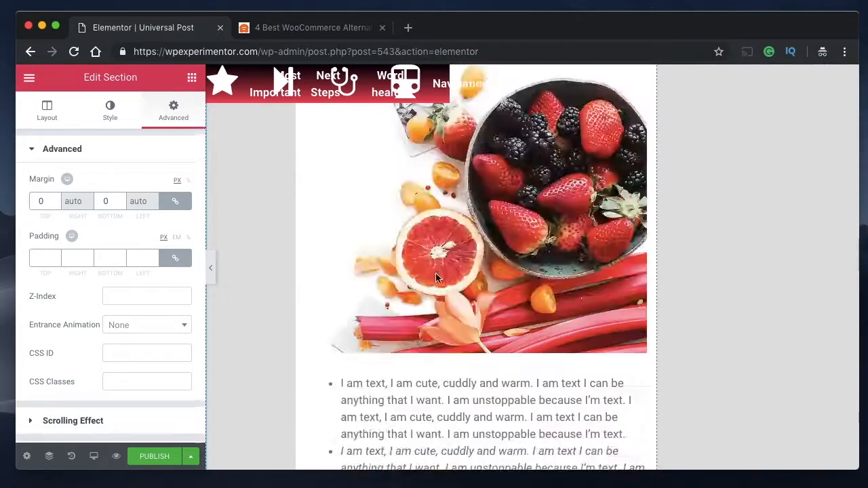
{"action": "scroll", "coordinate": [436, 278], "scroll_direction": "up", "scroll_amount": 20}
{"action": "scroll", "coordinate": [785, 231], "scroll_direction": "up", "scroll_amount": 5}
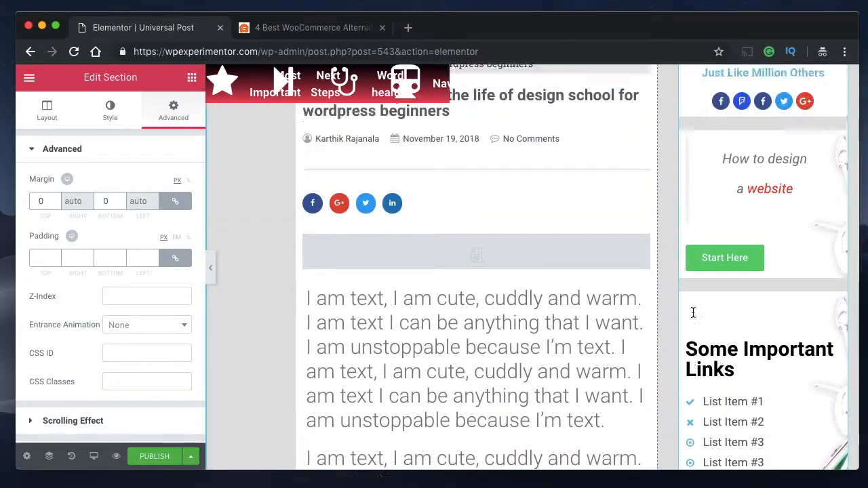
{"action": "scroll", "coordinate": [729, 314], "scroll_direction": "down", "scroll_amount": 15}
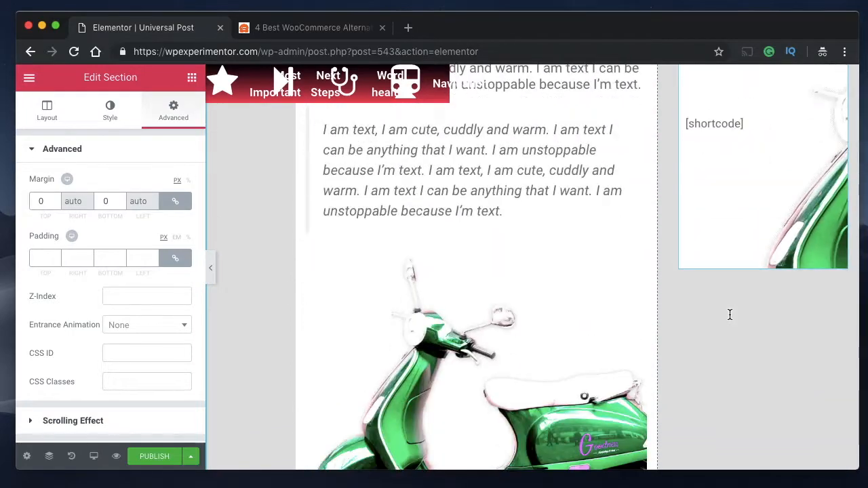
{"action": "scroll", "coordinate": [499, 304], "scroll_direction": "down", "scroll_amount": 7}
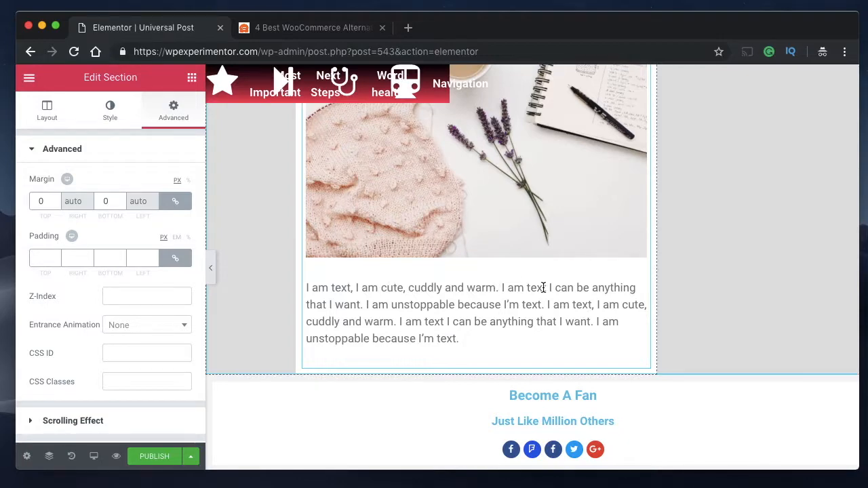
{"action": "scroll", "coordinate": [467, 355], "scroll_direction": "right", "scroll_amount": 1}
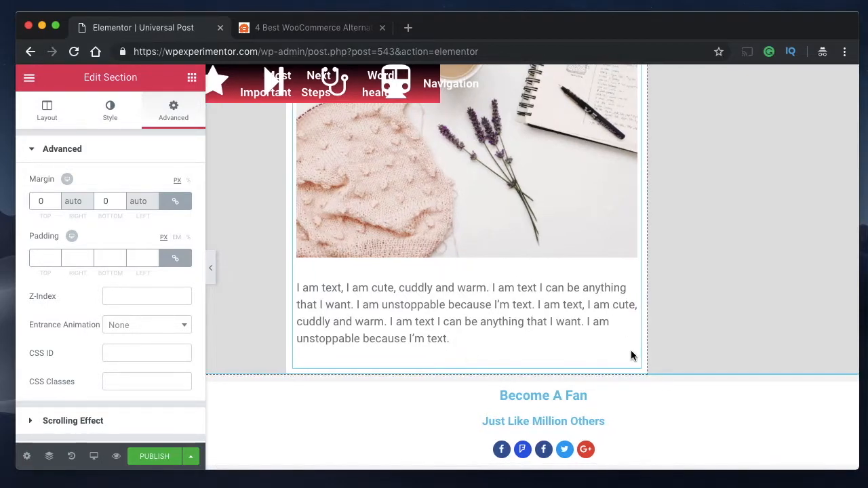
{"action": "scroll", "coordinate": [513, 364], "scroll_direction": "up", "scroll_amount": 8}
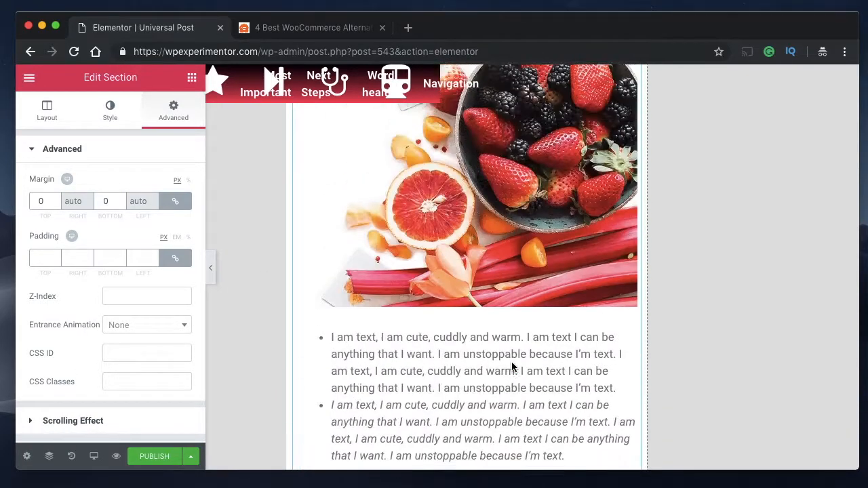
{"action": "scroll", "coordinate": [513, 364], "scroll_direction": "up", "scroll_amount": 10}
{"action": "scroll", "coordinate": [511, 364], "scroll_direction": "down", "scroll_amount": 2}
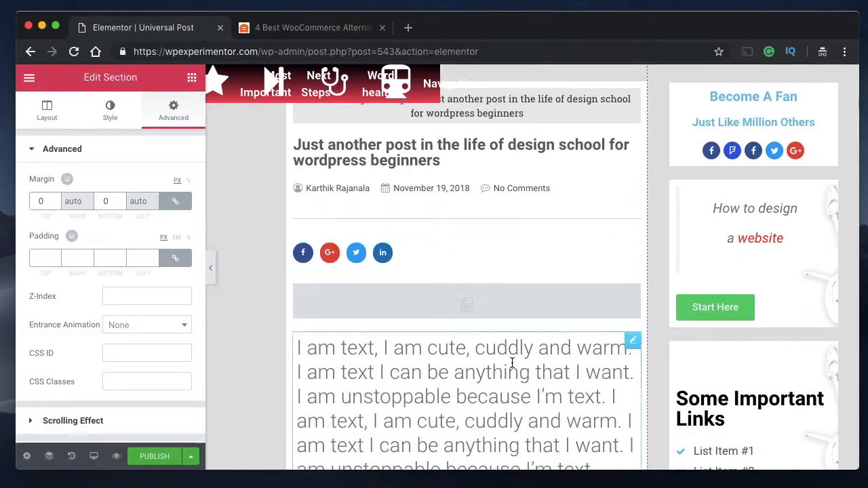
- Examine the end of the WPBeginner article to see which elements follow the post content
{"action": "left_click", "coordinate": [517, 315]}
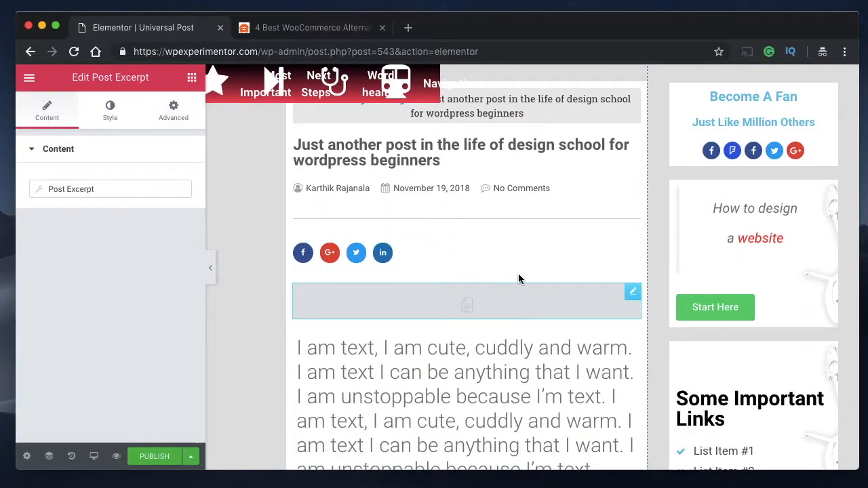
{"action": "left_click", "coordinate": [317, 25]}
{"action": "scroll", "coordinate": [292, 266], "scroll_direction": "down", "scroll_amount": 5}
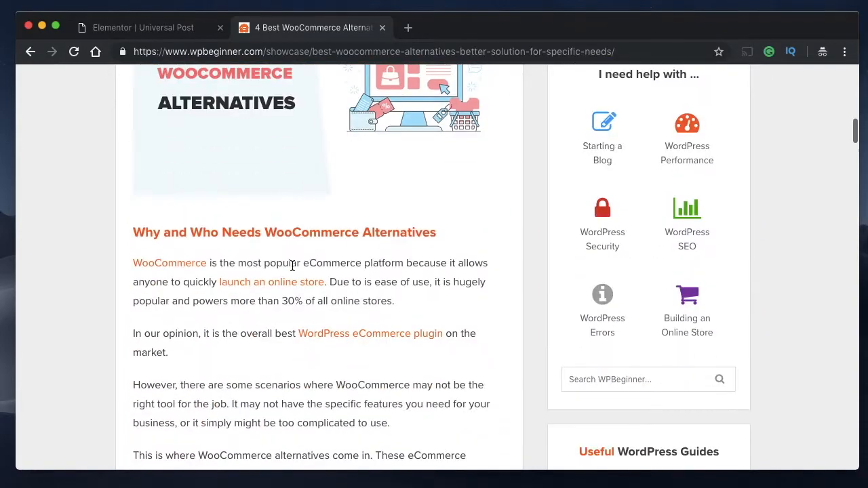
{"action": "scroll", "coordinate": [224, 285], "scroll_direction": "down", "scroll_amount": 20}
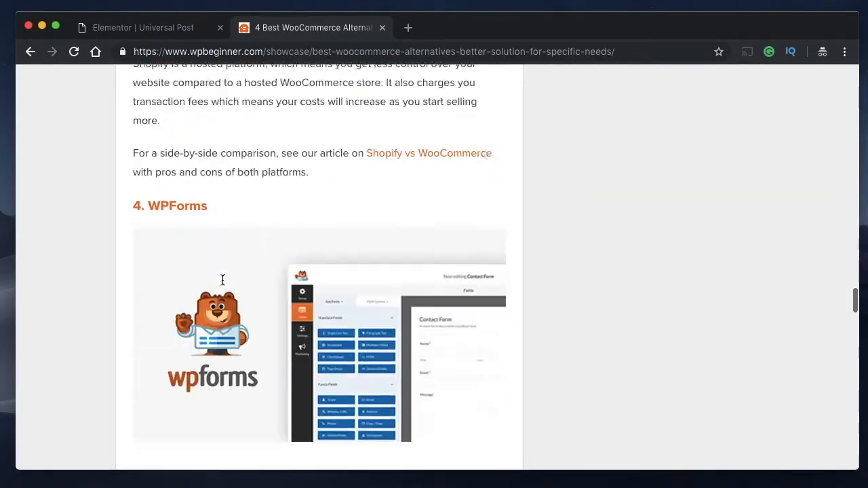
{"action": "scroll", "coordinate": [224, 285], "scroll_direction": "down", "scroll_amount": 9}
{"action": "scroll", "coordinate": [224, 284], "scroll_direction": "up", "scroll_amount": 6}
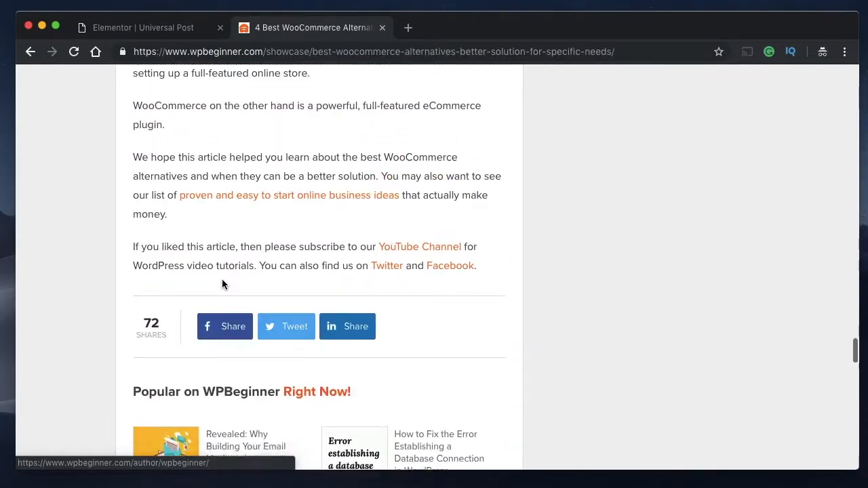
{"action": "scroll", "coordinate": [223, 285], "scroll_direction": "down", "scroll_amount": 2}
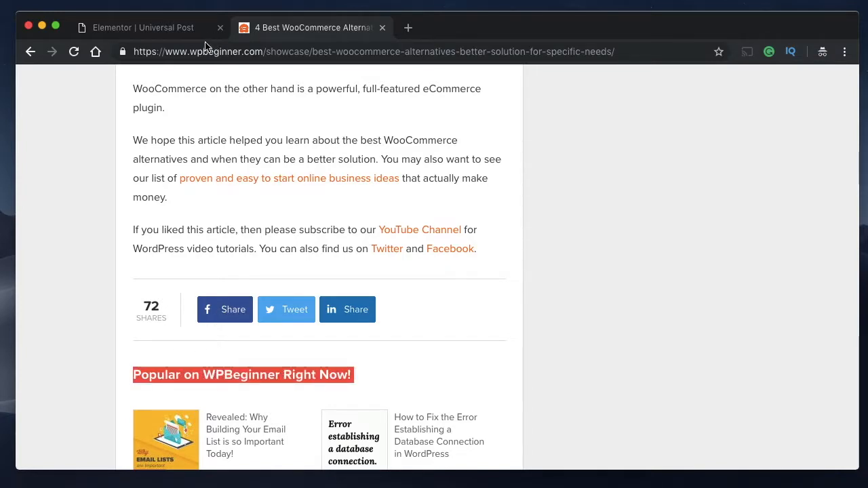
- Return to the Elementor template and add a Posts widget directly below the post content in the main column
{"action": "left_click", "coordinate": [174, 29]}
{"action": "scroll", "coordinate": [476, 291], "scroll_direction": "down", "scroll_amount": 10}
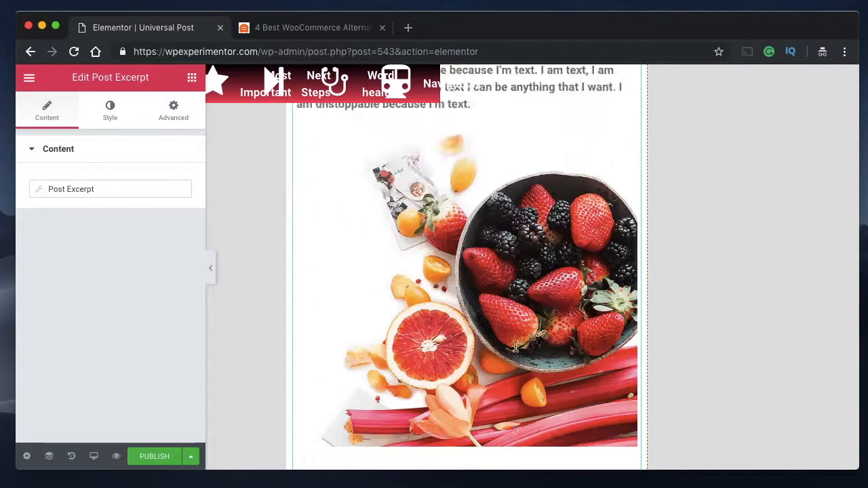
{"action": "left_click", "coordinate": [193, 78]}
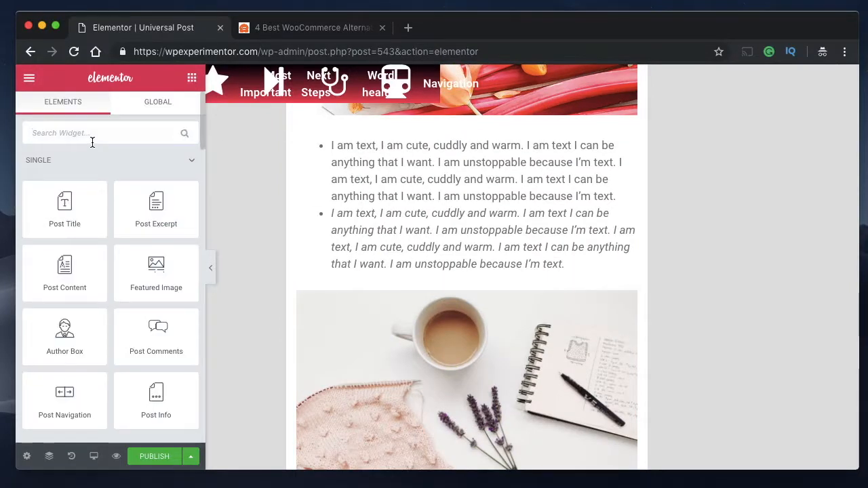
{"action": "left_click", "coordinate": [92, 139]}
{"action": "type", "text": "post"}
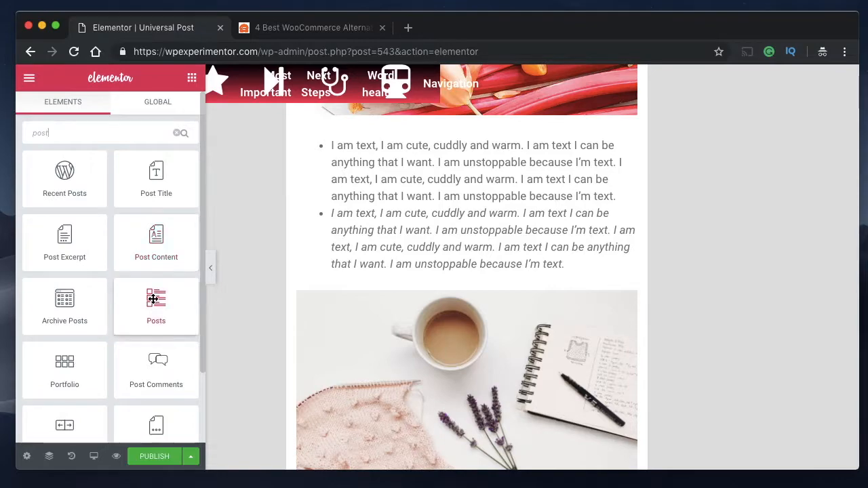
{"action": "scroll", "coordinate": [502, 300], "scroll_direction": "down", "scroll_amount": 15}
{"action": "scroll", "coordinate": [502, 300], "scroll_direction": "up", "scroll_amount": 10}
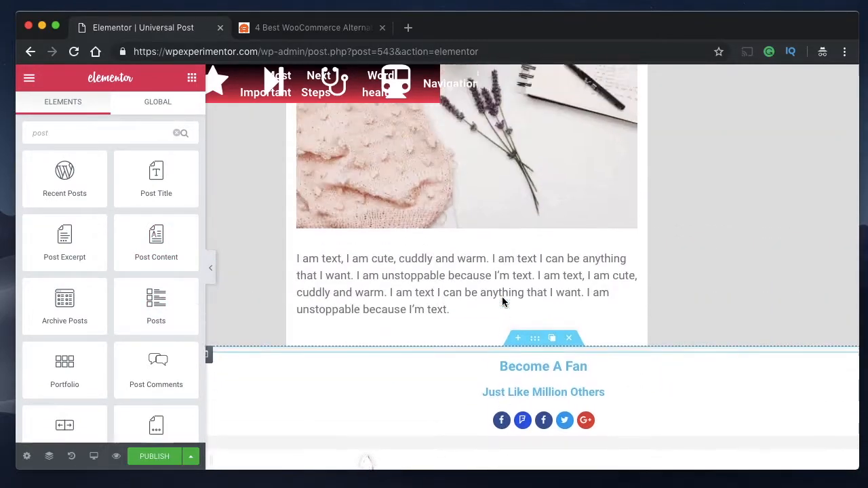
{"action": "scroll", "coordinate": [501, 302], "scroll_direction": "up", "scroll_amount": 1}
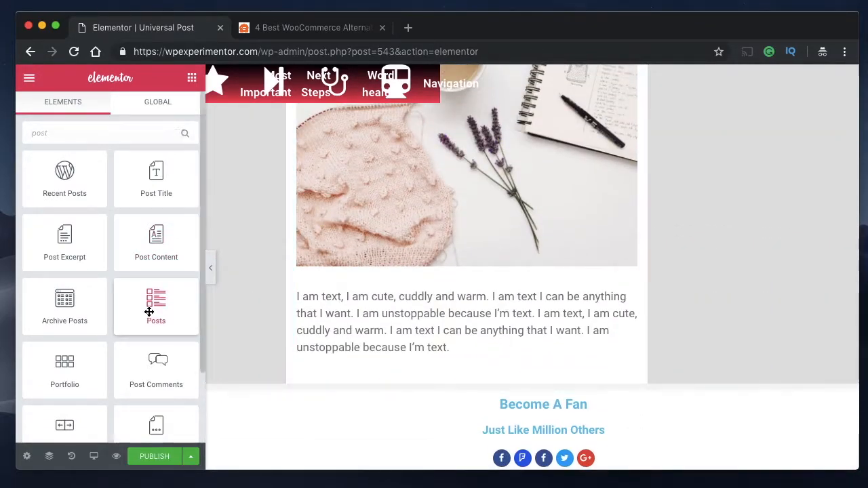
{"action": "left_click_drag", "start_coordinate": [149, 312], "coordinate": [376, 360]}
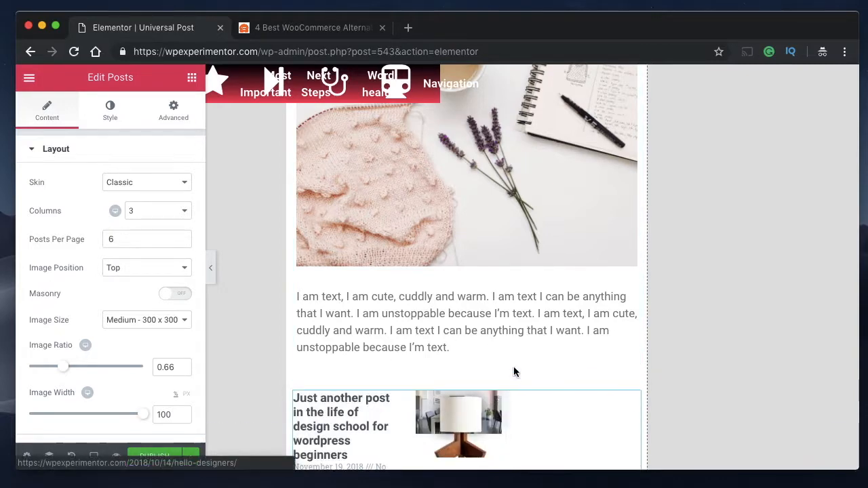
{"action": "scroll", "coordinate": [513, 366], "scroll_direction": "down", "scroll_amount": 3}
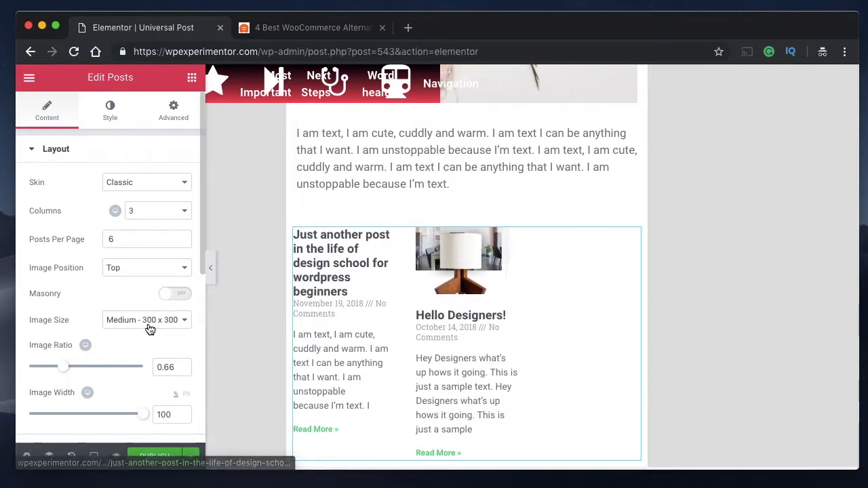
- Enable Avoid Duplicates in the Posts widget's query settings
{"action": "scroll", "coordinate": [141, 343], "scroll_direction": "down", "scroll_amount": 5}
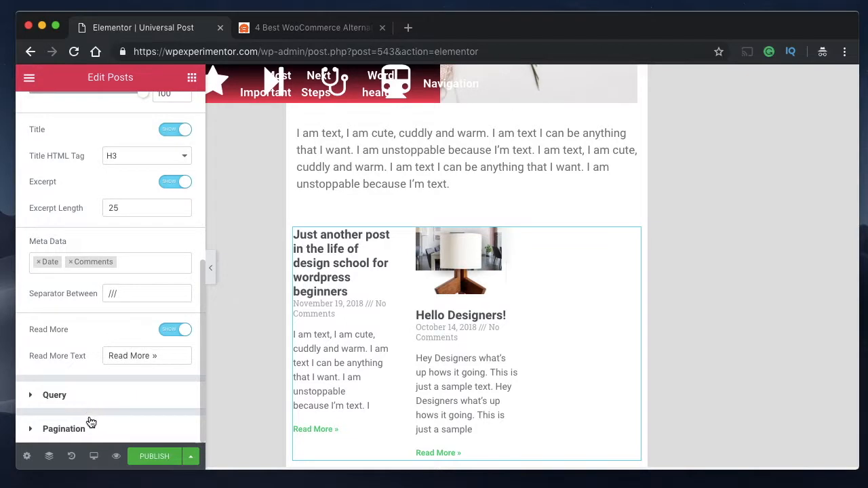
{"action": "left_click", "coordinate": [55, 395]}
{"action": "scroll", "coordinate": [102, 299], "scroll_direction": "down", "scroll_amount": 5}
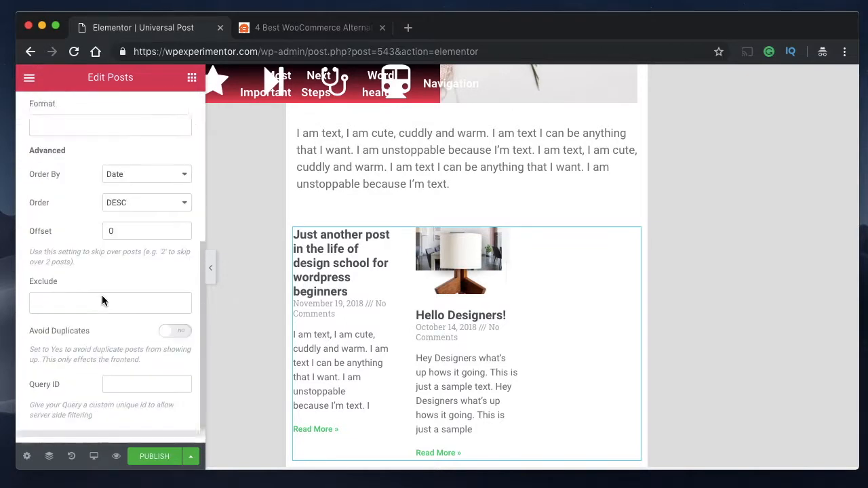
{"action": "left_click", "coordinate": [171, 311]}
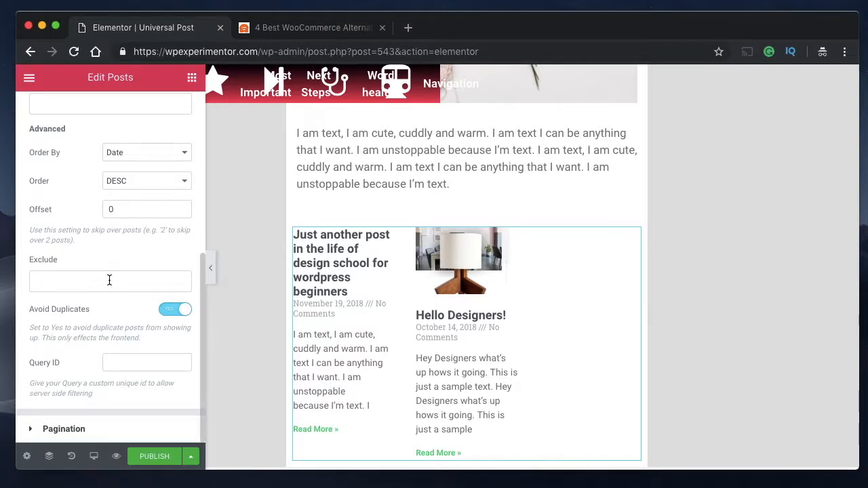
{"action": "triple_click", "coordinate": [80, 333]}
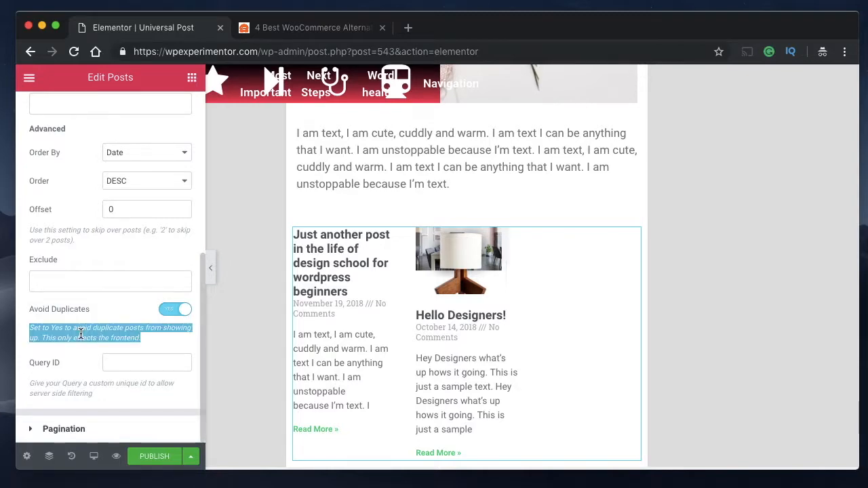
{"action": "left_click", "coordinate": [485, 258]}
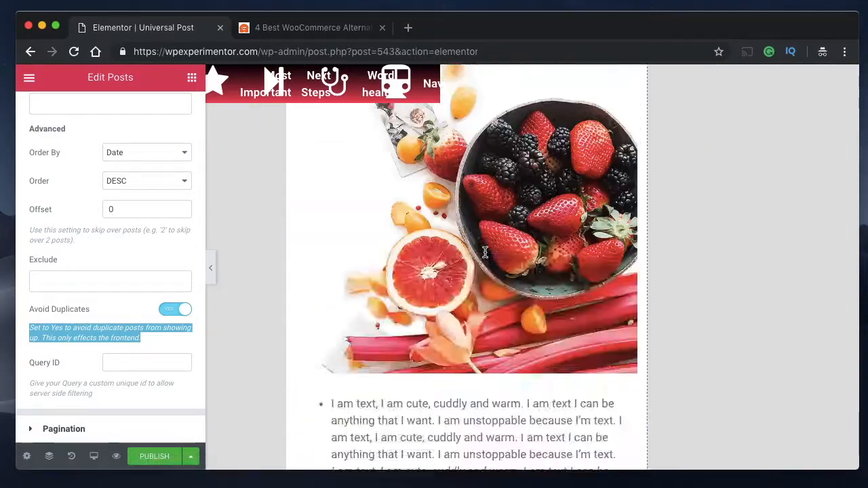
{"action": "scroll", "coordinate": [485, 251], "scroll_direction": "up", "scroll_amount": 15}
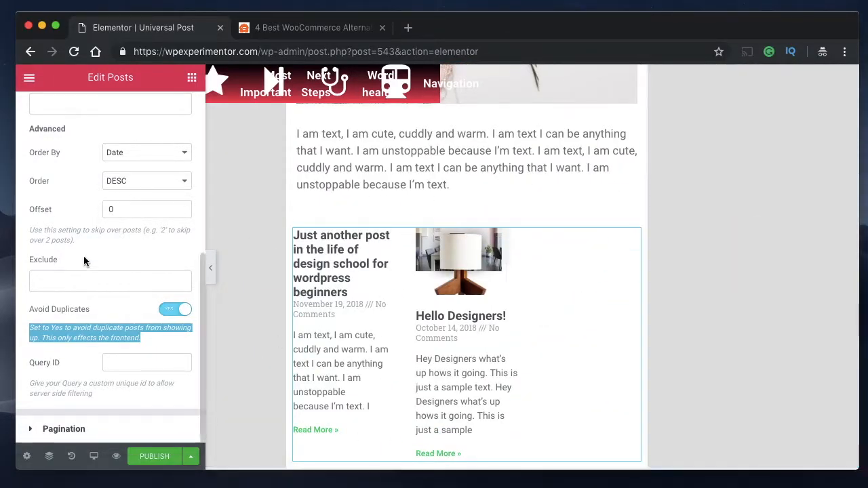
{"action": "scroll", "coordinate": [85, 271], "scroll_direction": "up", "scroll_amount": 5}
{"action": "left_click", "coordinate": [55, 183]}
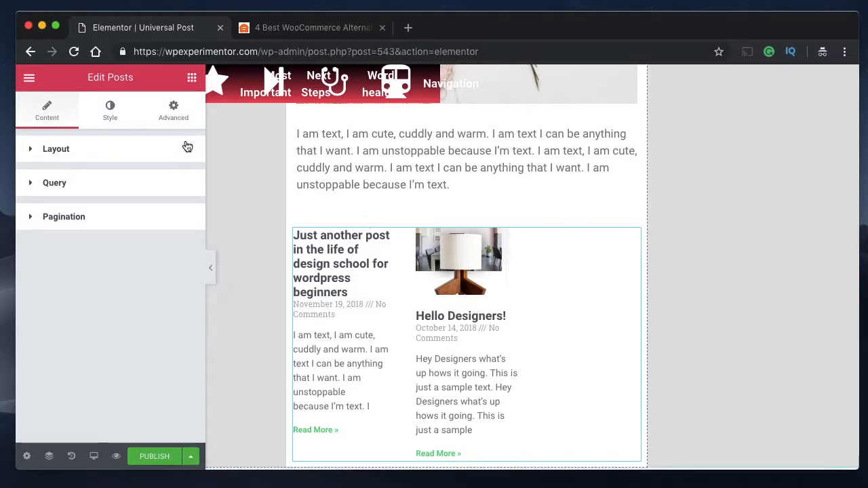
- Switch to the WPBeginner article and check which elements follow its list of related posts
{"action": "scroll", "coordinate": [443, 255], "scroll_direction": "up", "scroll_amount": 2}
{"action": "scroll", "coordinate": [442, 250], "scroll_direction": "down", "scroll_amount": 6}
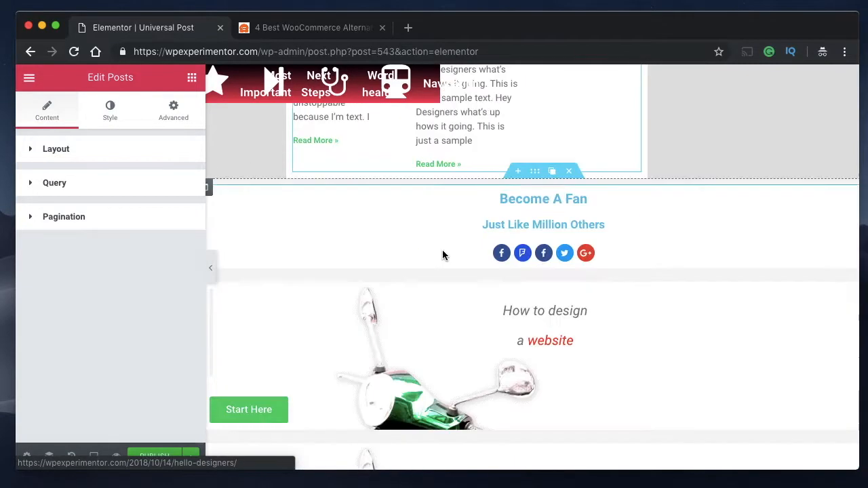
{"action": "scroll", "coordinate": [441, 233], "scroll_direction": "up", "scroll_amount": 2}
{"action": "left_click", "coordinate": [314, 25]}
{"action": "scroll", "coordinate": [356, 324], "scroll_direction": "down", "scroll_amount": 5}
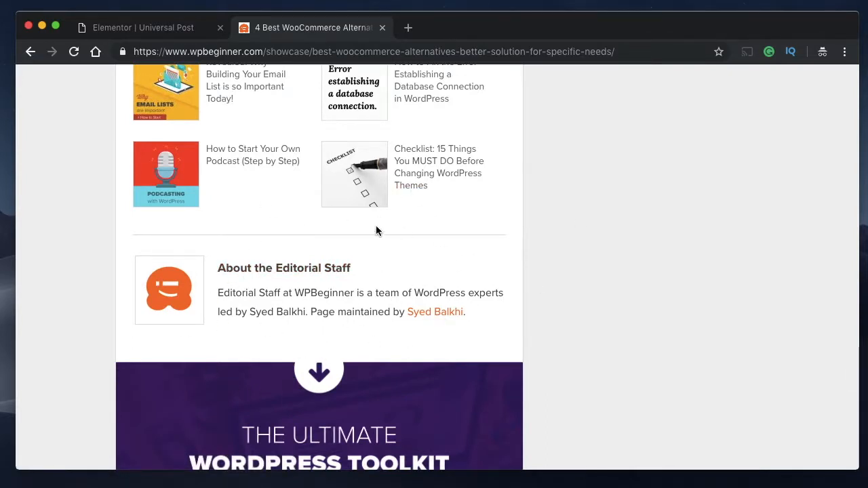
- Return to the Elementor template and add an Author Box widget between the post content and the Posts widget
{"action": "left_click", "coordinate": [151, 26]}
{"action": "scroll", "coordinate": [425, 280], "scroll_direction": "up", "scroll_amount": 5}
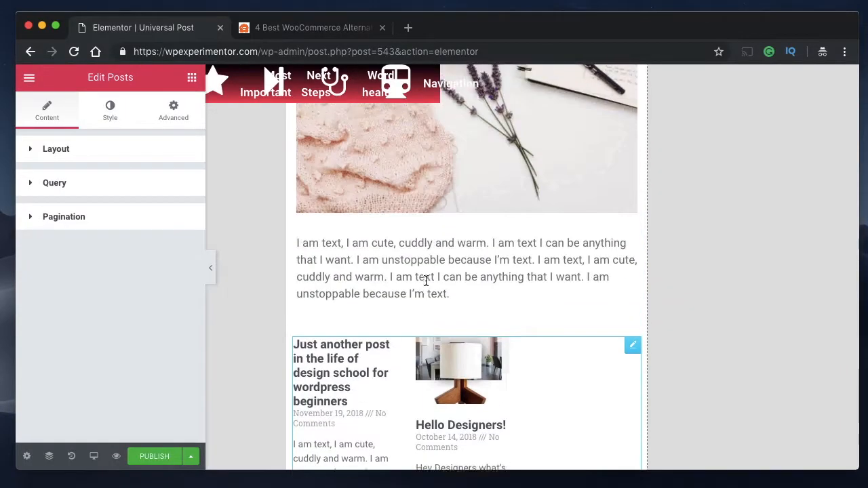
{"action": "left_click", "coordinate": [191, 78]}
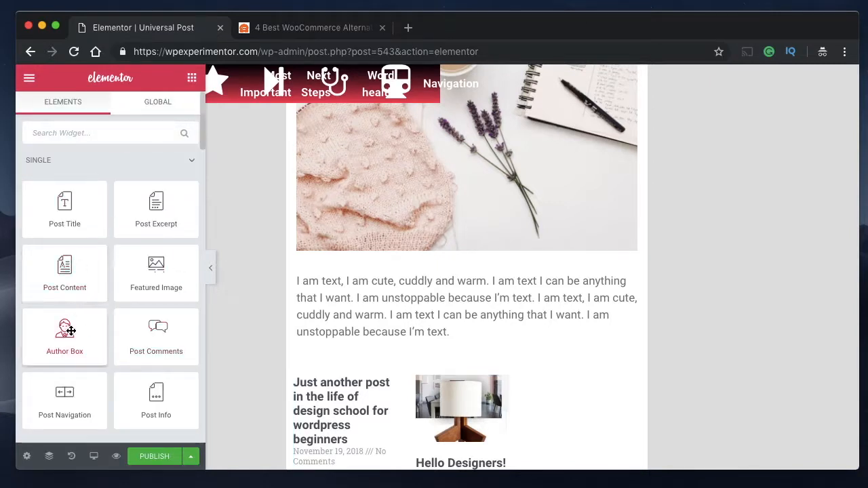
{"action": "left_click_drag", "start_coordinate": [71, 330], "coordinate": [356, 356]}
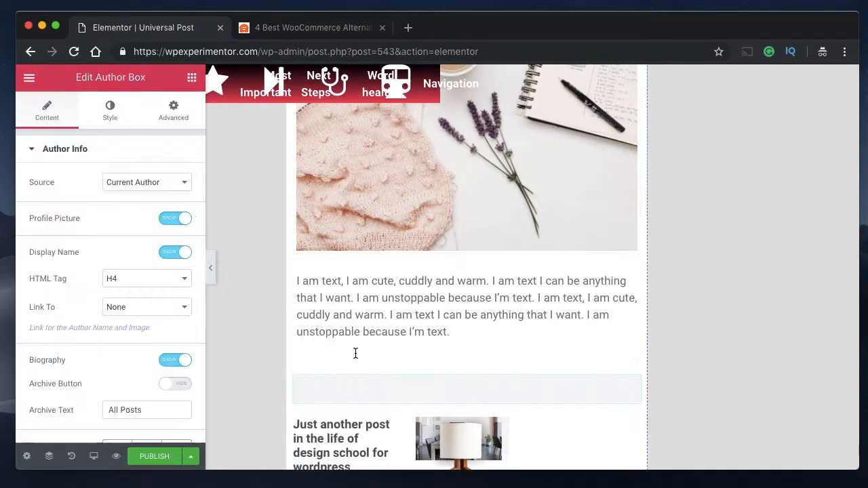
{"action": "left_click", "coordinate": [182, 117]}
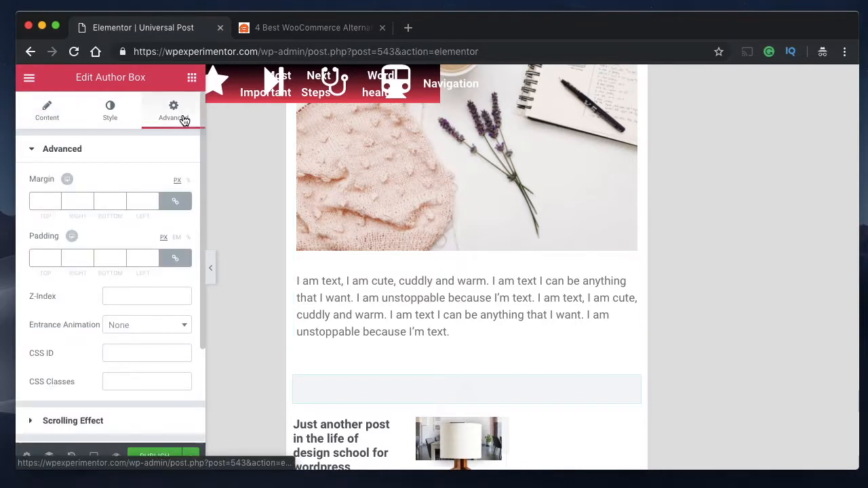
- Add a Divider widget between the post content and the author box
{"action": "left_click", "coordinate": [193, 81]}
{"action": "scroll", "coordinate": [113, 285], "scroll_direction": "down", "scroll_amount": 5}
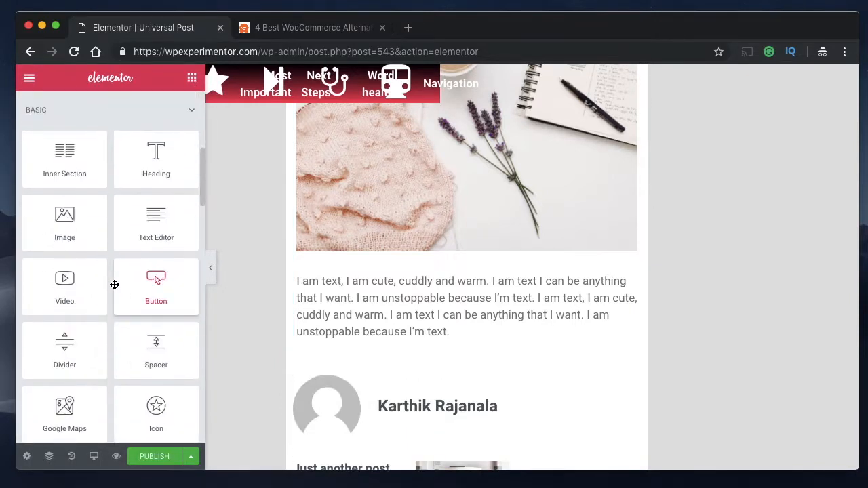
{"action": "left_click_drag", "start_coordinate": [64, 354], "coordinate": [368, 371]}
{"action": "scroll", "coordinate": [474, 348], "scroll_direction": "down", "scroll_amount": 1}
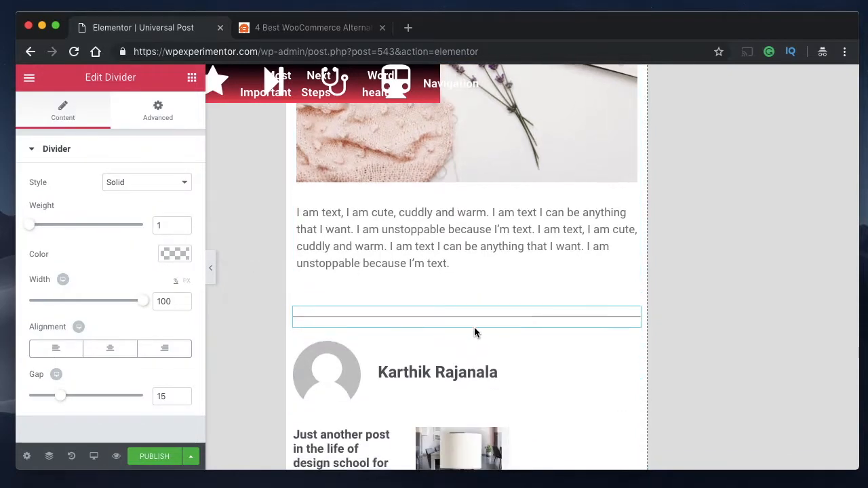
{"action": "scroll", "coordinate": [474, 331], "scroll_direction": "down", "scroll_amount": 3}
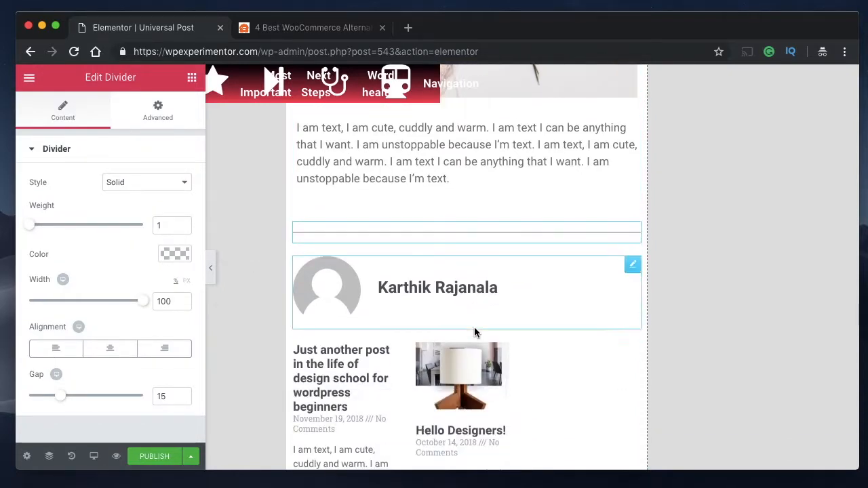
- Add a Divider widget between the author box and the Posts widget
{"action": "left_click", "coordinate": [191, 80]}
{"action": "scroll", "coordinate": [116, 277], "scroll_direction": "down", "scroll_amount": 5}
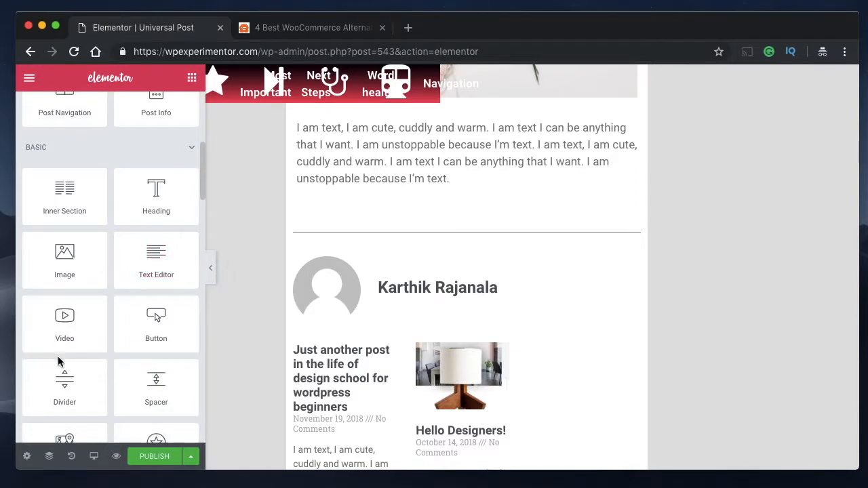
{"action": "left_click_drag", "start_coordinate": [63, 388], "coordinate": [364, 331]}
{"action": "scroll", "coordinate": [549, 298], "scroll_direction": "down", "scroll_amount": 3}
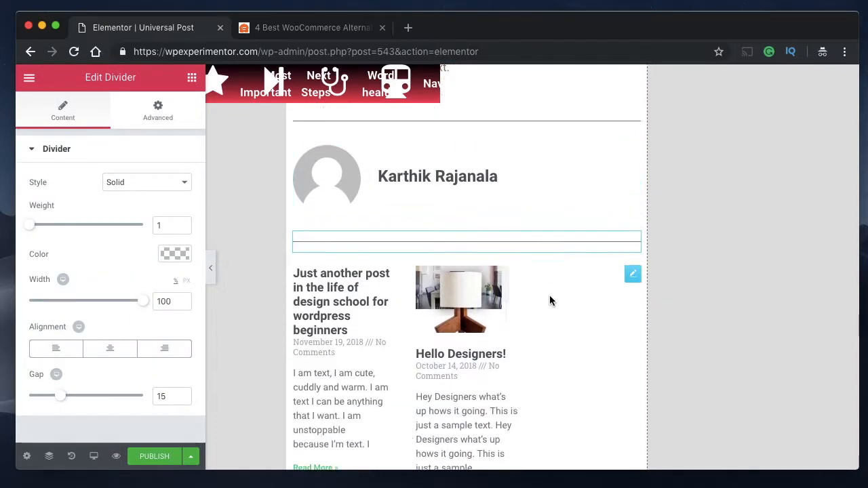
{"action": "scroll", "coordinate": [550, 298], "scroll_direction": "down", "scroll_amount": 1}
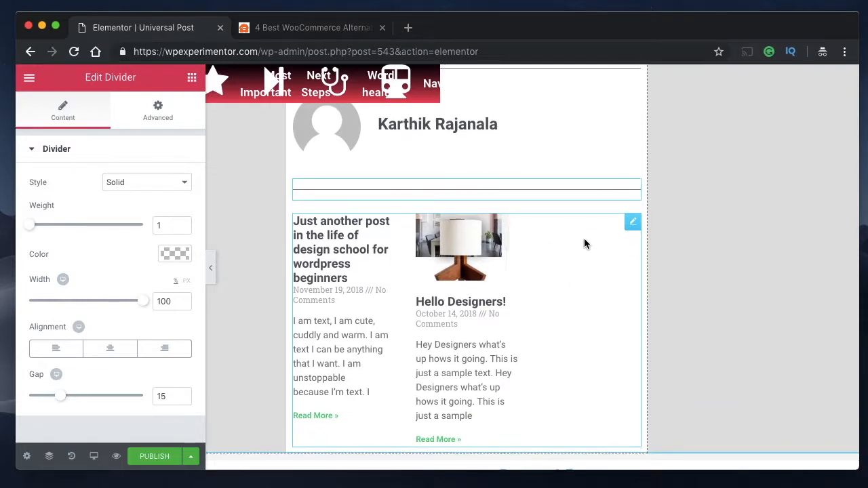
- Inspect the settings of the Posts and Post Title widgets and review the order of elements in the main column
{"action": "mouse_move", "coordinate": [629, 230]}
{"action": "left_mouse_down"}
{"action": "mouse_move", "coordinate": [627, 251]}
{"action": "mouse_move", "coordinate": [623, 218]}
{"action": "mouse_move", "coordinate": [594, 188]}
{"action": "mouse_move", "coordinate": [593, 45]}
{"action": "mouse_move", "coordinate": [531, 65]}
{"action": "mouse_move", "coordinate": [556, 146]}
{"action": "mouse_move", "coordinate": [604, 235]}
{"action": "left_mouse_up"}
{"action": "scroll", "coordinate": [604, 235], "scroll_direction": "up", "scroll_amount": 20}
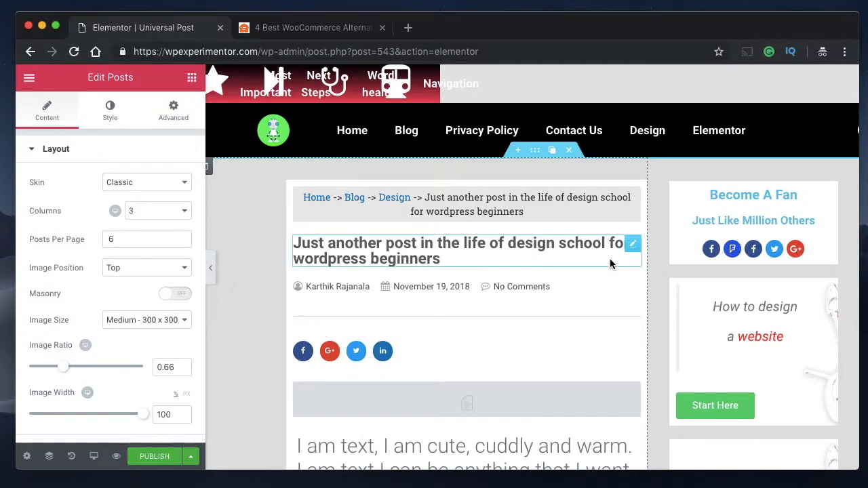
{"action": "mouse_move", "coordinate": [637, 244]}
{"action": "left_mouse_down"}
{"action": "mouse_move", "coordinate": [627, 301]}
{"action": "mouse_move", "coordinate": [627, 253]}
{"action": "left_mouse_up"}
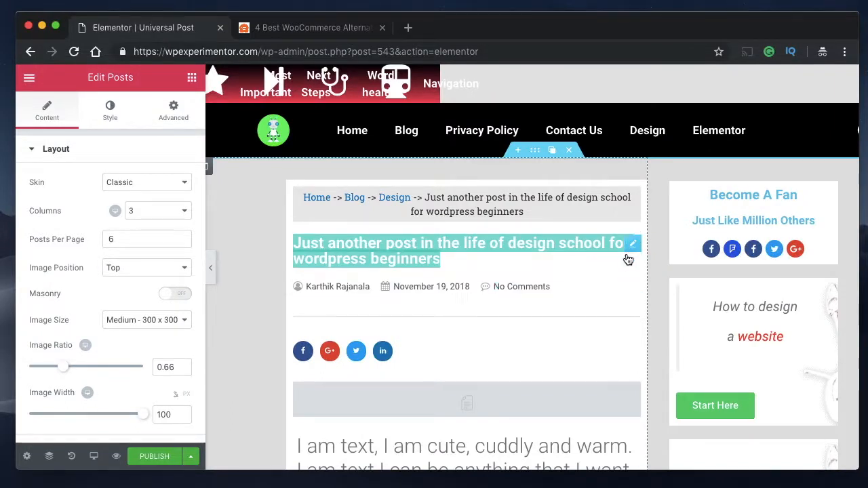
{"action": "left_click", "coordinate": [626, 251]}
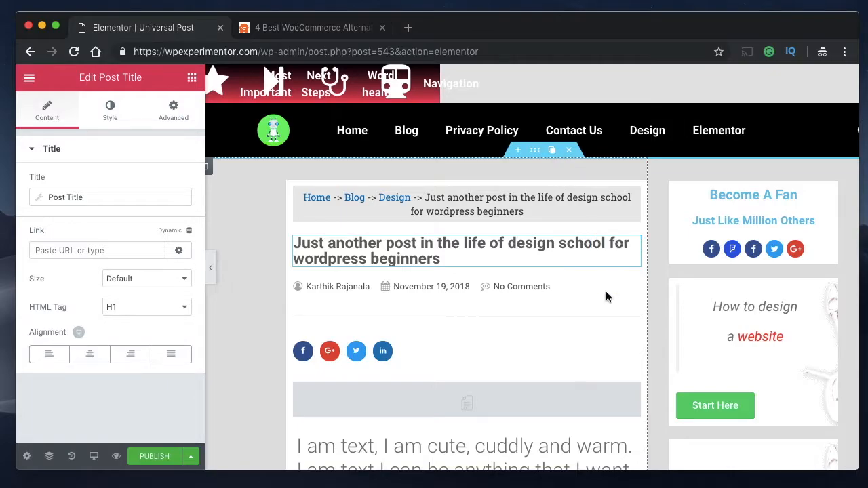
{"action": "scroll", "coordinate": [561, 361], "scroll_direction": "down", "scroll_amount": 20}
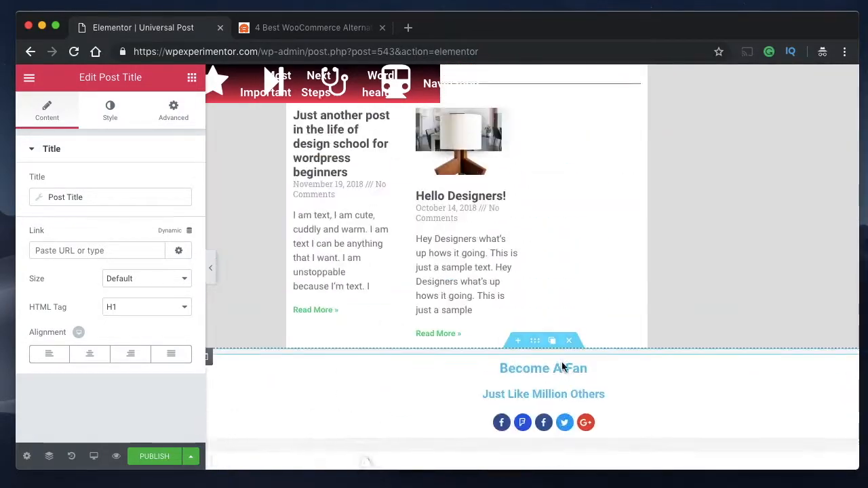
{"action": "scroll", "coordinate": [561, 362], "scroll_direction": "up", "scroll_amount": 5}
{"action": "scroll", "coordinate": [562, 361], "scroll_direction": "down", "scroll_amount": 2}
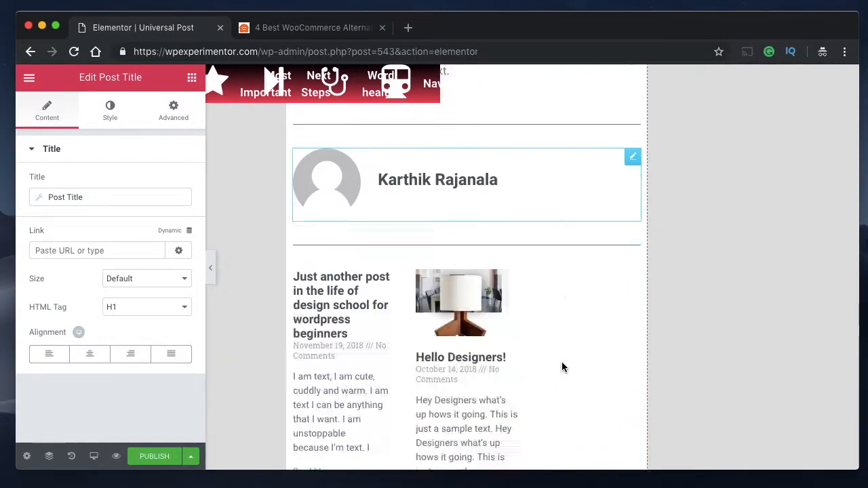
{"action": "scroll", "coordinate": [561, 363], "scroll_direction": "down", "scroll_amount": 5}
{"action": "scroll", "coordinate": [561, 364], "scroll_direction": "up", "scroll_amount": 5}
{"action": "left_click", "coordinate": [561, 363]}
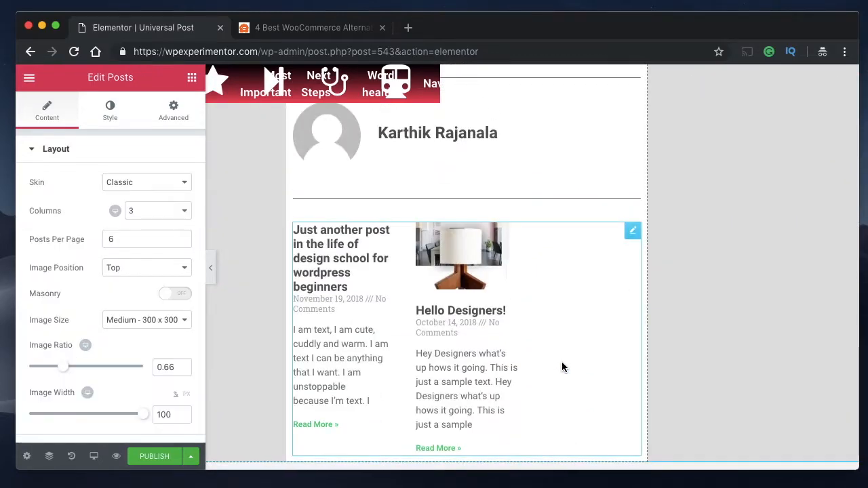
- Add a Post Comments widget directly below the Posts widget and set its padding to 5 px on all sides
{"action": "left_click", "coordinate": [192, 78]}
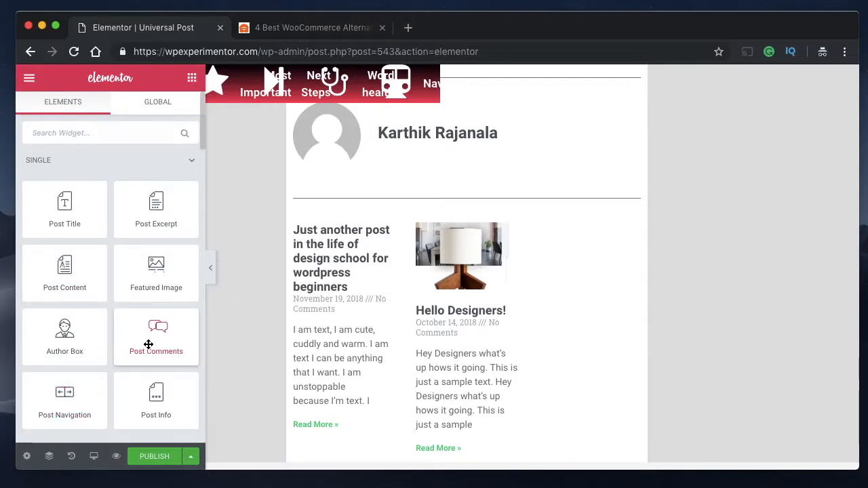
{"action": "left_click_drag", "start_coordinate": [148, 345], "coordinate": [464, 460]}
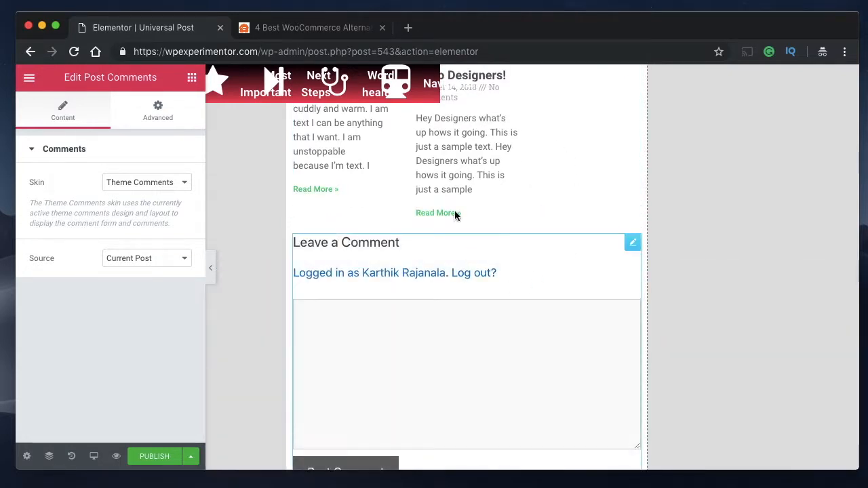
{"action": "left_click", "coordinate": [157, 111]}
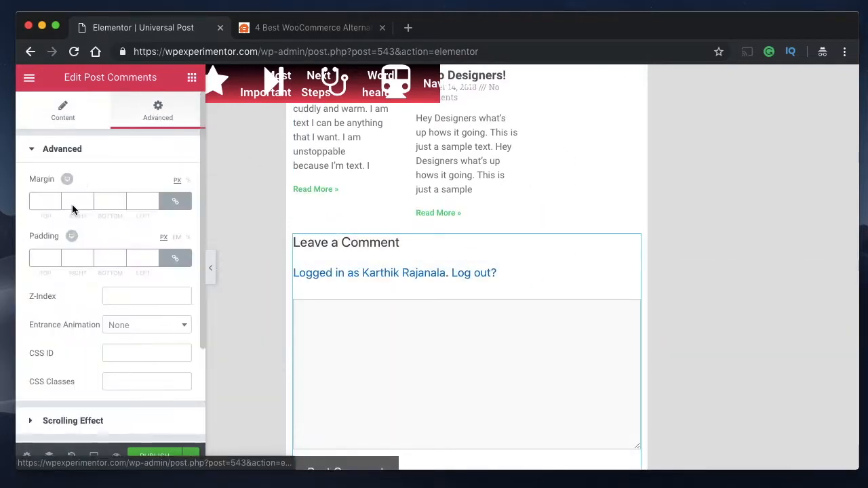
{"action": "left_click", "coordinate": [44, 257]}
{"action": "type", "text": "5"}
- Set the Posts widget's padding to 5 px on all sides
{"action": "scroll", "coordinate": [306, 239], "scroll_direction": "up", "scroll_amount": 6}
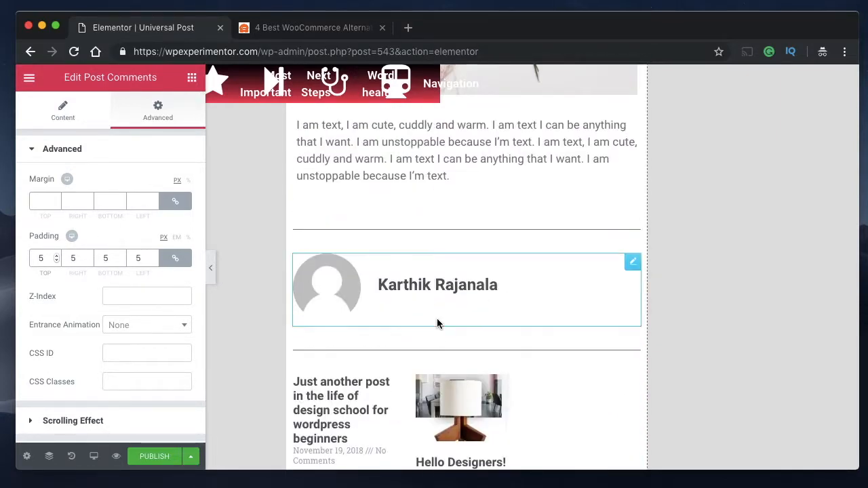
{"action": "left_click", "coordinate": [500, 404]}
{"action": "left_click", "coordinate": [175, 113]}
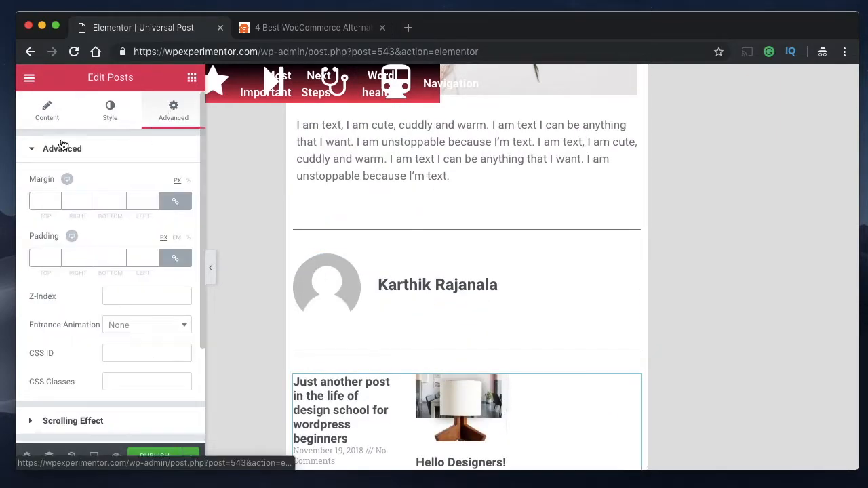
{"action": "left_click", "coordinate": [43, 254]}
{"action": "type", "text": "5"}
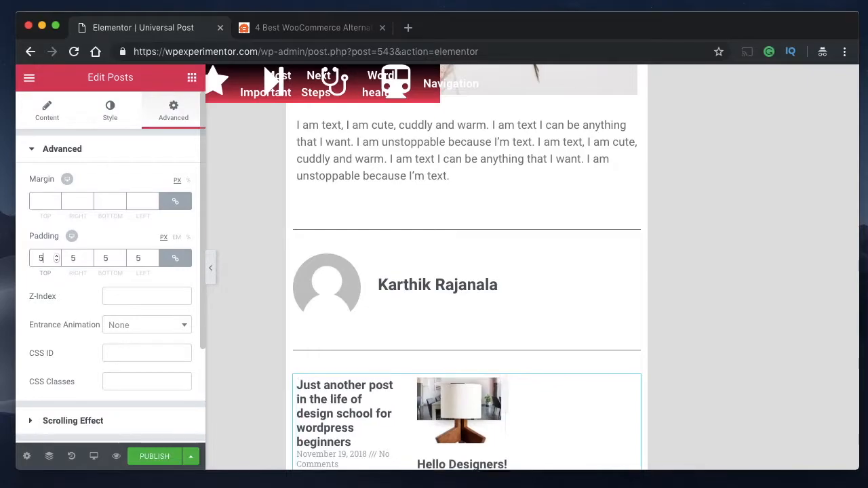
- Review the whole template from breadcrumbs to comment form with the editing panel hidden, and restore the panel
{"action": "scroll", "coordinate": [348, 302], "scroll_direction": "up", "scroll_amount": 3}
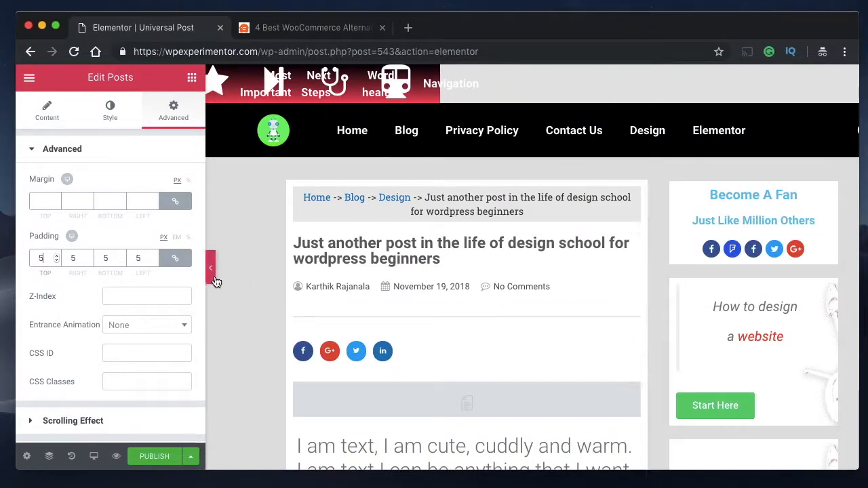
{"action": "left_click", "coordinate": [212, 278]}
{"action": "scroll", "coordinate": [534, 286], "scroll_direction": "down", "scroll_amount": 10}
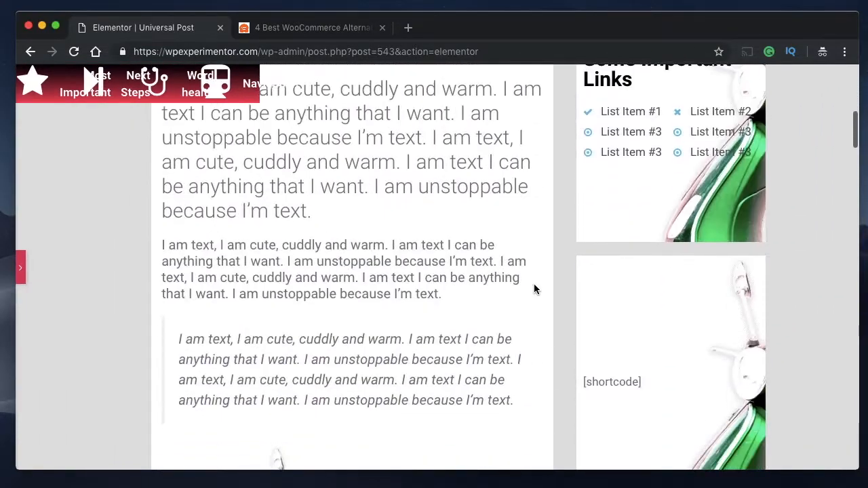
{"action": "scroll", "coordinate": [536, 271], "scroll_direction": "up", "scroll_amount": 10}
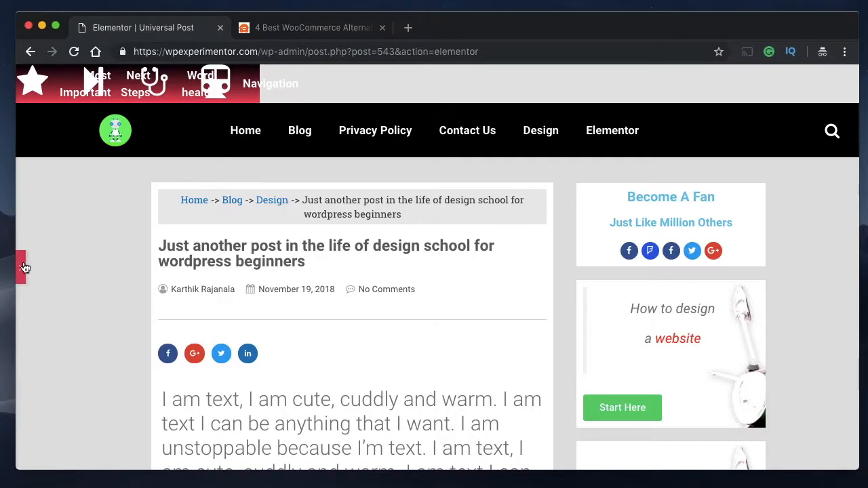
{"action": "scroll", "coordinate": [506, 355], "scroll_direction": "down", "scroll_amount": 20}
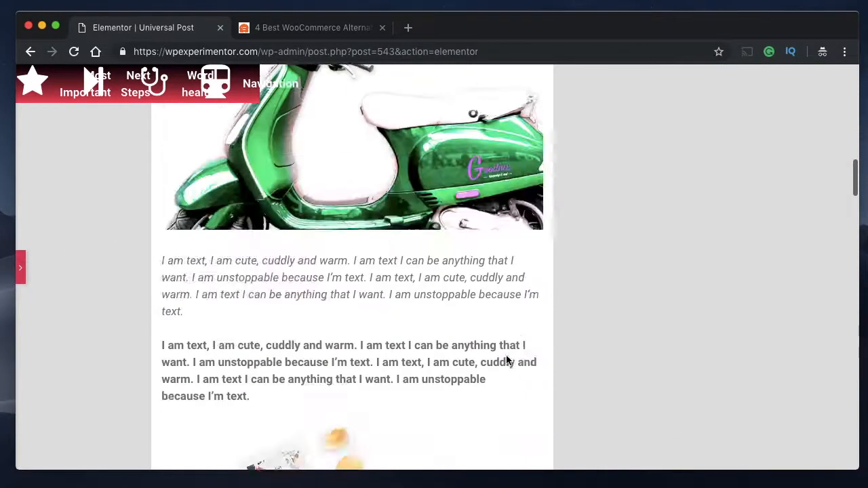
{"action": "scroll", "coordinate": [505, 360], "scroll_direction": "down", "scroll_amount": 6}
{"action": "scroll", "coordinate": [506, 360], "scroll_direction": "up", "scroll_amount": 4}
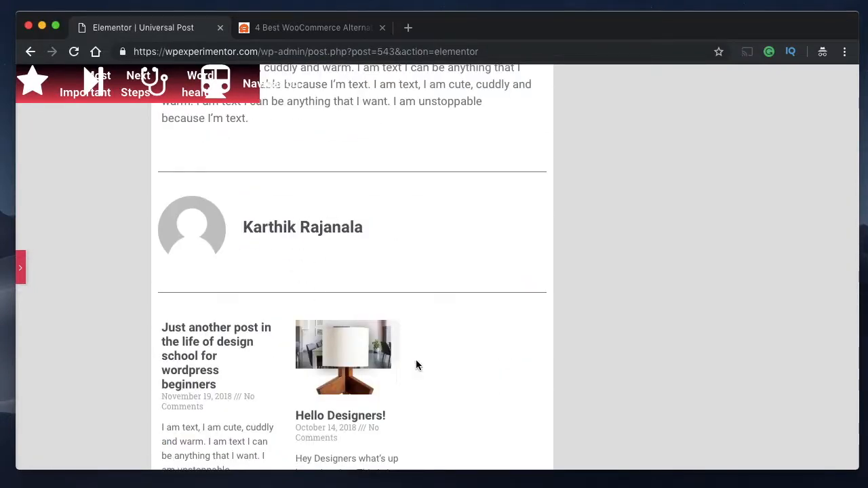
{"action": "scroll", "coordinate": [416, 366], "scroll_direction": "down", "scroll_amount": 2}
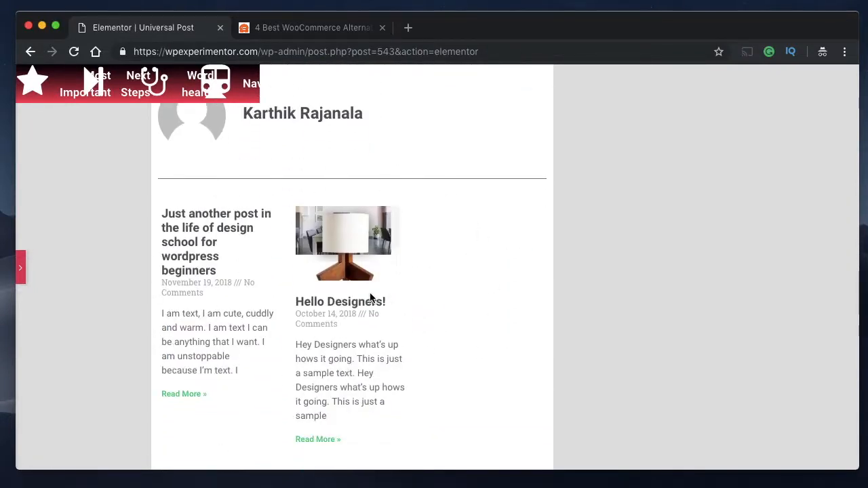
{"action": "scroll", "coordinate": [370, 296], "scroll_direction": "down", "scroll_amount": 3}
{"action": "scroll", "coordinate": [305, 368], "scroll_direction": "down", "scroll_amount": 5}
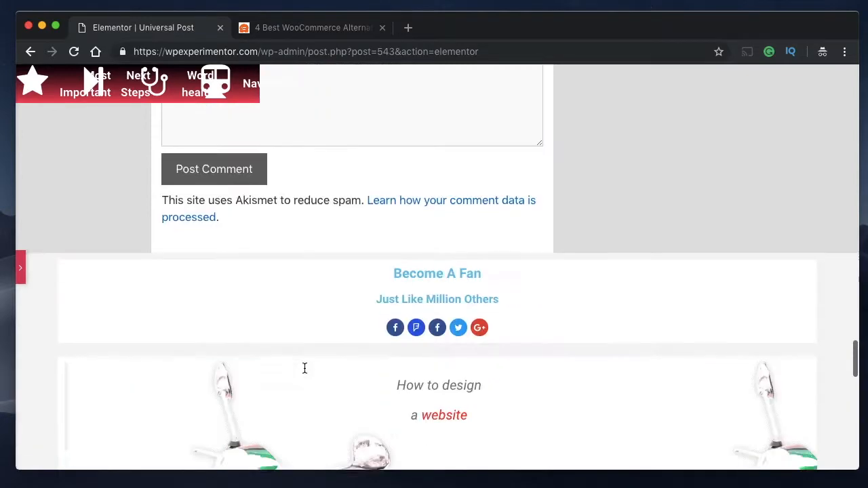
{"action": "scroll", "coordinate": [304, 366], "scroll_direction": "up", "scroll_amount": 11}
{"action": "scroll", "coordinate": [303, 366], "scroll_direction": "up", "scroll_amount": 2}
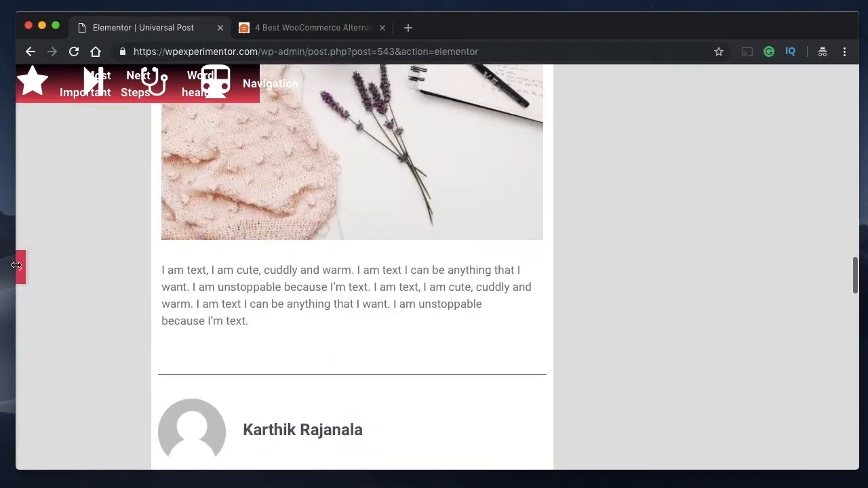
{"action": "left_click", "coordinate": [22, 272]}
- Browse the widget library from the Single to the General widgets and look over the template's content and sidebar
{"action": "scroll", "coordinate": [416, 275], "scroll_direction": "down", "scroll_amount": 10}
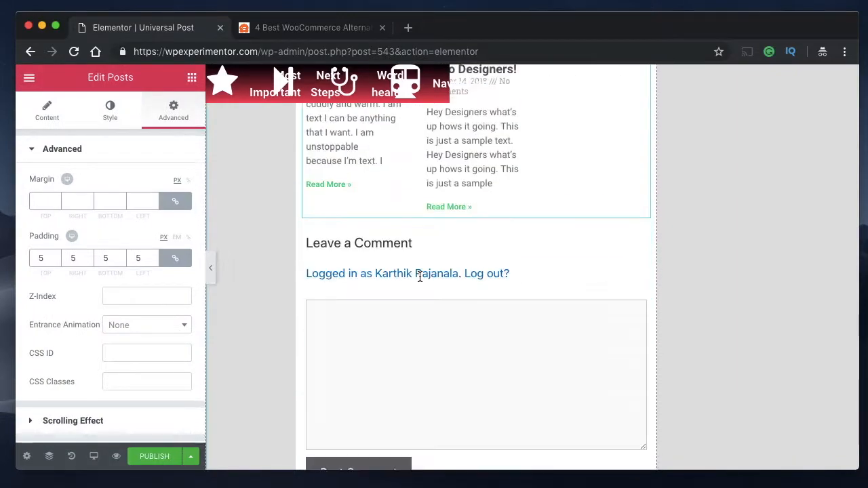
{"action": "scroll", "coordinate": [421, 282], "scroll_direction": "up", "scroll_amount": 10}
{"action": "left_click", "coordinate": [192, 79]}
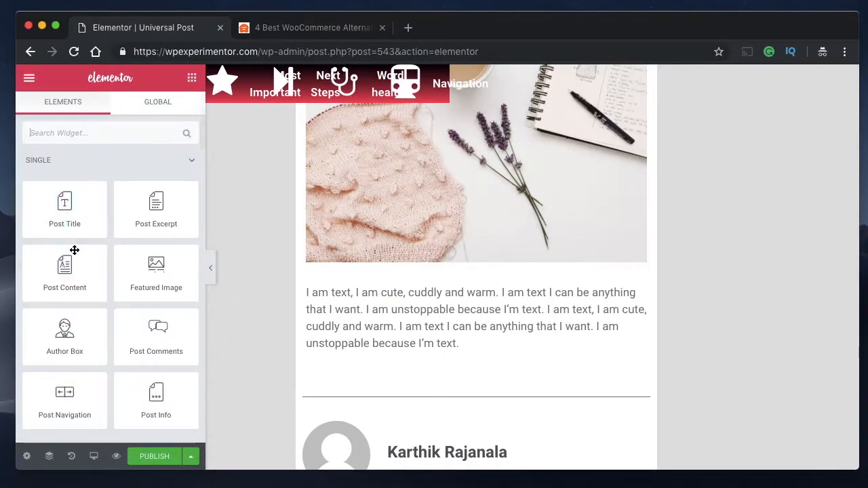
{"action": "scroll", "coordinate": [92, 286], "scroll_direction": "down", "scroll_amount": 12}
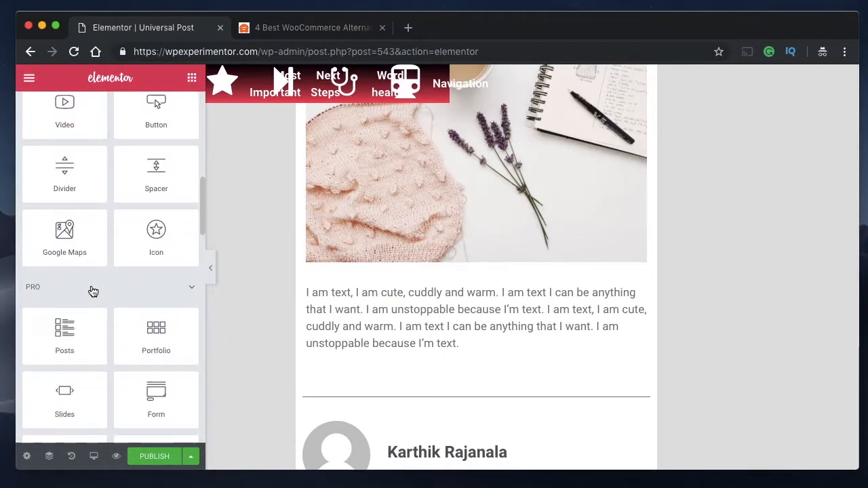
{"action": "scroll", "coordinate": [92, 287], "scroll_direction": "down", "scroll_amount": 10}
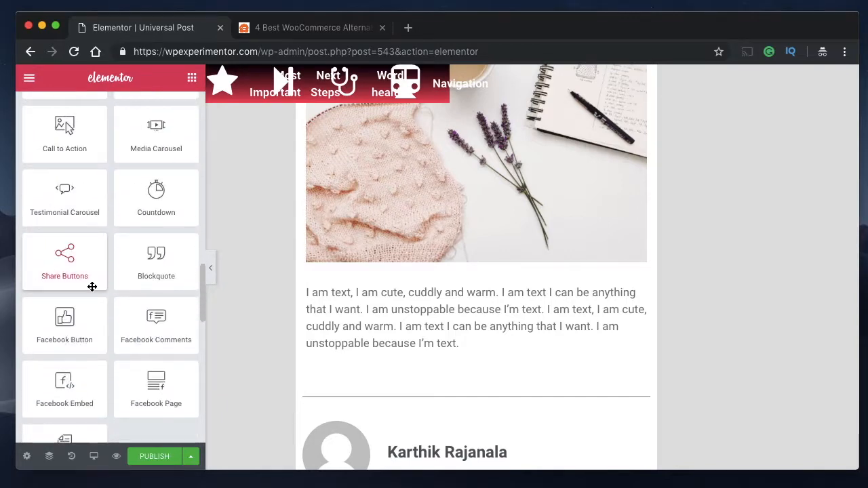
{"action": "scroll", "coordinate": [93, 289], "scroll_direction": "down", "scroll_amount": 4}
{"action": "scroll", "coordinate": [92, 286], "scroll_direction": "up", "scroll_amount": 15}
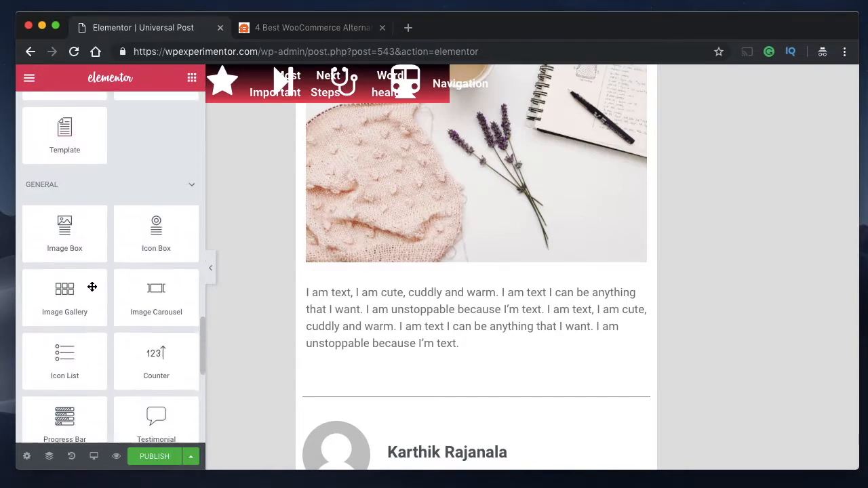
{"action": "scroll", "coordinate": [93, 286], "scroll_direction": "down", "scroll_amount": 20}
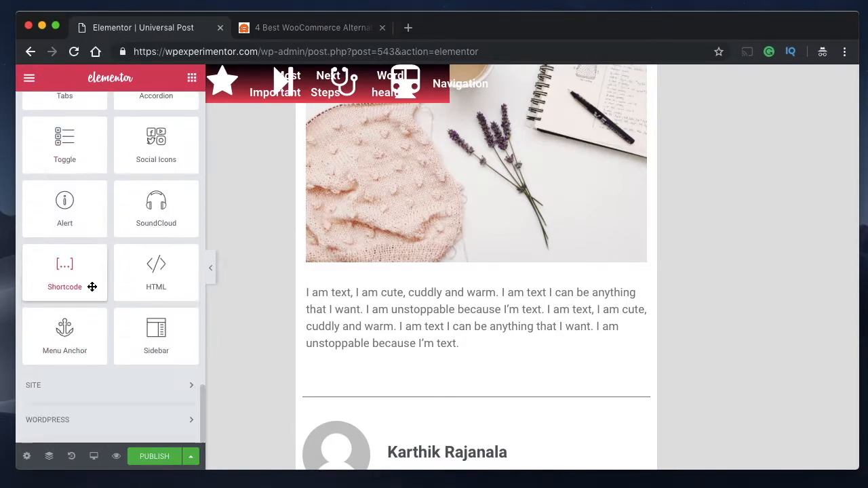
{"action": "scroll", "coordinate": [532, 411], "scroll_direction": "down", "scroll_amount": 15}
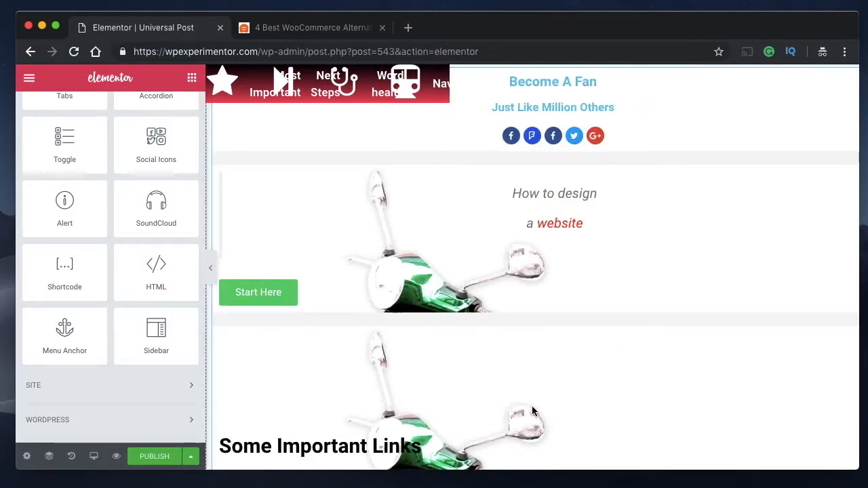
{"action": "scroll", "coordinate": [637, 310], "scroll_direction": "up", "scroll_amount": 15}
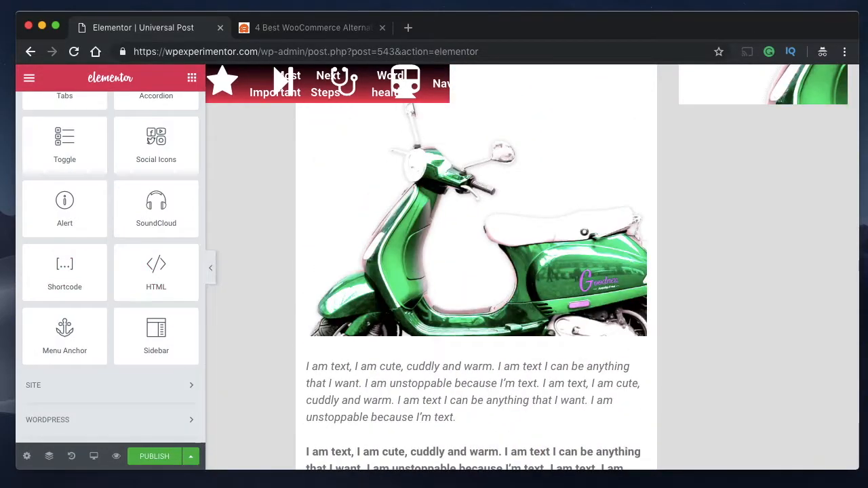
- Preview the template at tablet size and review it from header to sidebar with the editing panel hidden, and restore the panel
{"action": "left_click", "coordinate": [94, 459]}
{"action": "left_click", "coordinate": [110, 393]}
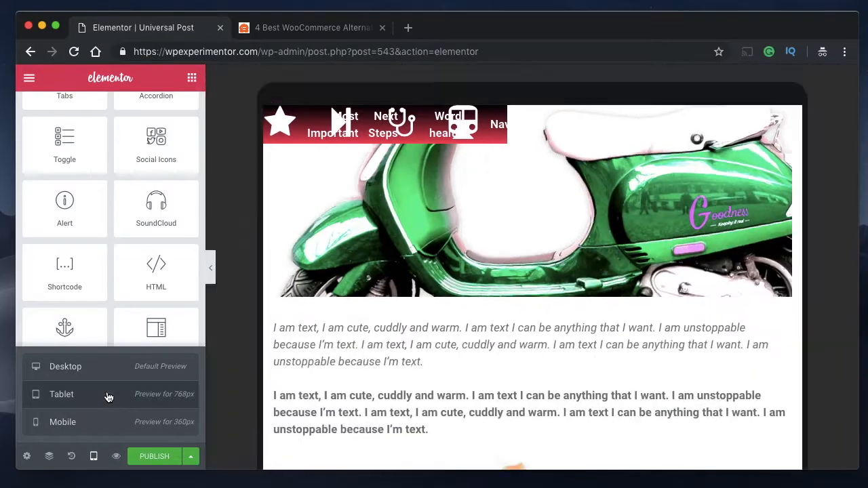
{"action": "left_click", "coordinate": [212, 271]}
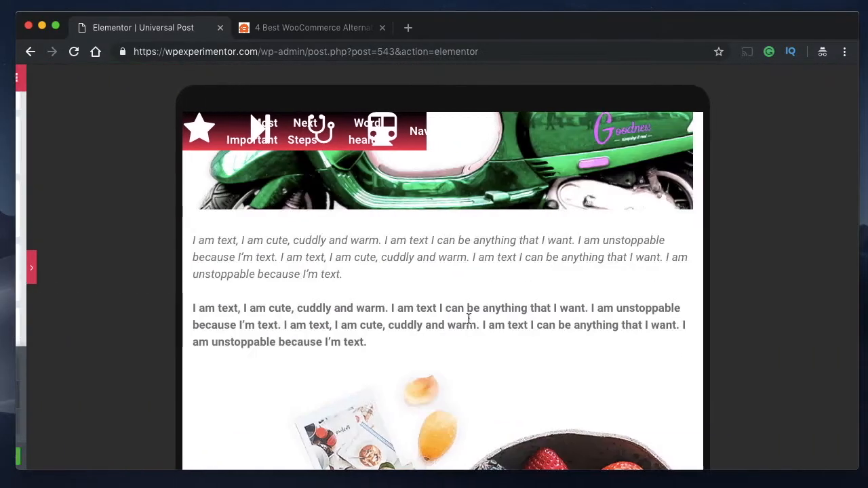
{"action": "scroll", "coordinate": [471, 318], "scroll_direction": "up", "scroll_amount": 8}
{"action": "scroll", "coordinate": [473, 330], "scroll_direction": "down", "scroll_amount": 5}
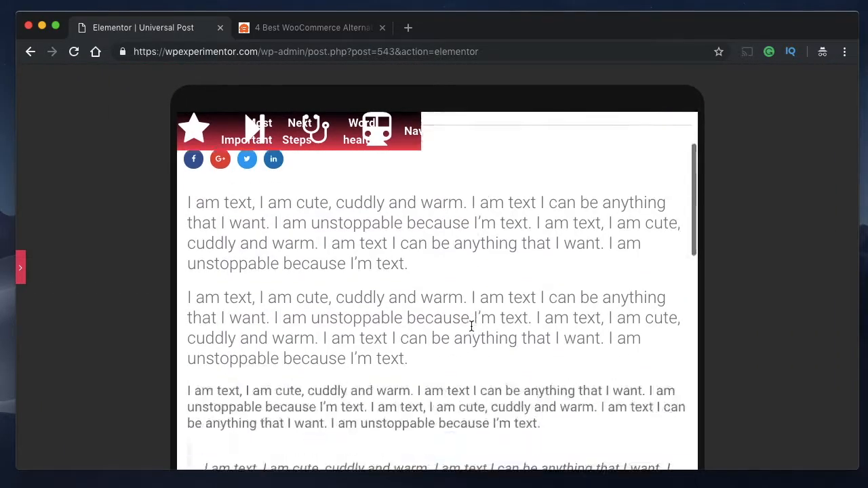
{"action": "scroll", "coordinate": [472, 330], "scroll_direction": "up", "scroll_amount": 5}
{"action": "scroll", "coordinate": [472, 330], "scroll_direction": "down", "scroll_amount": 8}
{"action": "scroll", "coordinate": [472, 331], "scroll_direction": "down", "scroll_amount": 15}
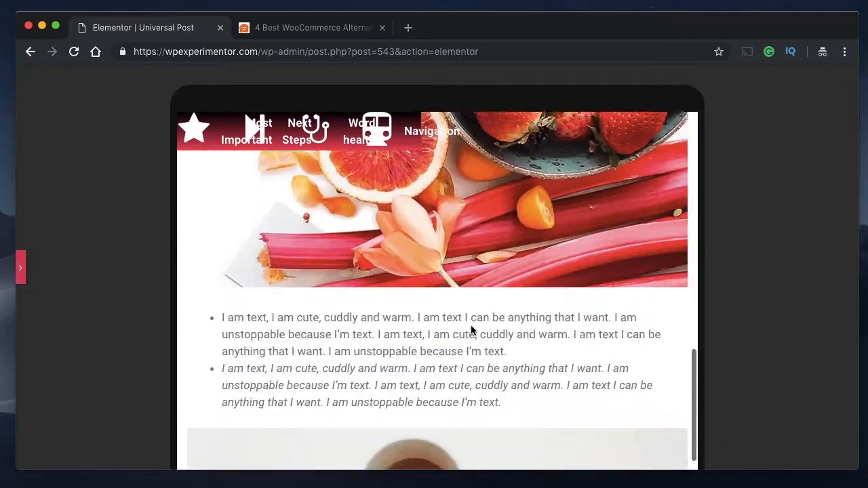
{"action": "scroll", "coordinate": [472, 331], "scroll_direction": "up", "scroll_amount": 10}
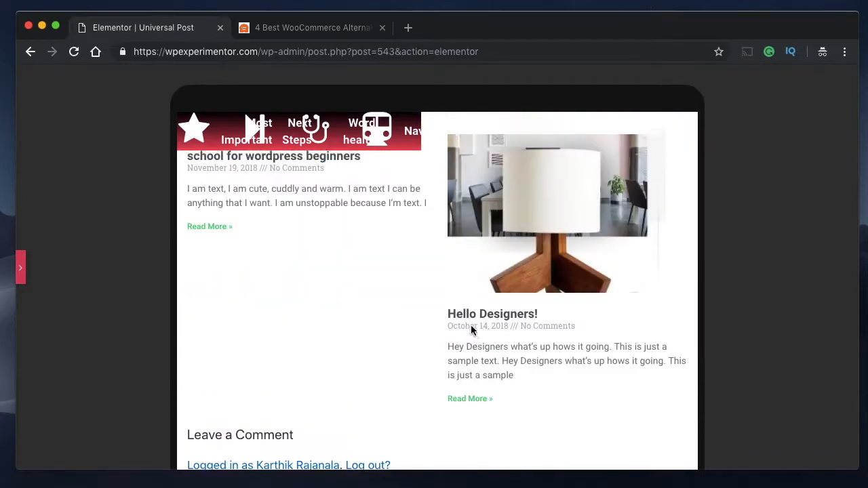
{"action": "scroll", "coordinate": [473, 331], "scroll_direction": "down", "scroll_amount": 2}
{"action": "scroll", "coordinate": [472, 331], "scroll_direction": "up", "scroll_amount": 3}
{"action": "scroll", "coordinate": [473, 331], "scroll_direction": "down", "scroll_amount": 10}
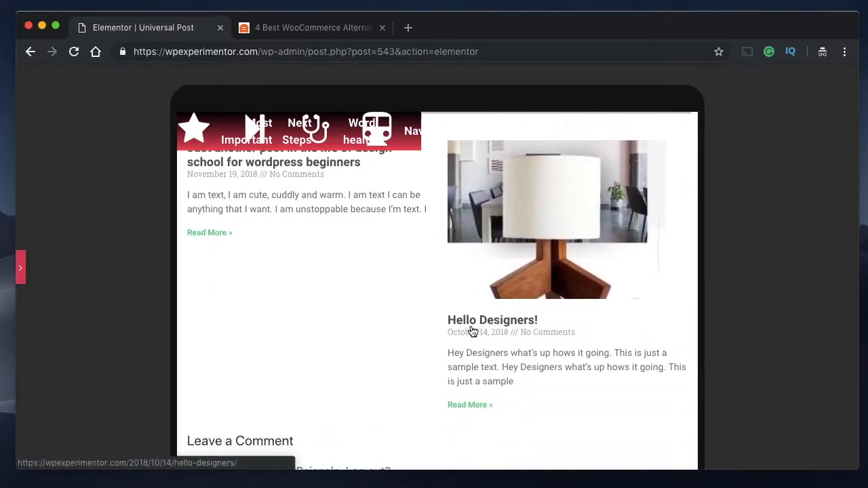
{"action": "scroll", "coordinate": [472, 329], "scroll_direction": "down", "scroll_amount": 10}
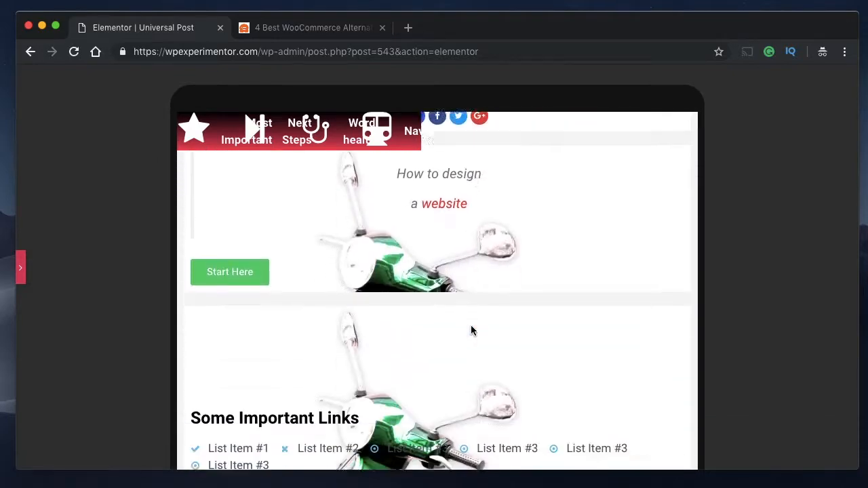
{"action": "scroll", "coordinate": [472, 330], "scroll_direction": "up", "scroll_amount": 15}
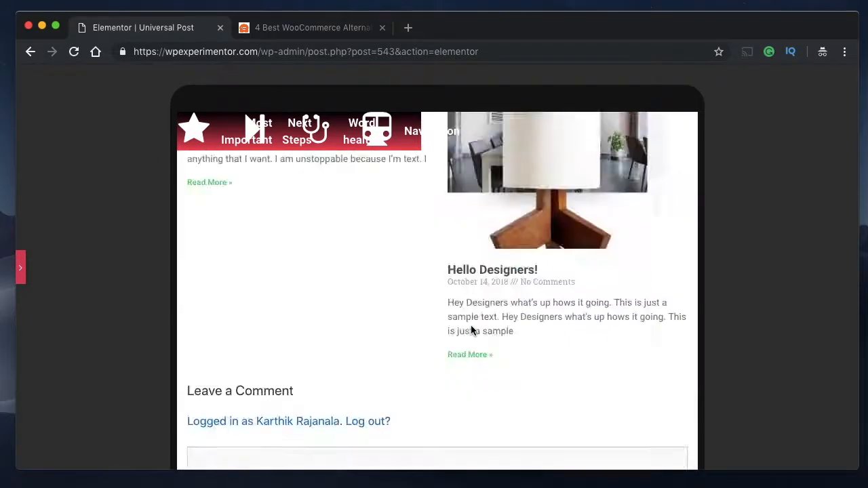
{"action": "left_click", "coordinate": [21, 273]}
- Switch the preview to mobile size and set the Post Title widget's mobile padding to 10 px on all sides
{"action": "left_click", "coordinate": [86, 423]}
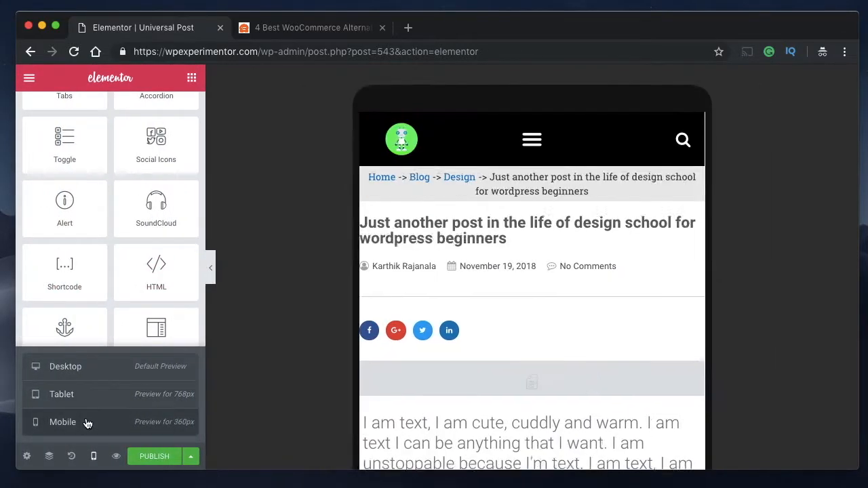
{"action": "left_click", "coordinate": [534, 175]}
{"action": "left_click", "coordinate": [467, 216]}
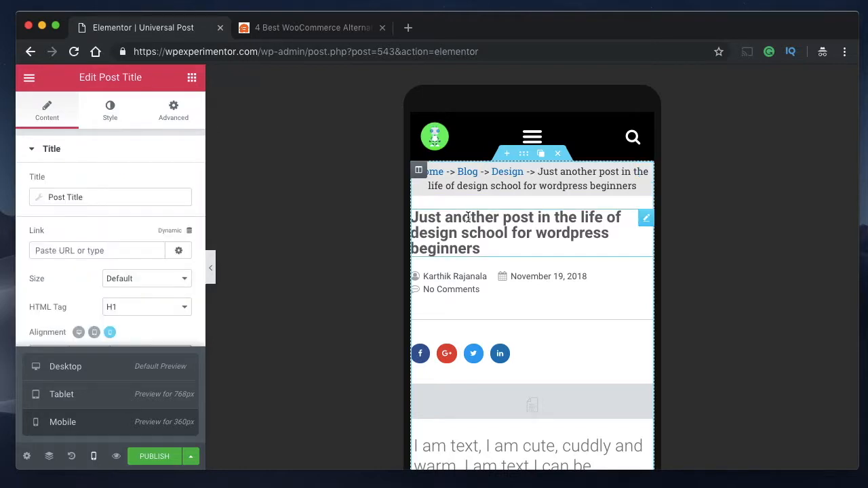
{"action": "left_click", "coordinate": [175, 116]}
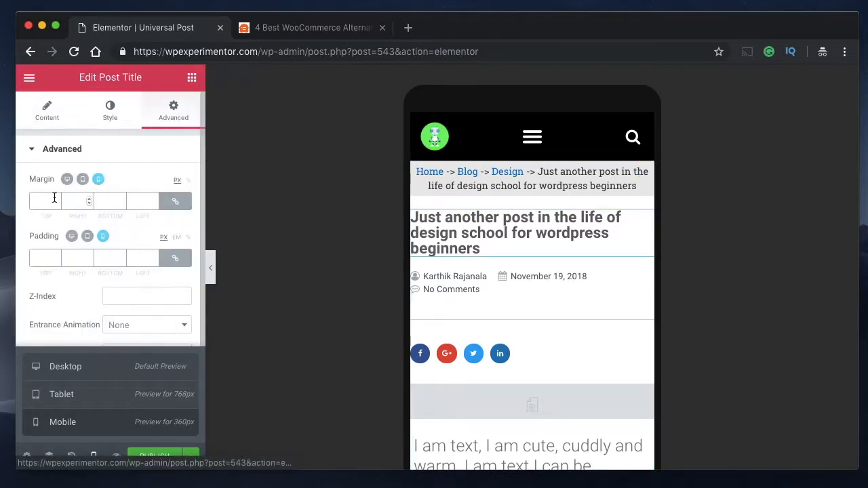
{"action": "left_click", "coordinate": [38, 257]}
{"action": "type", "text": "10"}
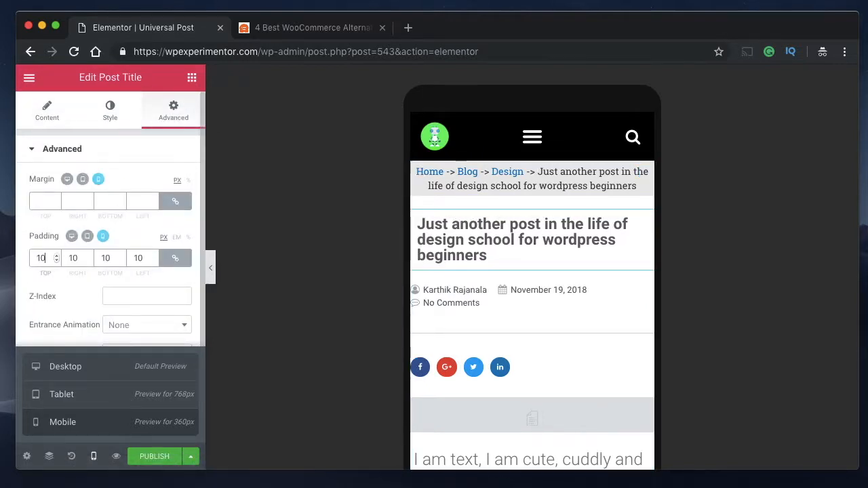
- Set the Post Info widget's mobile padding to 10 px on all sides
{"action": "left_click", "coordinate": [596, 290]}
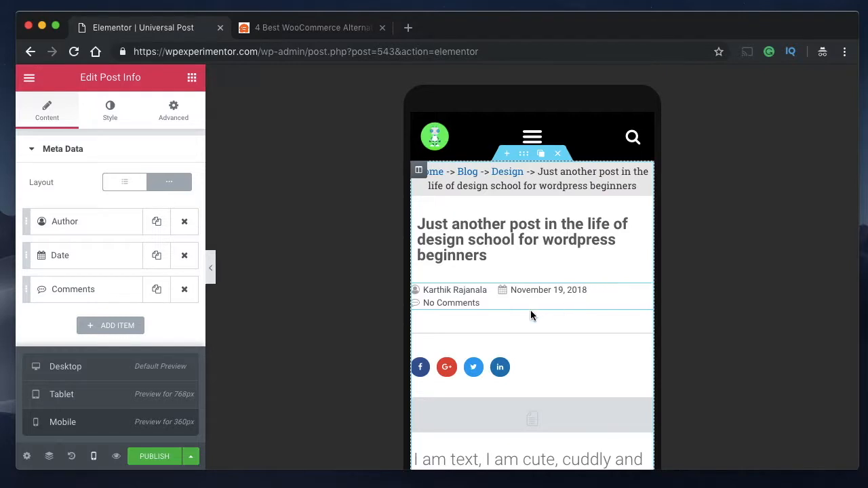
{"action": "scroll", "coordinate": [555, 386], "scroll_direction": "down", "scroll_amount": 1}
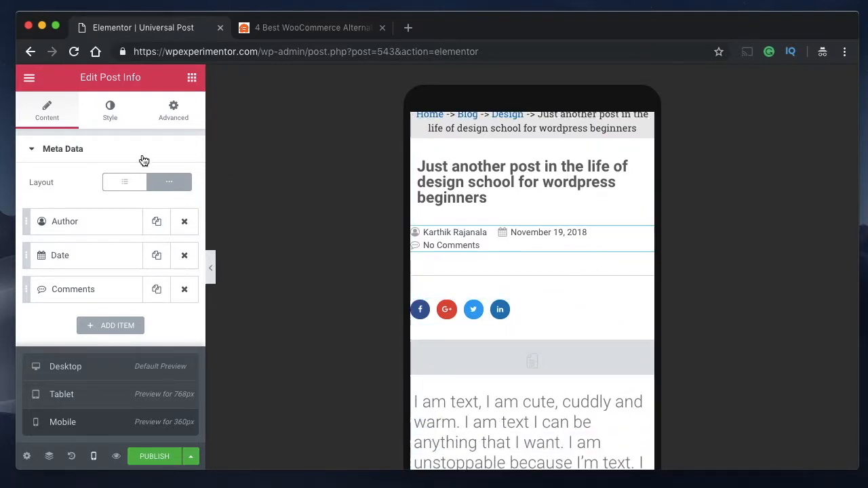
{"action": "left_click", "coordinate": [172, 112]}
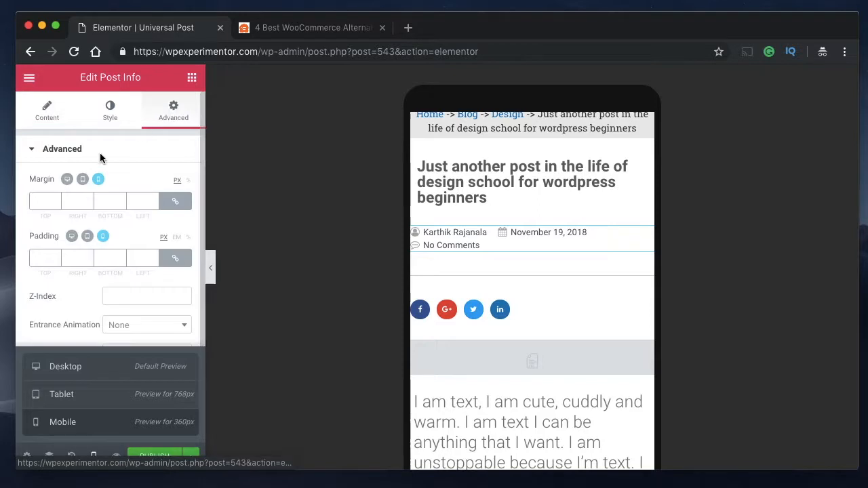
{"action": "left_click", "coordinate": [41, 259]}
{"action": "type", "text": "10"}
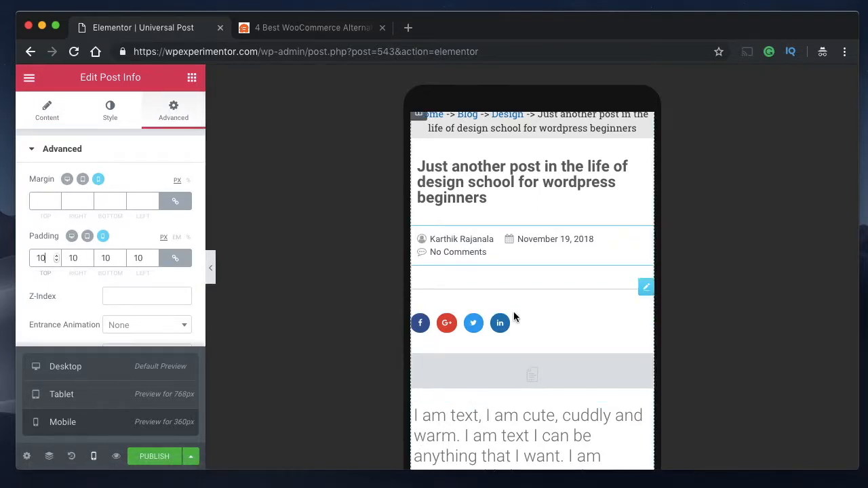
- Set the Share Buttons widget's mobile padding to 10 px on all sides
{"action": "left_click", "coordinate": [534, 323]}
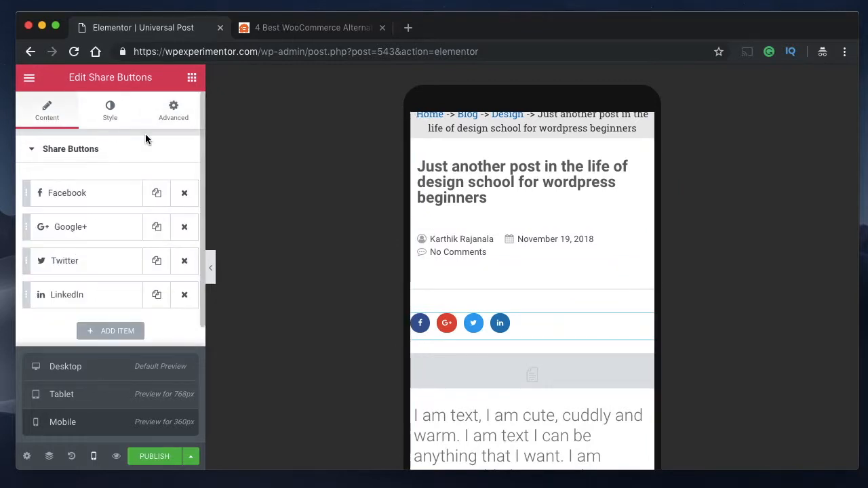
{"action": "left_click", "coordinate": [174, 109]}
{"action": "left_click", "coordinate": [46, 259]}
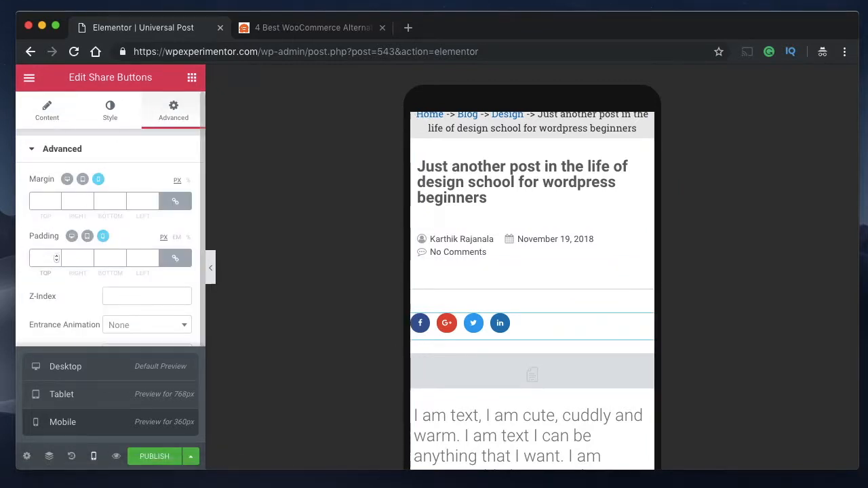
{"action": "type", "text": "10"}
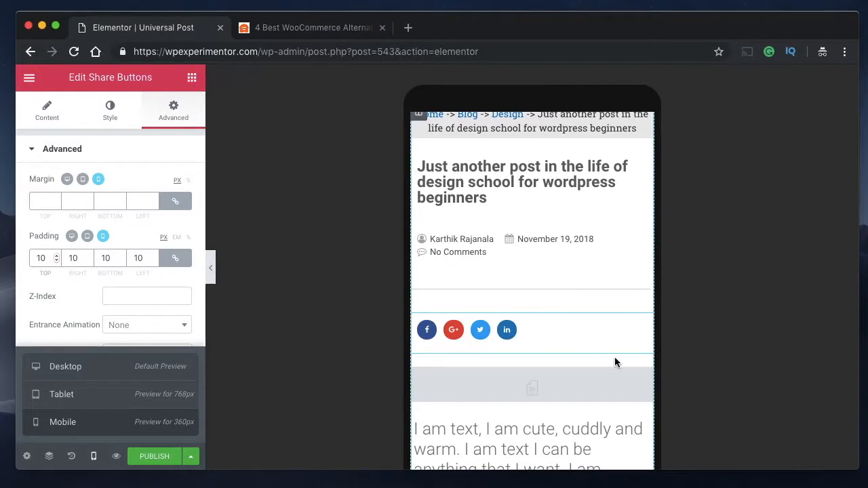
- Set the Post Content widget's mobile padding to 10 px on all sides
{"action": "scroll", "coordinate": [614, 358], "scroll_direction": "down", "scroll_amount": 3}
{"action": "left_click", "coordinate": [541, 310]}
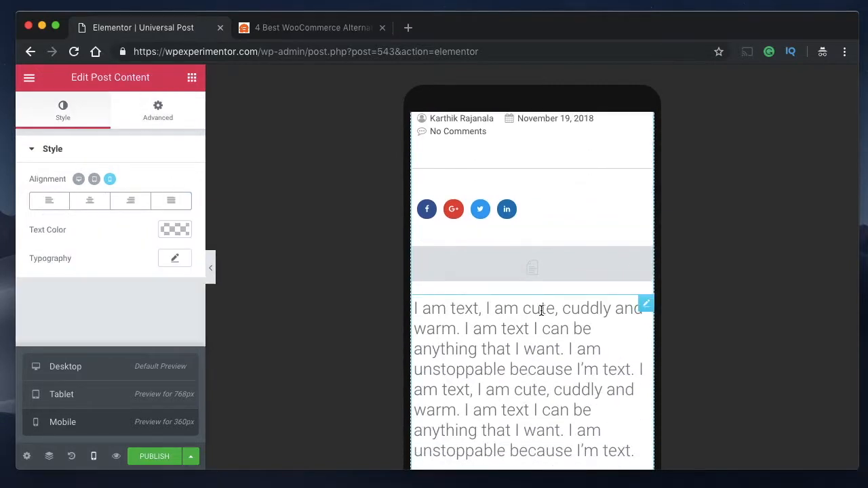
{"action": "left_click", "coordinate": [160, 114]}
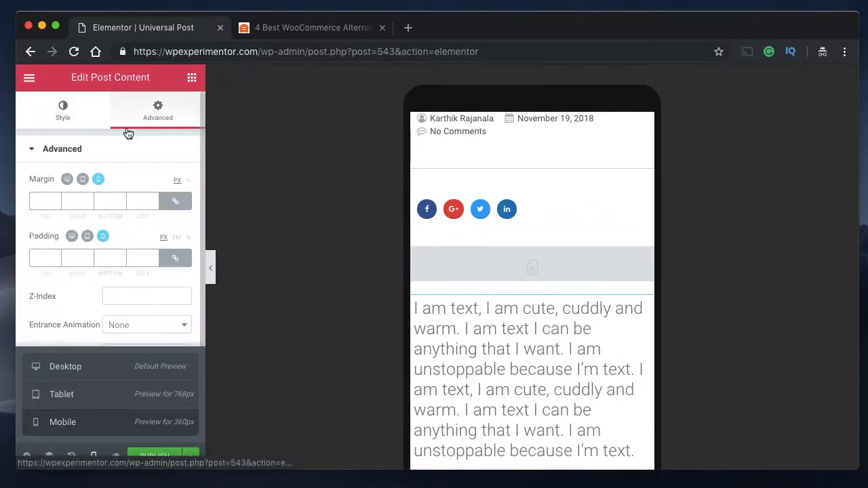
{"action": "left_click", "coordinate": [45, 257]}
{"action": "type", "text": "10"}
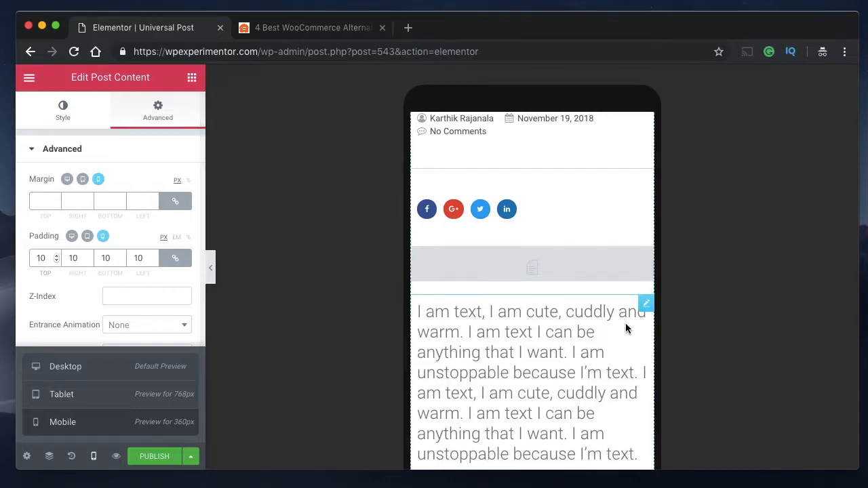
- Set the mobile padding of the Author Box below the post content to 10 px on all sides
{"action": "scroll", "coordinate": [611, 332], "scroll_direction": "down", "scroll_amount": 5}
{"action": "scroll", "coordinate": [584, 339], "scroll_direction": "down", "scroll_amount": 15}
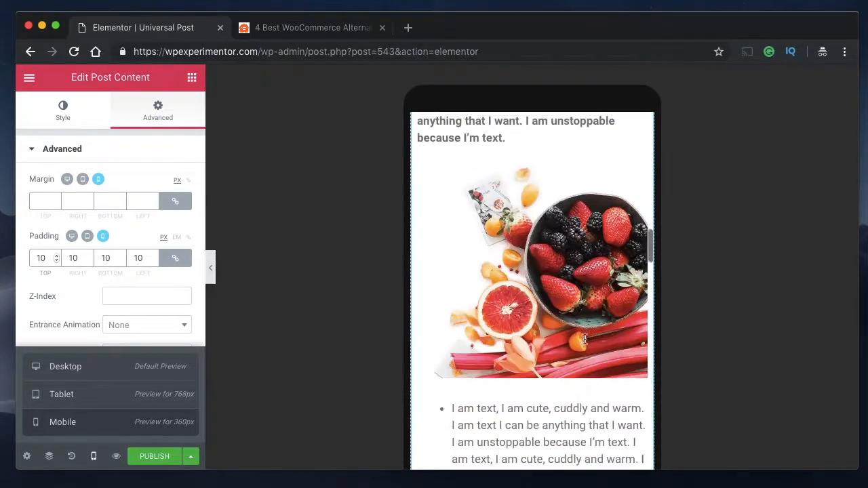
{"action": "scroll", "coordinate": [585, 339], "scroll_direction": "down", "scroll_amount": 4}
{"action": "scroll", "coordinate": [582, 341], "scroll_direction": "up", "scroll_amount": 2}
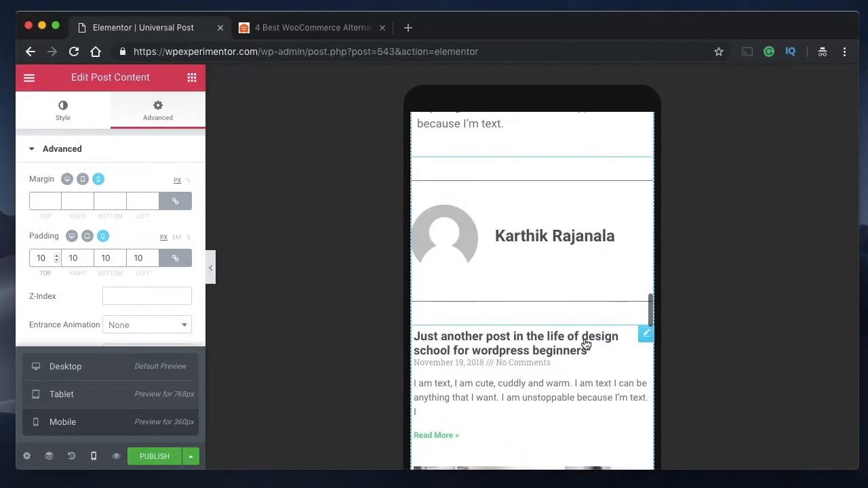
{"action": "left_click", "coordinate": [596, 213]}
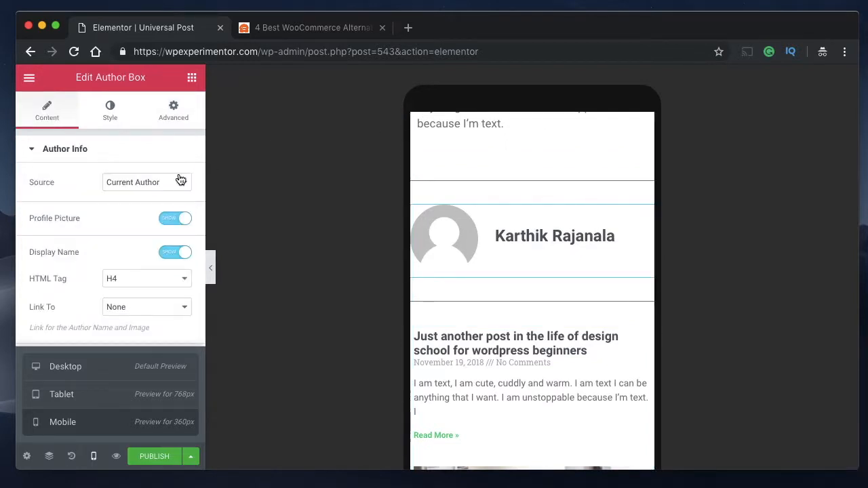
{"action": "left_click", "coordinate": [190, 98]}
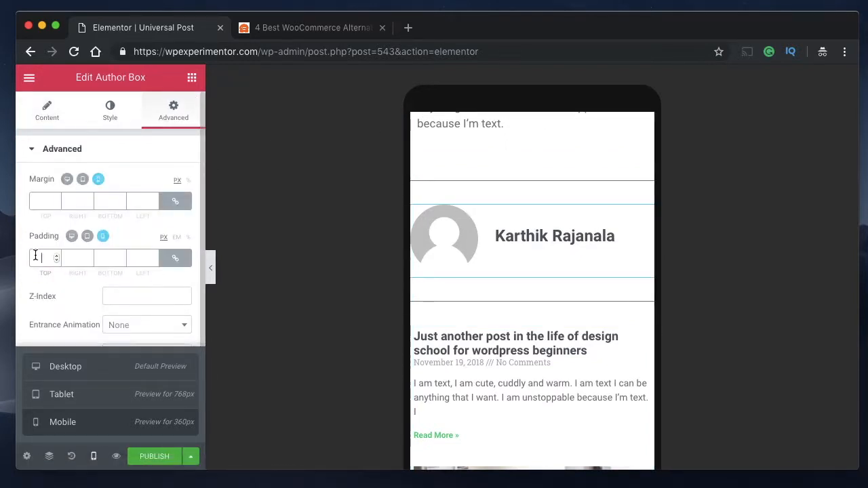
{"action": "left_click", "coordinate": [54, 258]}
{"action": "type", "text": "10"}
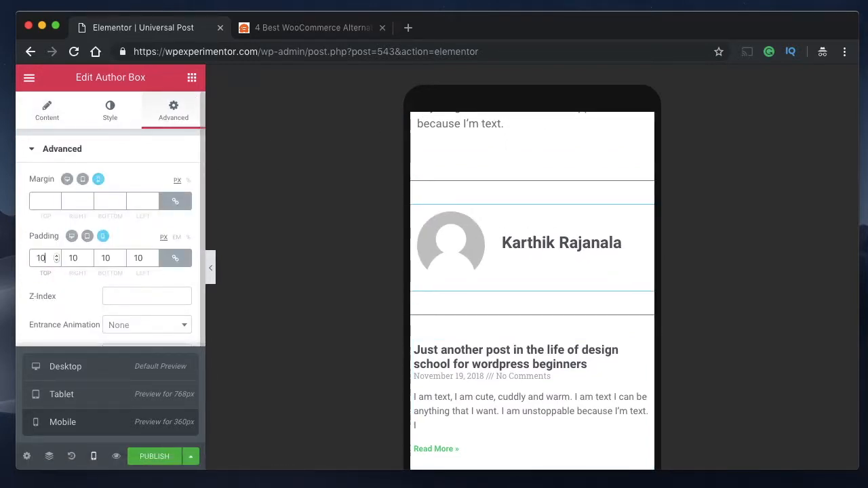
- Set the Posts widget's mobile padding to 10 px on all sides
{"action": "left_click", "coordinate": [545, 360]}
{"action": "left_click", "coordinate": [169, 112]}
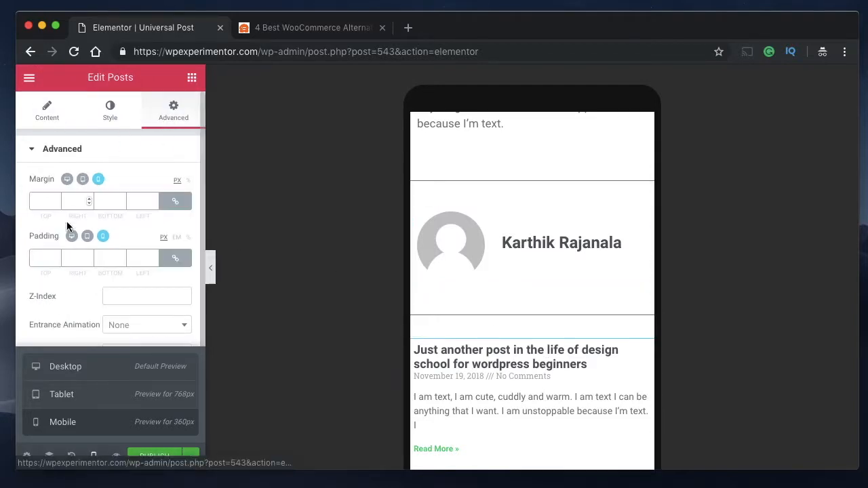
{"action": "left_click", "coordinate": [48, 257]}
{"action": "type", "text": "10"}
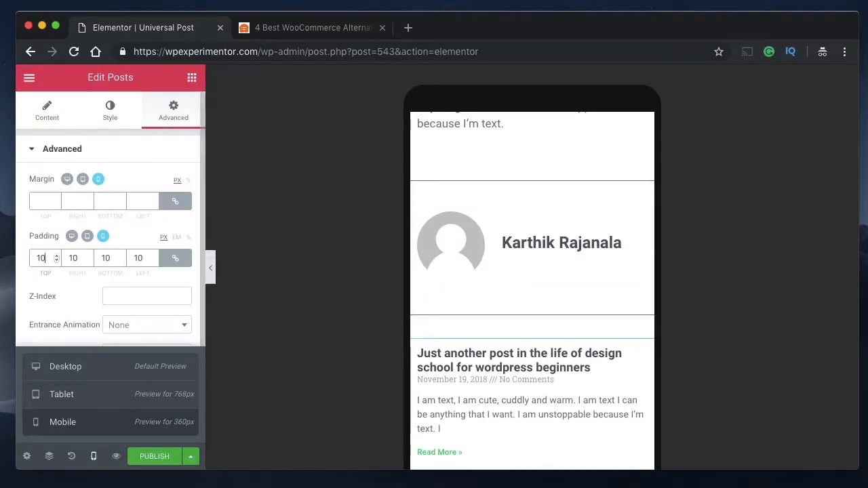
- Set the Post Comments widget's mobile padding to 10 px on all sides
{"action": "scroll", "coordinate": [577, 366], "scroll_direction": "down", "scroll_amount": 10}
{"action": "scroll", "coordinate": [579, 367], "scroll_direction": "up", "scroll_amount": 2}
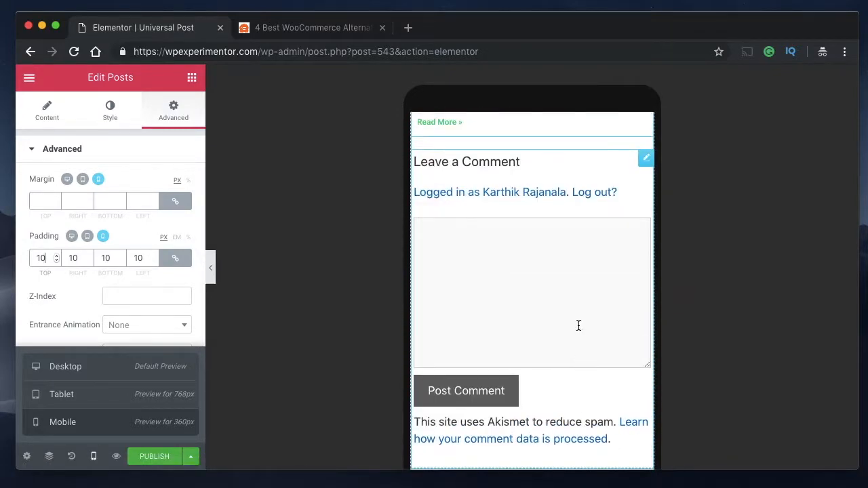
{"action": "left_click", "coordinate": [593, 167]}
{"action": "left_click", "coordinate": [150, 122]}
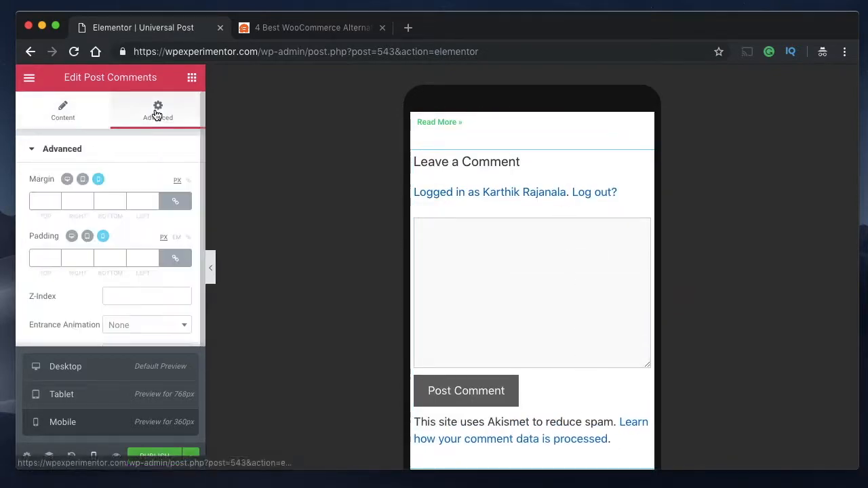
{"action": "left_click", "coordinate": [48, 257]}
{"action": "type", "text": "10"}
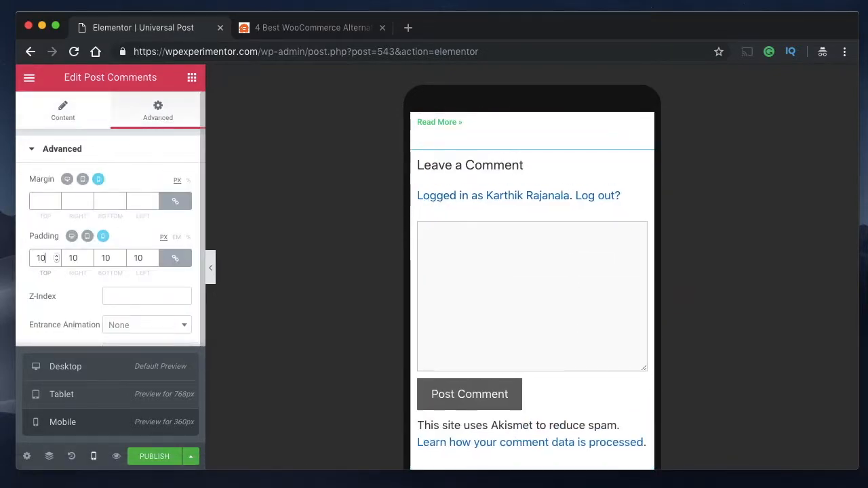
- Examine the whole template in the mobile preview without the editing panel, checking the spacing from header to footer
{"action": "scroll", "coordinate": [603, 313], "scroll_direction": "down", "scroll_amount": 5}
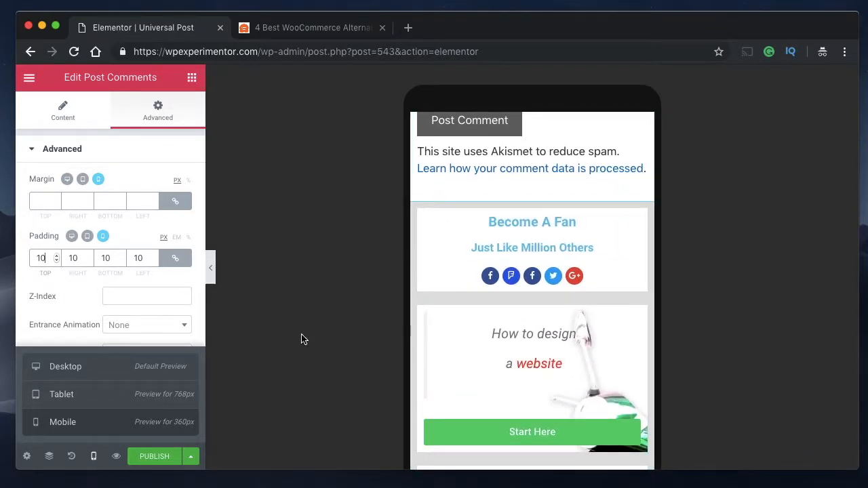
{"action": "left_click", "coordinate": [211, 280]}
{"action": "scroll", "coordinate": [468, 281], "scroll_direction": "up", "scroll_amount": 15}
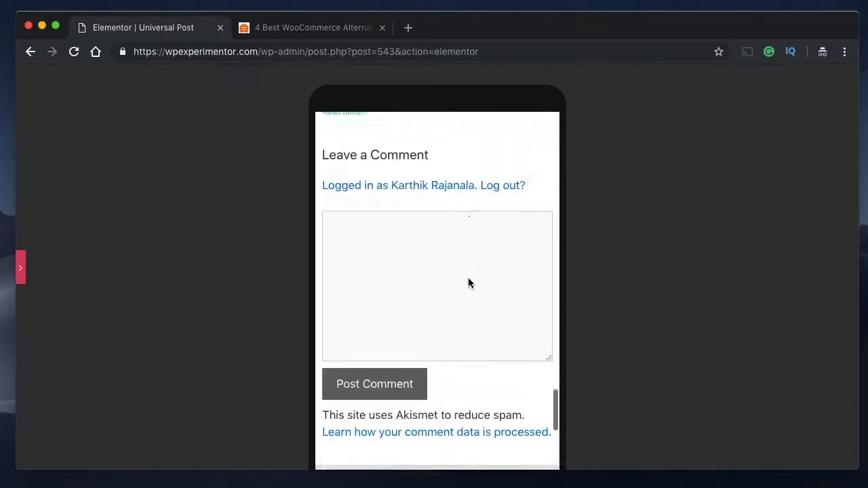
{"action": "scroll", "coordinate": [469, 284], "scroll_direction": "up", "scroll_amount": 5}
{"action": "scroll", "coordinate": [468, 283], "scroll_direction": "down", "scroll_amount": 6}
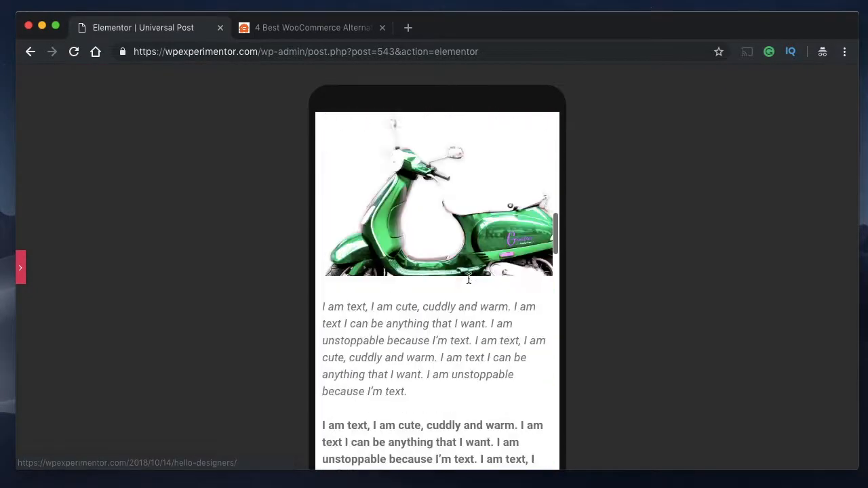
{"action": "scroll", "coordinate": [468, 283], "scroll_direction": "up", "scroll_amount": 2}
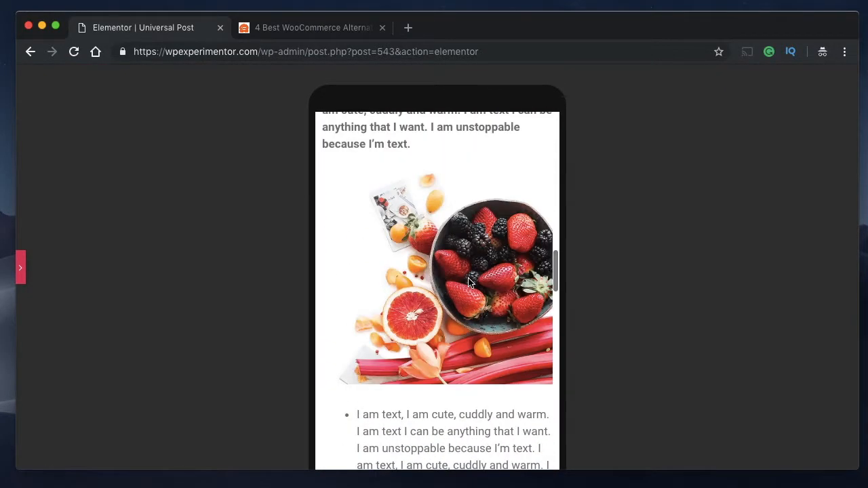
{"action": "scroll", "coordinate": [468, 283], "scroll_direction": "up", "scroll_amount": 6}
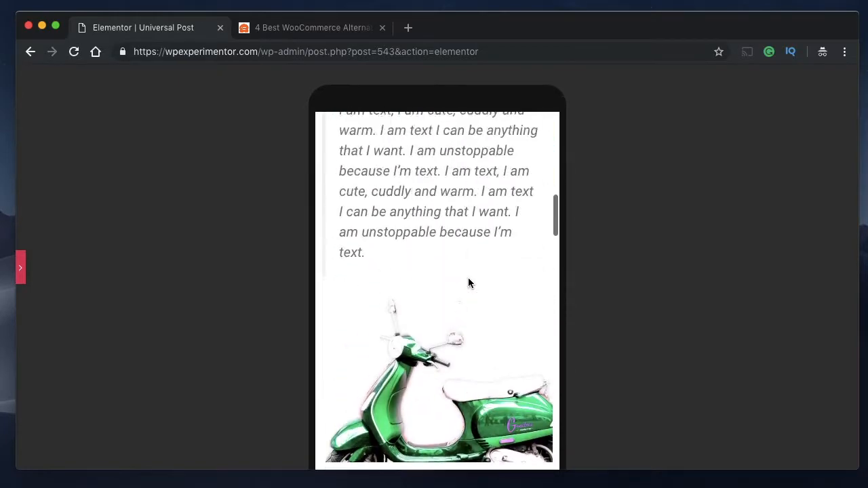
{"action": "scroll", "coordinate": [468, 283], "scroll_direction": "up", "scroll_amount": 10}
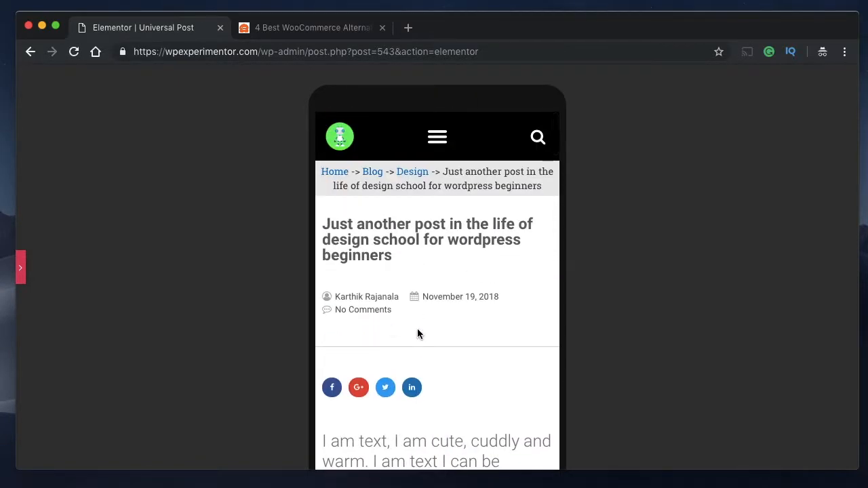
{"action": "scroll", "coordinate": [416, 333], "scroll_direction": "down", "scroll_amount": 15}
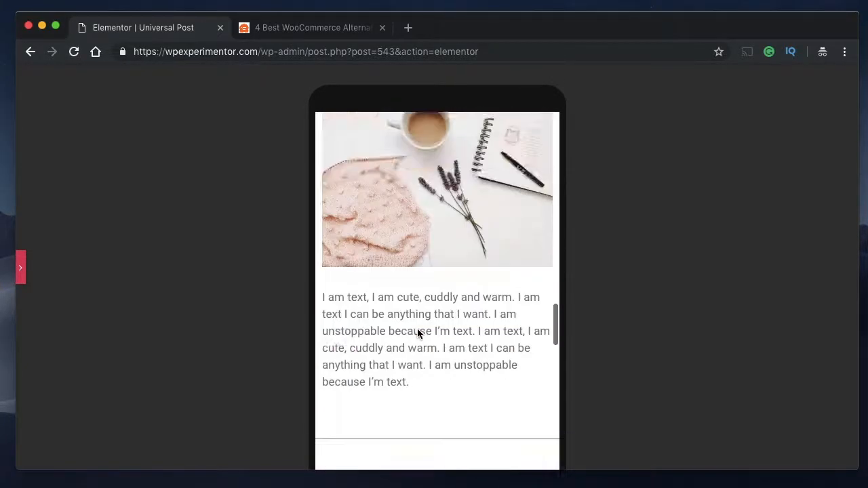
{"action": "scroll", "coordinate": [418, 333], "scroll_direction": "down", "scroll_amount": 20}
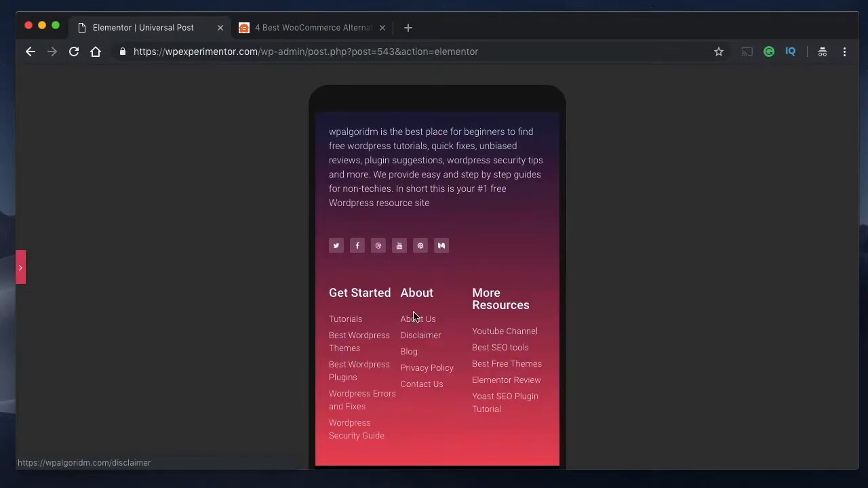
{"action": "scroll", "coordinate": [413, 315], "scroll_direction": "up", "scroll_amount": 15}
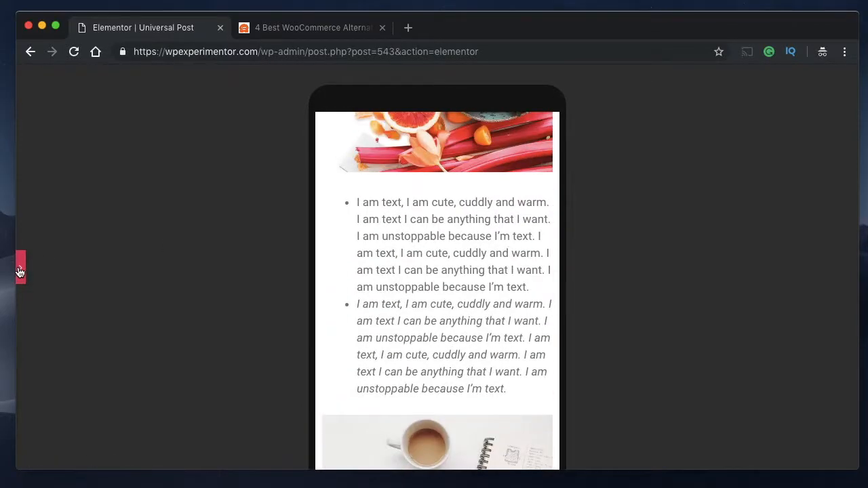
- Return the preview to desktop and publish the template with the display condition Include, All Posts, All
{"action": "left_click", "coordinate": [19, 267]}
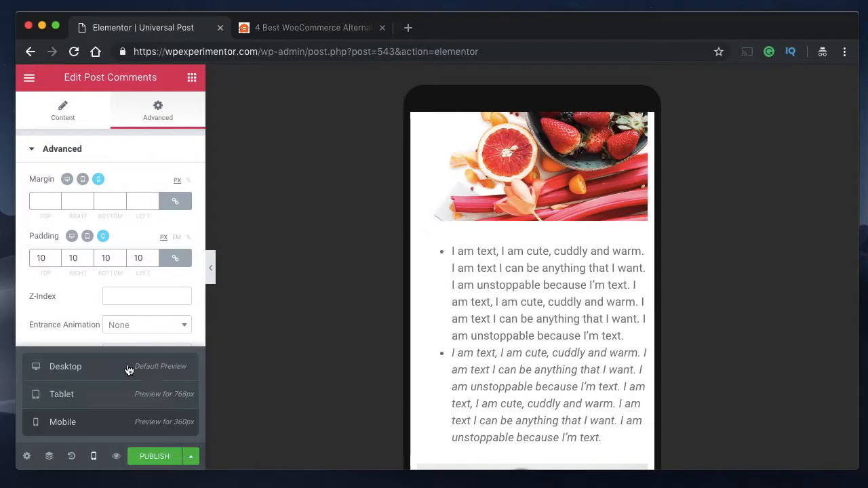
{"action": "left_click", "coordinate": [128, 369]}
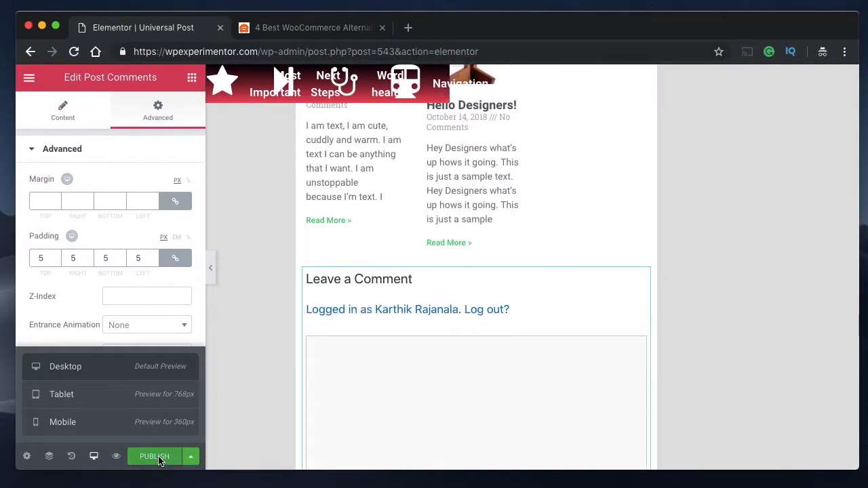
{"action": "left_click", "coordinate": [156, 457]}
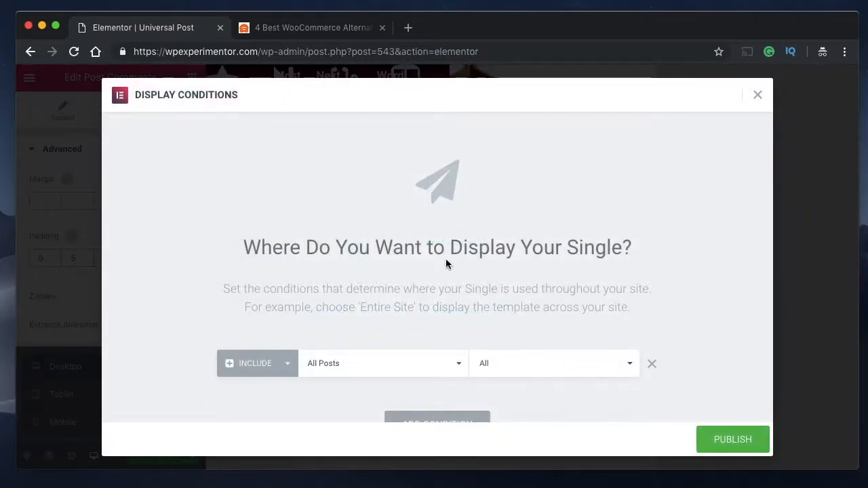
{"action": "scroll", "coordinate": [426, 291], "scroll_direction": "down", "scroll_amount": 2}
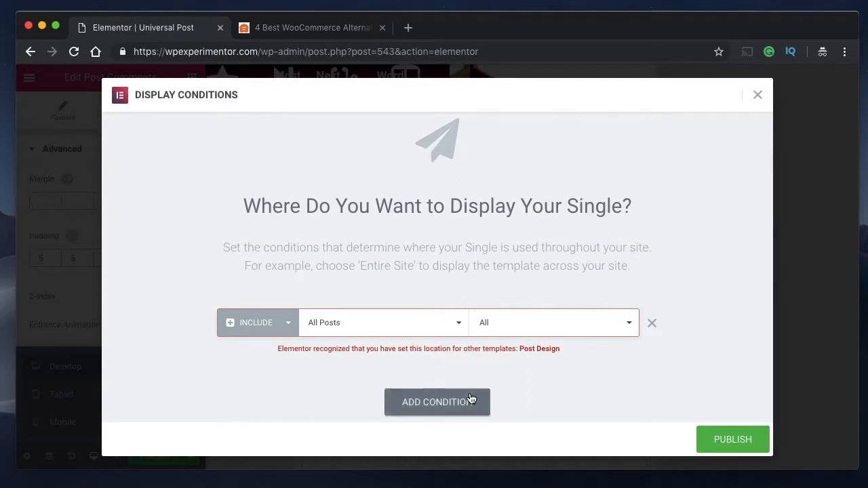
{"action": "left_click", "coordinate": [722, 439]}
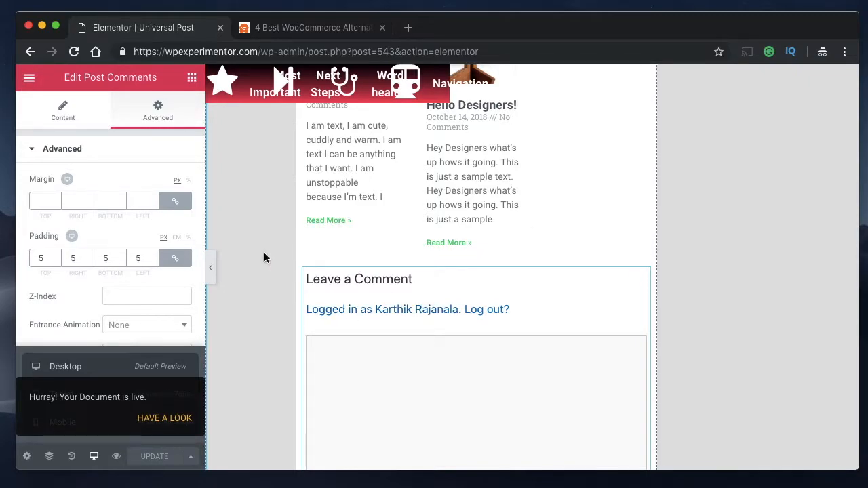
{"action": "scroll", "coordinate": [264, 258], "scroll_direction": "up", "scroll_amount": 20}
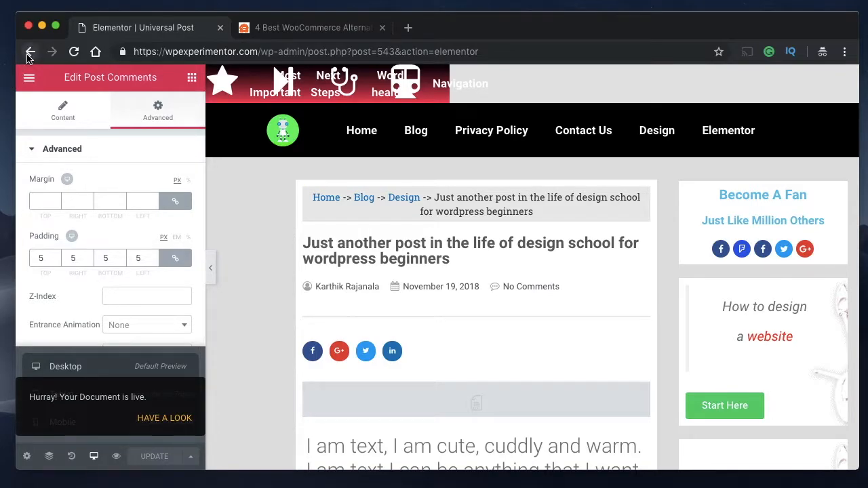
{"action": "scroll", "coordinate": [517, 333], "scroll_direction": "down", "scroll_amount": 3}
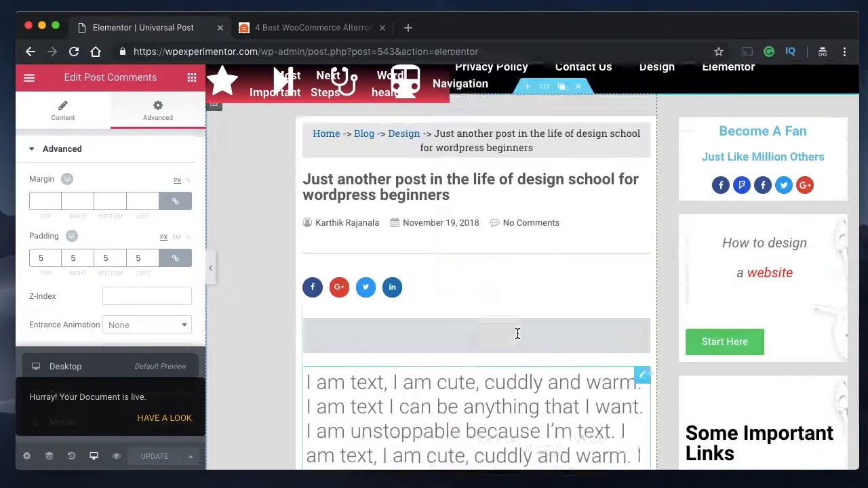
{"action": "scroll", "coordinate": [517, 333], "scroll_direction": "down", "scroll_amount": 15}
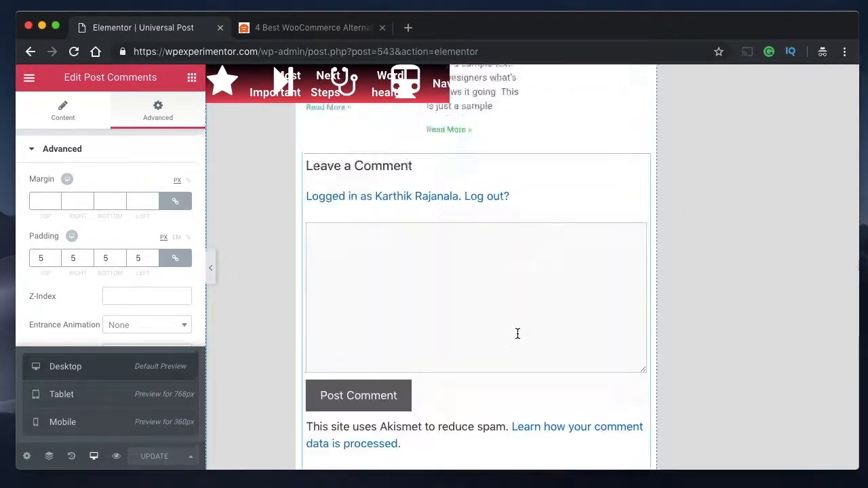
{"action": "scroll", "coordinate": [517, 333], "scroll_direction": "up", "scroll_amount": 6}
{"action": "scroll", "coordinate": [516, 332], "scroll_direction": "up", "scroll_amount": 10}
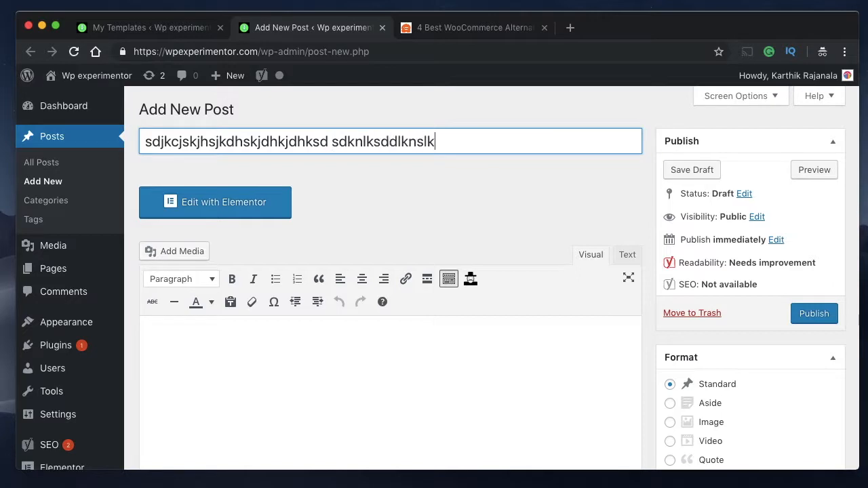
- Fill the new post's body with two paragraphs of random placeholder text and publish the post
{"action": "left_click", "coordinate": [224, 363]}
{"action": "type", "text": "sdnclsdnlknsdvlnsdlkvn "}
{"action": "type", "text": "sdvnsdkl"}
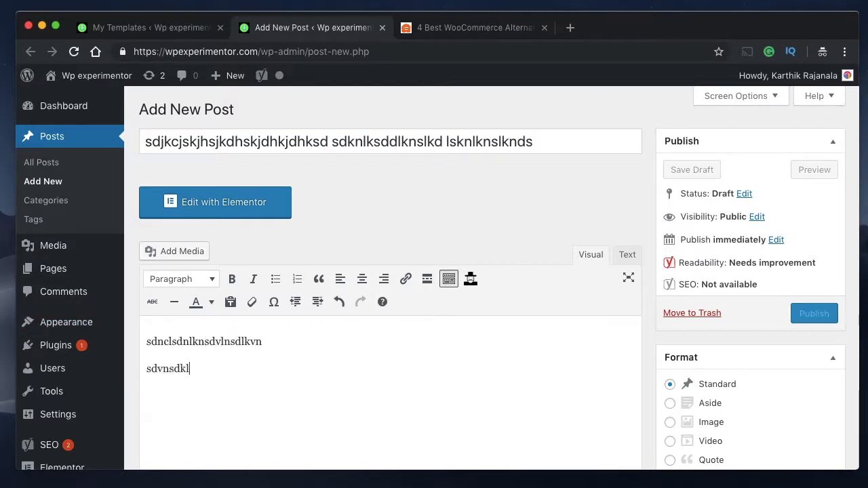
{"action": "type", "text": "nvlsdknvksdnvlknsdlkvnsldk vlsdnvlknsdlknvslkdnvlksdnvlknsdlvkn"}
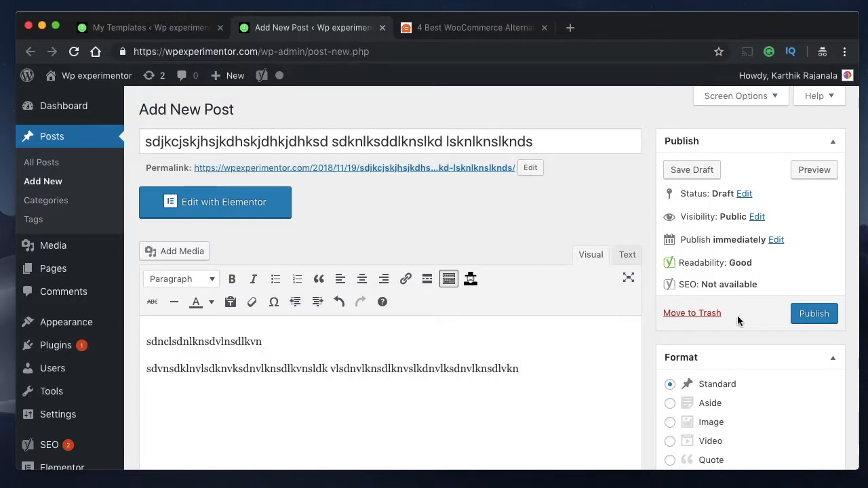
{"action": "left_click", "coordinate": [804, 317]}
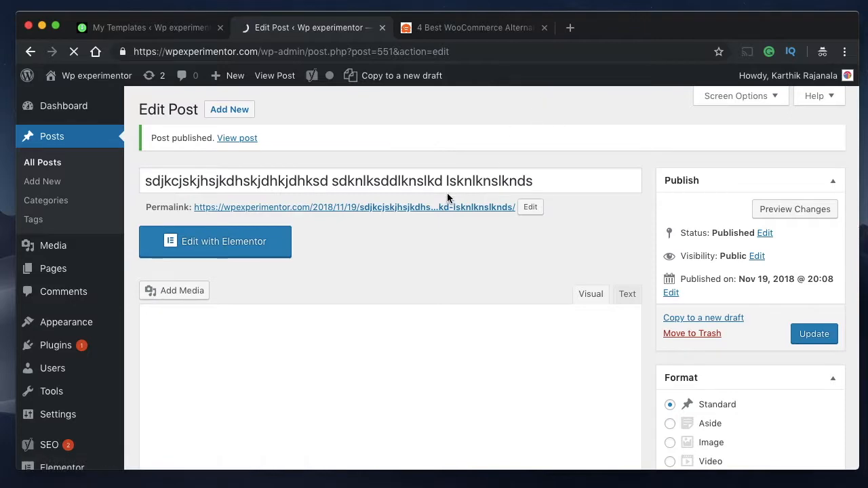
- Open the published test post on the site and examine how the template lays out its content, author box, related posts and comments
{"action": "left_click", "coordinate": [438, 212]}
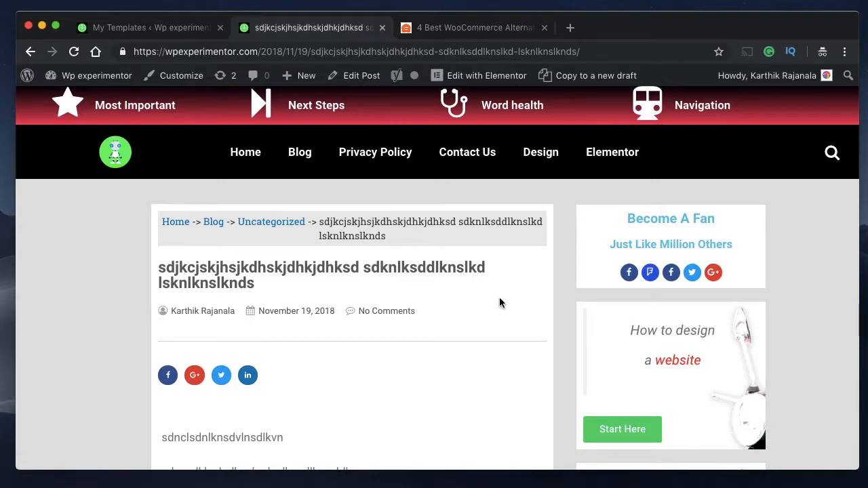
{"action": "scroll", "coordinate": [500, 302], "scroll_direction": "down", "scroll_amount": 5}
{"action": "scroll", "coordinate": [499, 300], "scroll_direction": "up", "scroll_amount": 5}
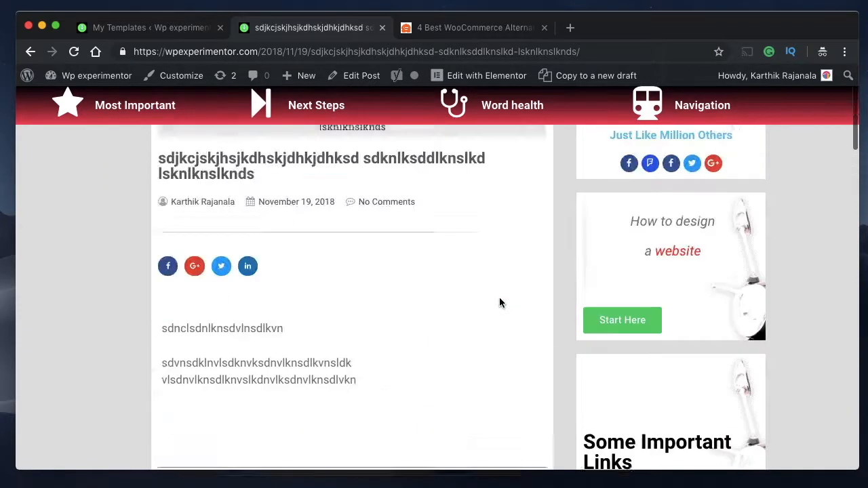
{"action": "scroll", "coordinate": [333, 384], "scroll_direction": "down", "scroll_amount": 2}
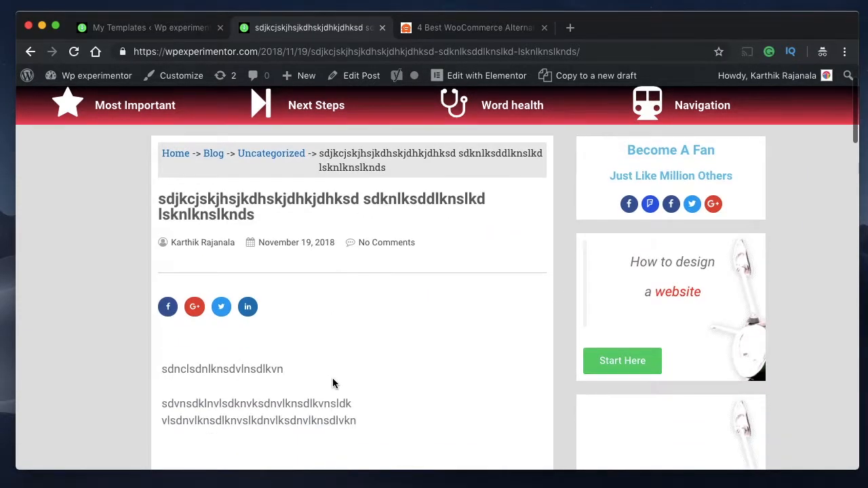
{"action": "scroll", "coordinate": [287, 384], "scroll_direction": "down", "scroll_amount": 5}
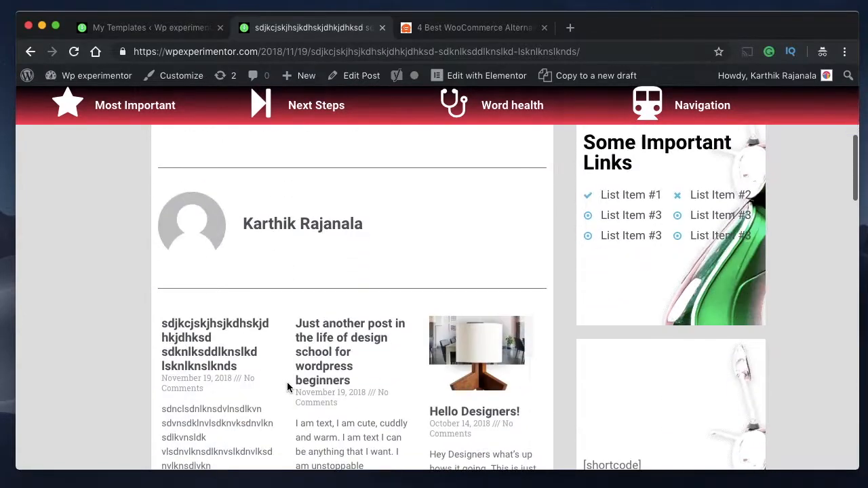
{"action": "scroll", "coordinate": [294, 356], "scroll_direction": "down", "scroll_amount": 1}
{"action": "scroll", "coordinate": [294, 349], "scroll_direction": "down", "scroll_amount": 10}
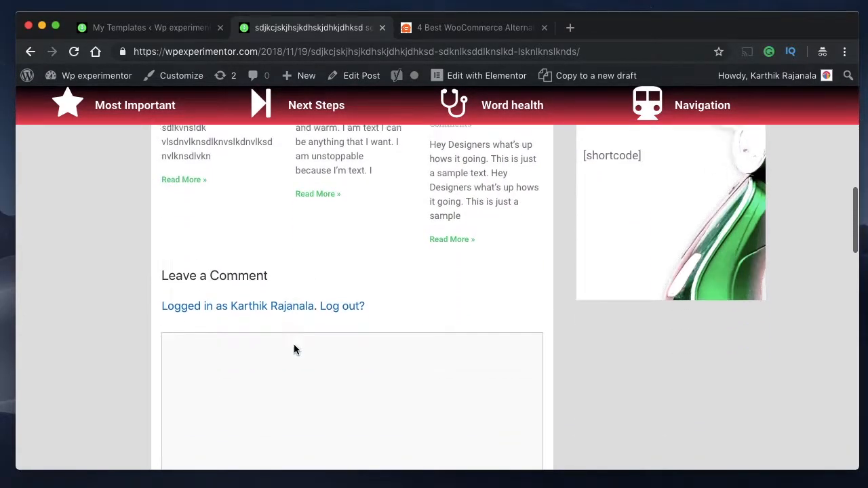
{"action": "scroll", "coordinate": [293, 349], "scroll_direction": "up", "scroll_amount": 20}
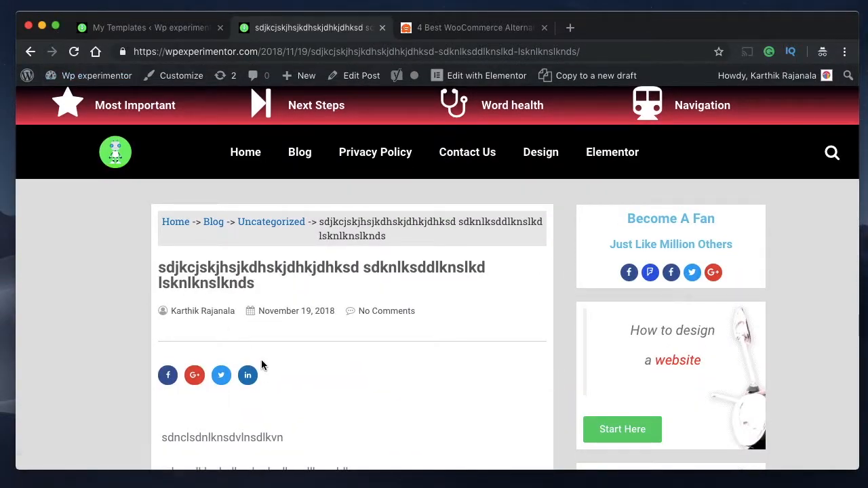
{"action": "scroll", "coordinate": [261, 363], "scroll_direction": "down", "scroll_amount": 3}
{"action": "scroll", "coordinate": [262, 363], "scroll_direction": "down", "scroll_amount": 10}
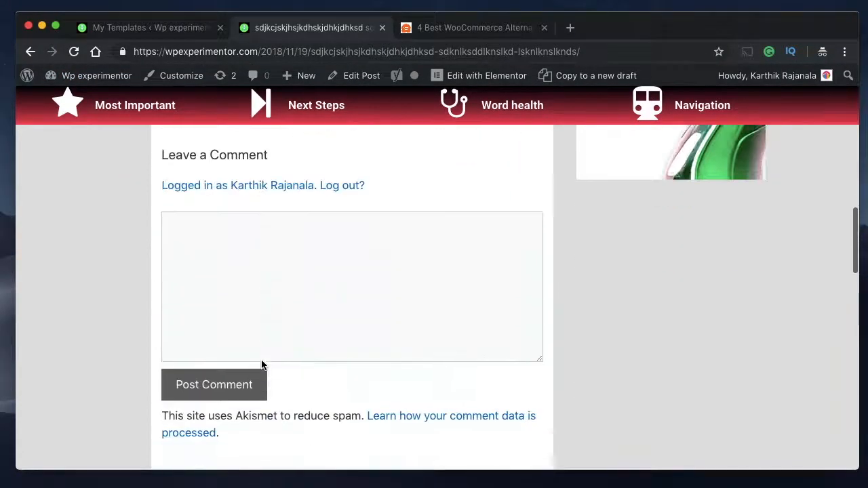